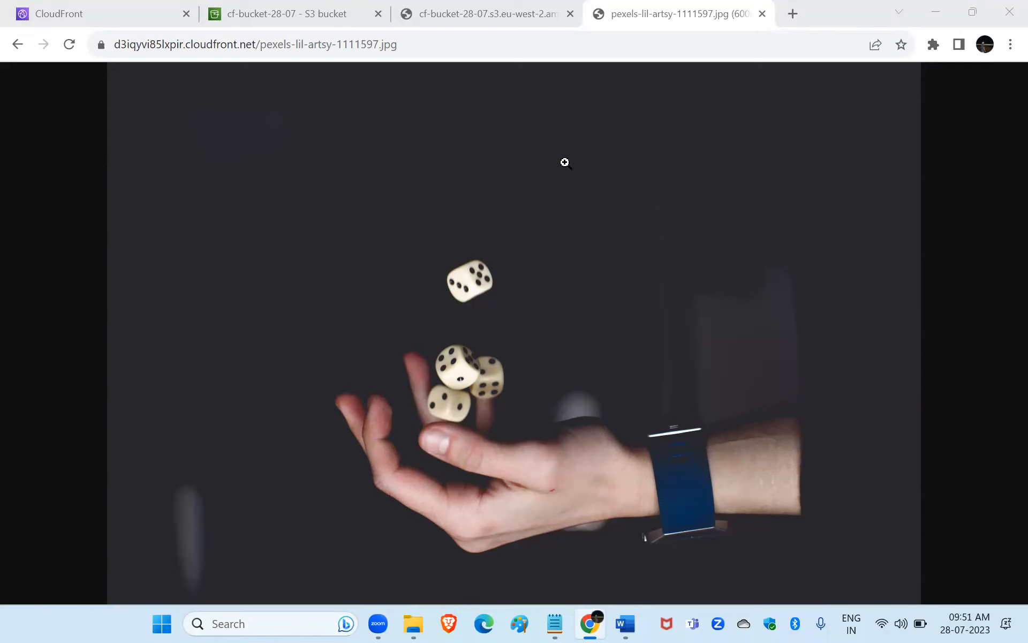
Reload the image pexels-lil-artsy-1111597.jpg served from the CloudFront domain.
left_click(62, 46)
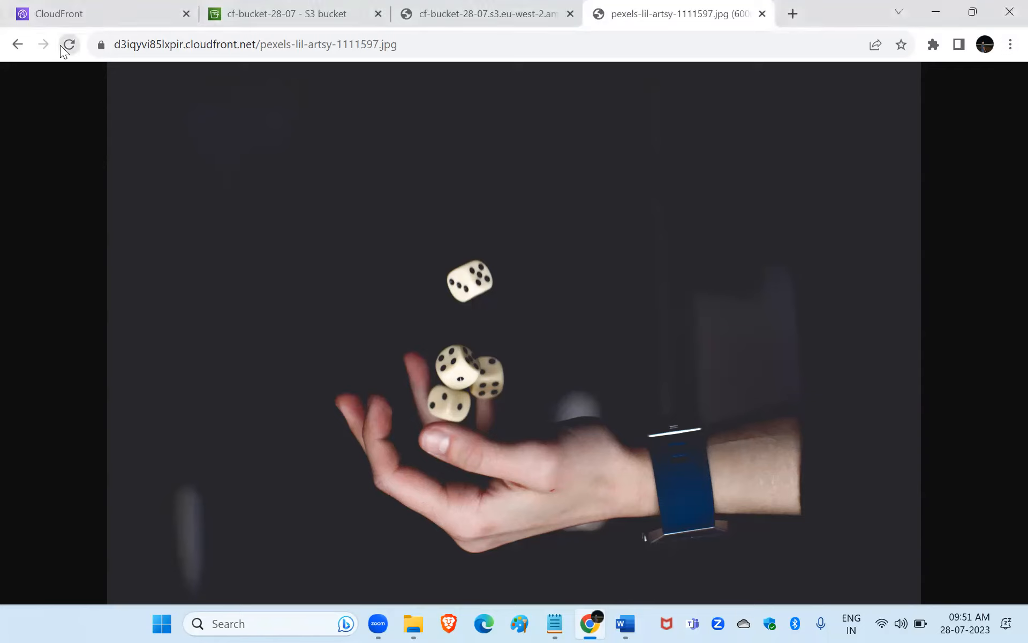
left_click(61, 46)
left_click(72, 47)
Return to the CloudFront distribution and review its origins and the origin domains offered for a new origin, without creating one.
left_click(124, 7)
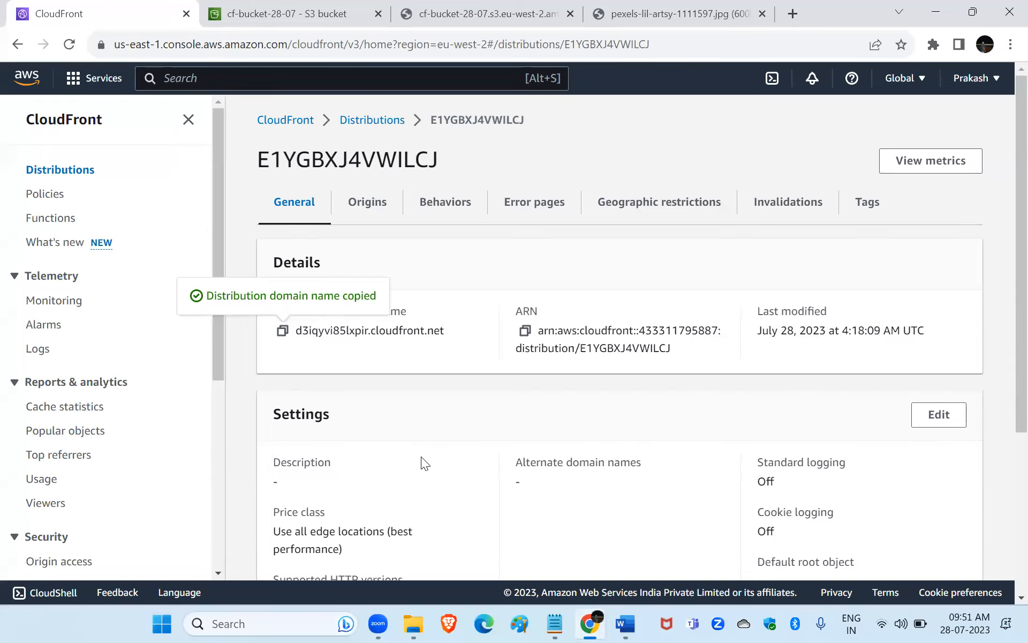
left_click(366, 203)
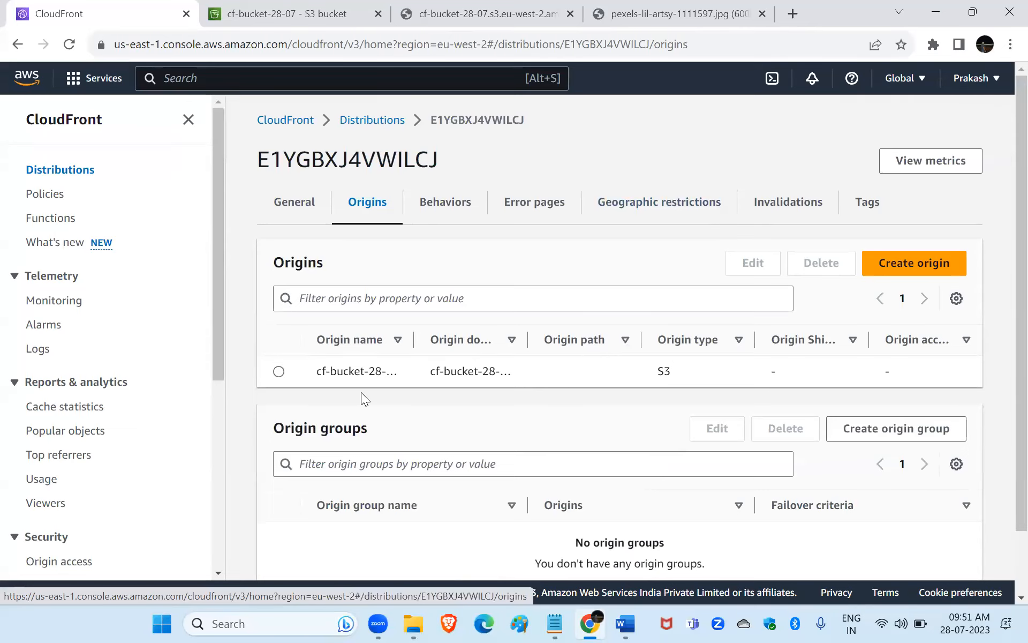
left_click(888, 262)
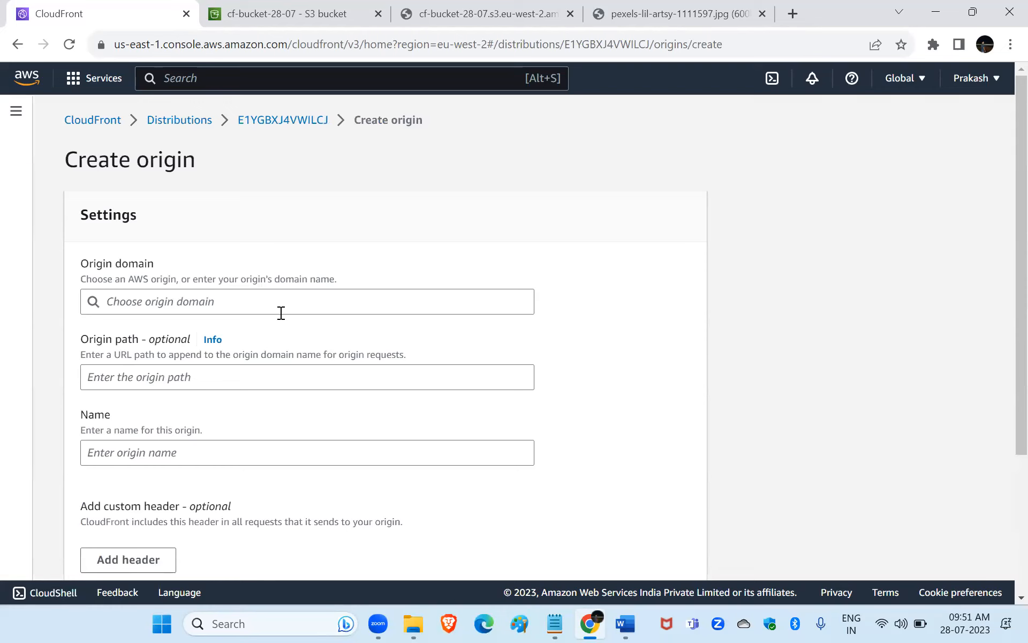
left_click(228, 301)
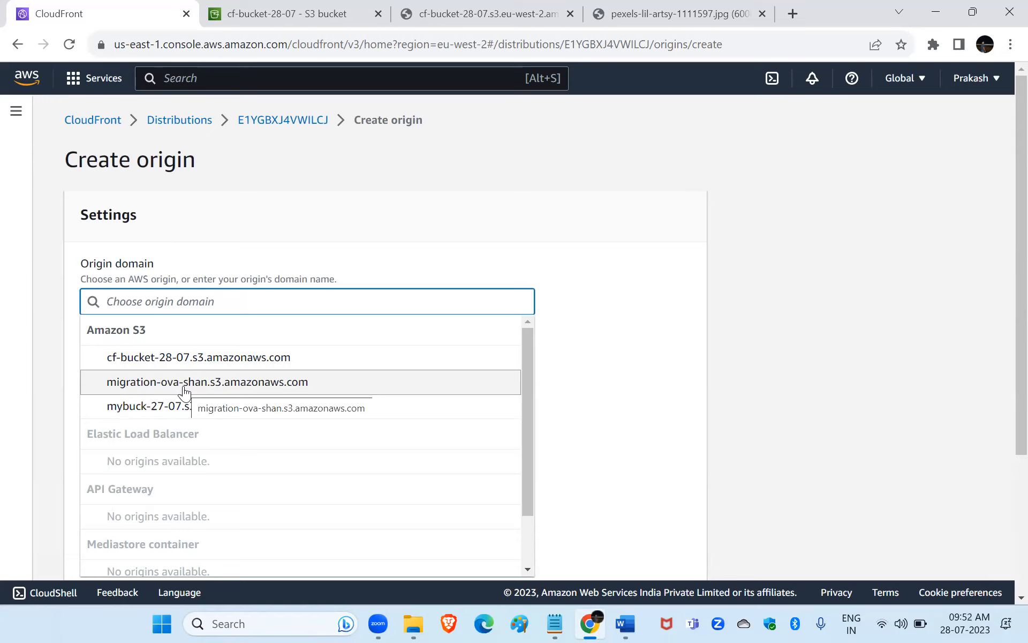
left_click(18, 44)
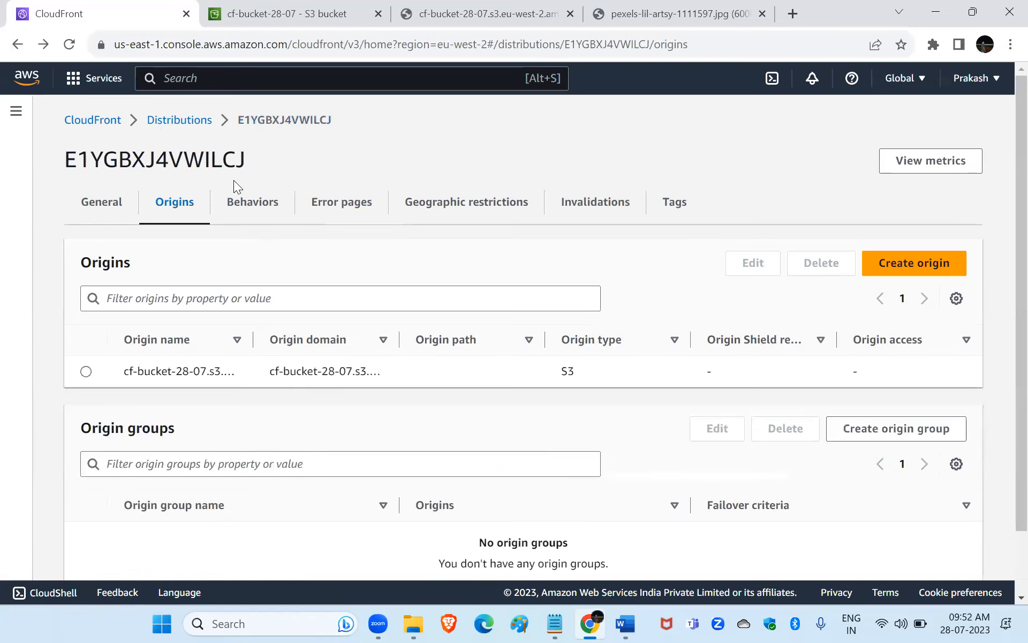
Review the default behavior's viewer, cache TTL and function association settings in its edit form, and leave without saving.
left_click(242, 202)
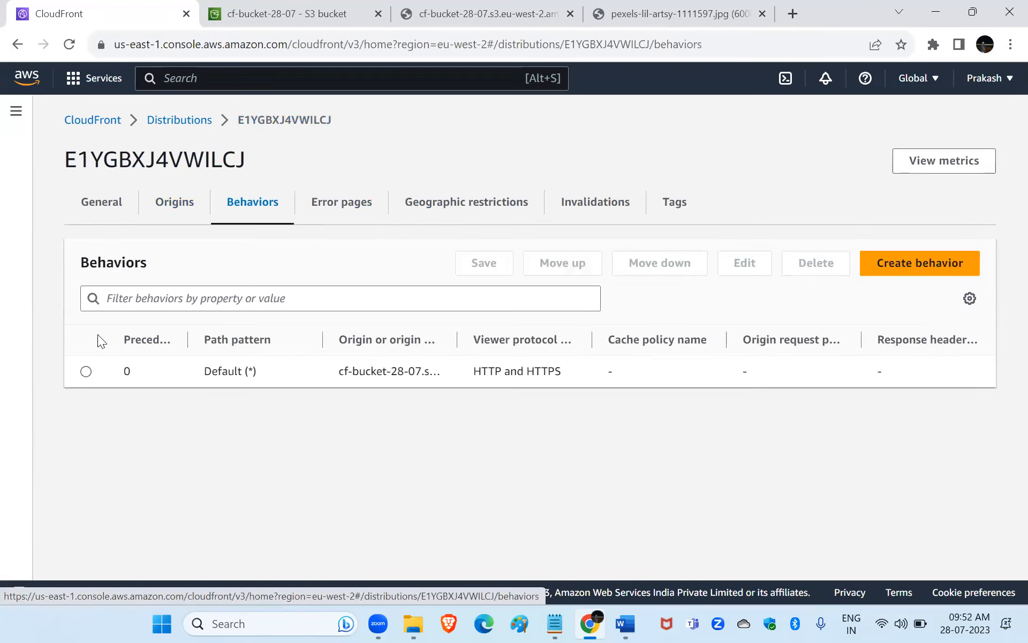
left_click(85, 371)
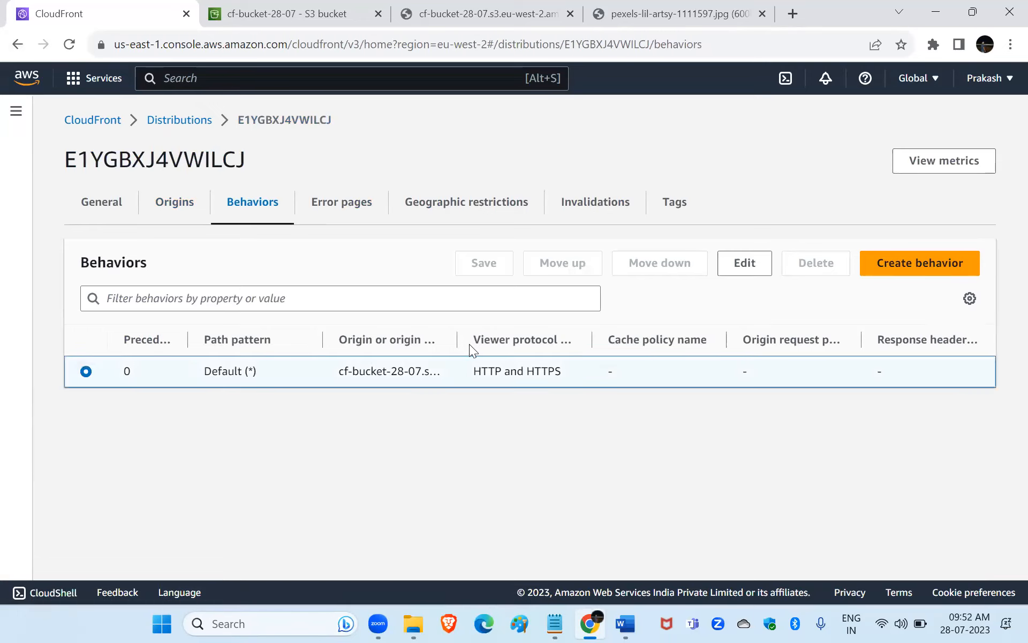
left_click(762, 262)
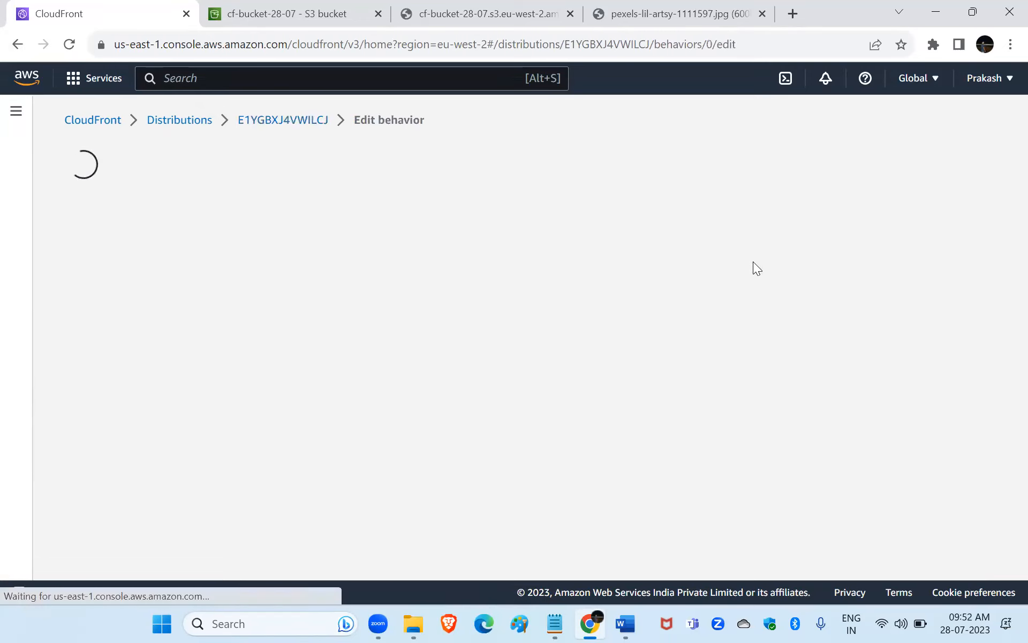
scroll(402, 315, "down", 10)
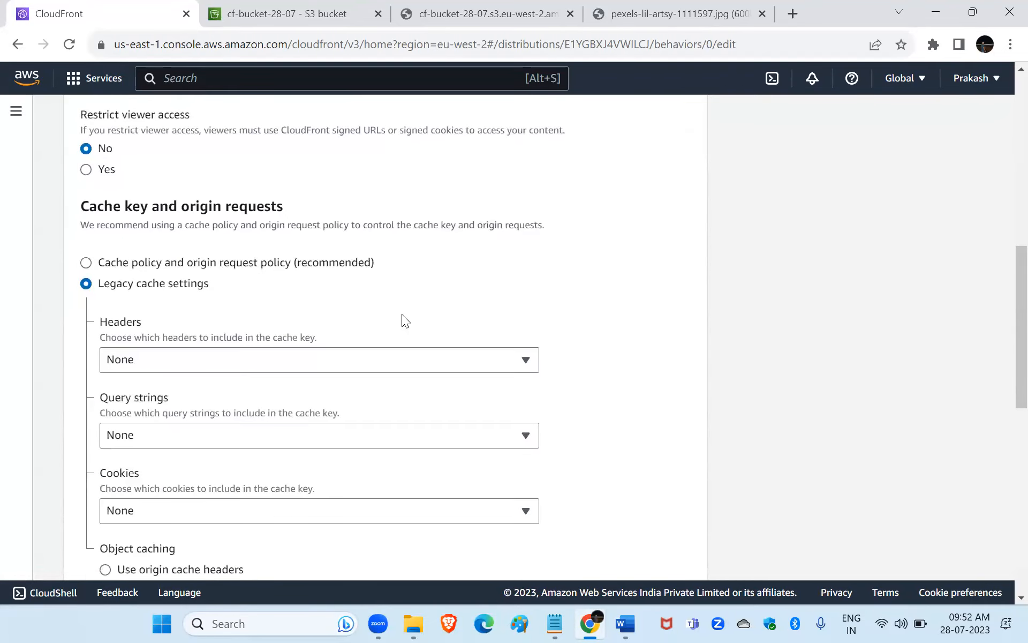
scroll(406, 320, "up", 10)
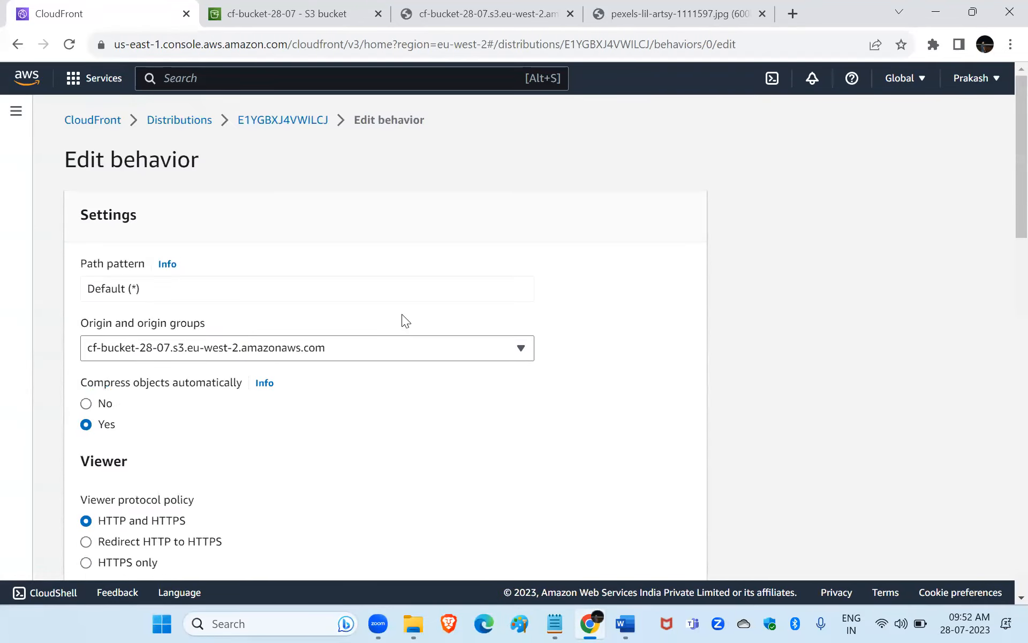
scroll(401, 315, "down", 12)
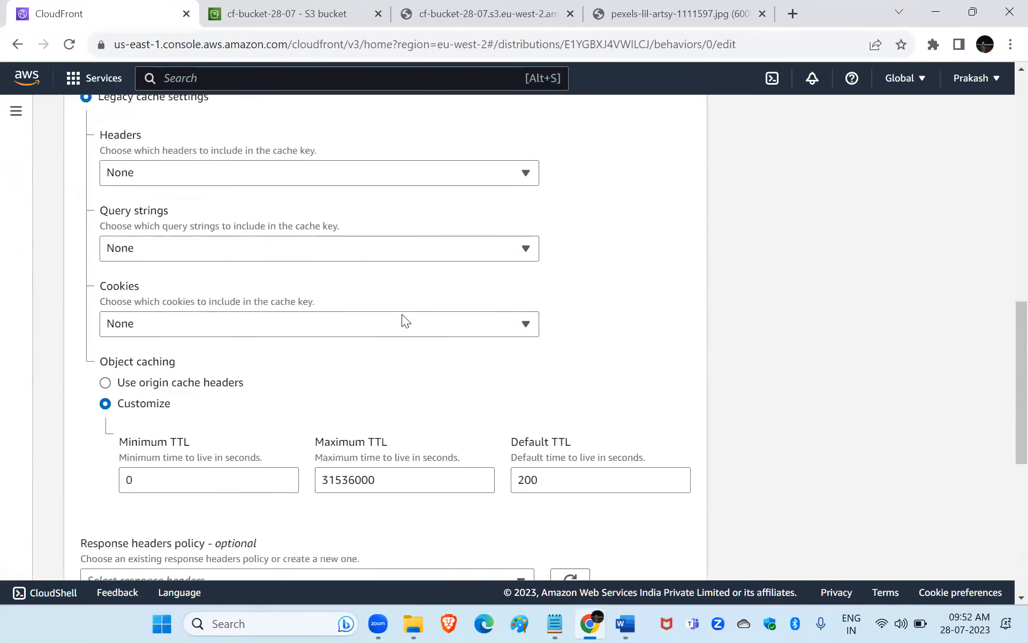
scroll(402, 314, "down", 1)
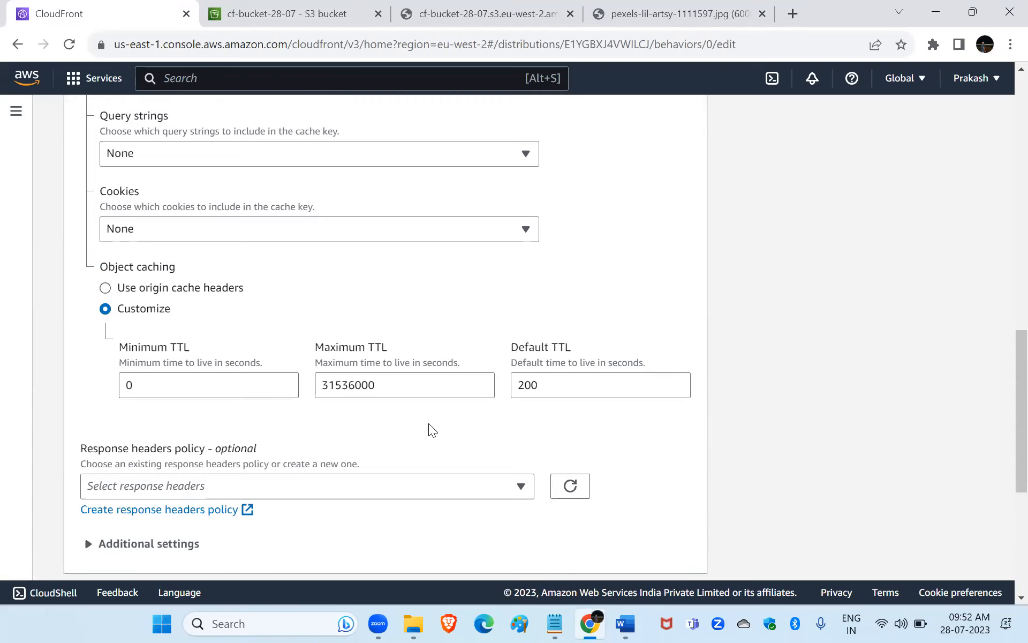
scroll(428, 423, "down", 5)
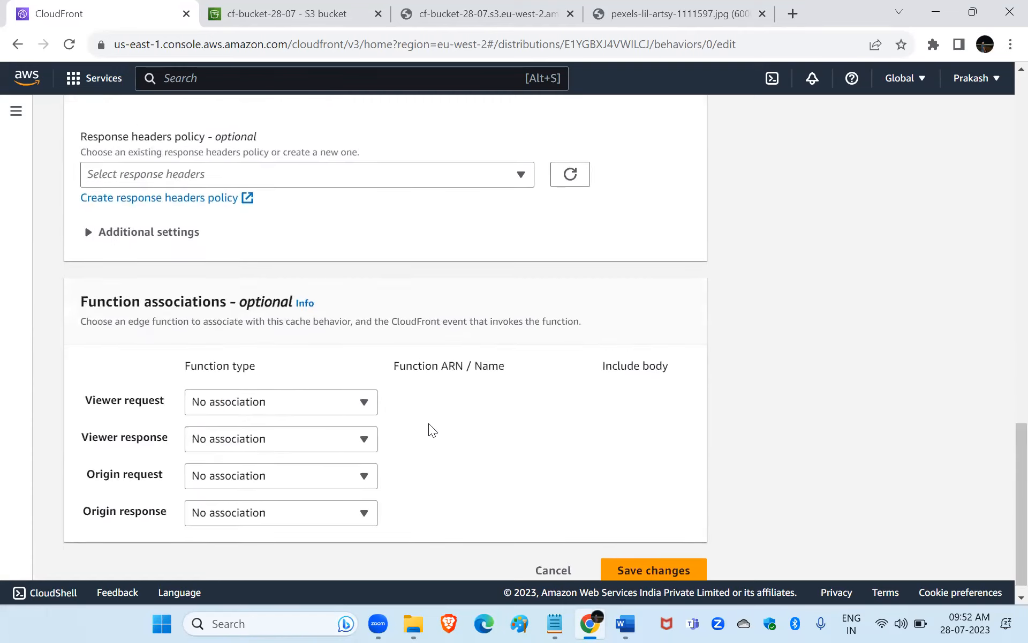
scroll(428, 423, "up", 15)
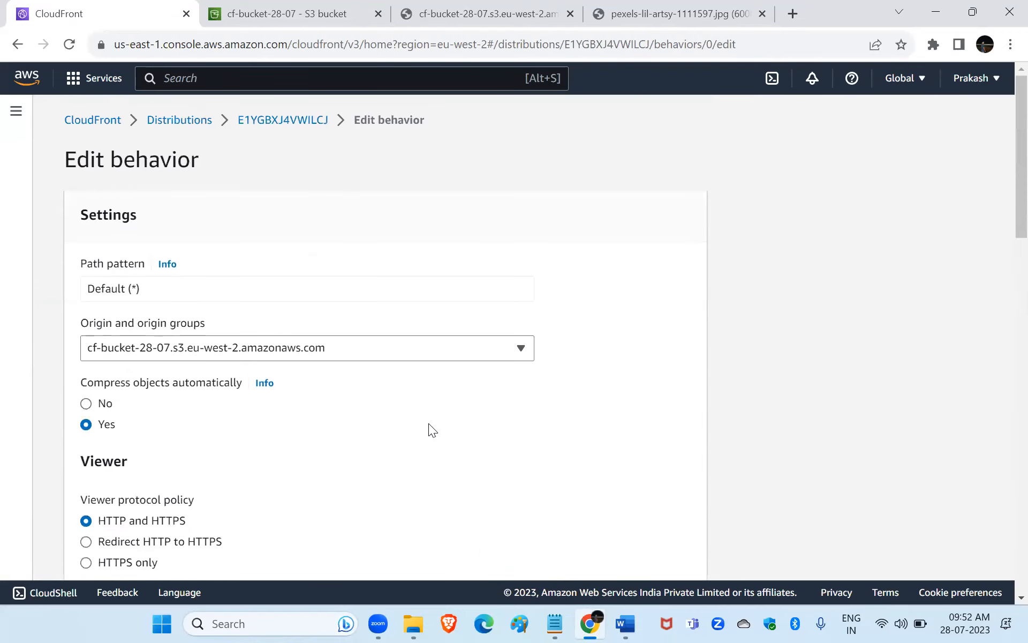
left_click(18, 45)
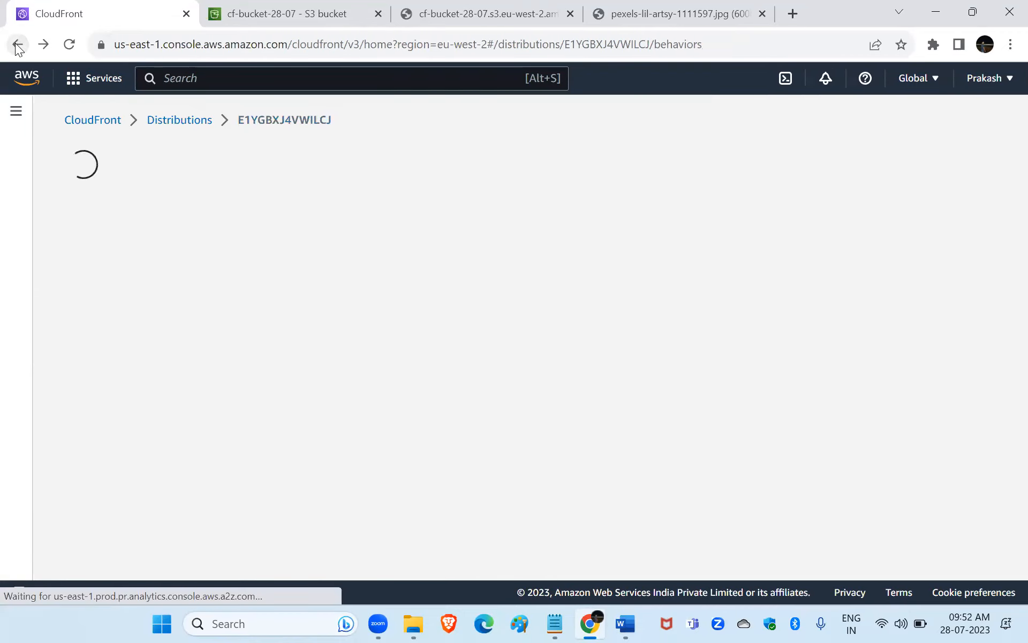
Review the HTTP error codes available for a custom error response on the distribution, and leave without creating one.
left_click(356, 209)
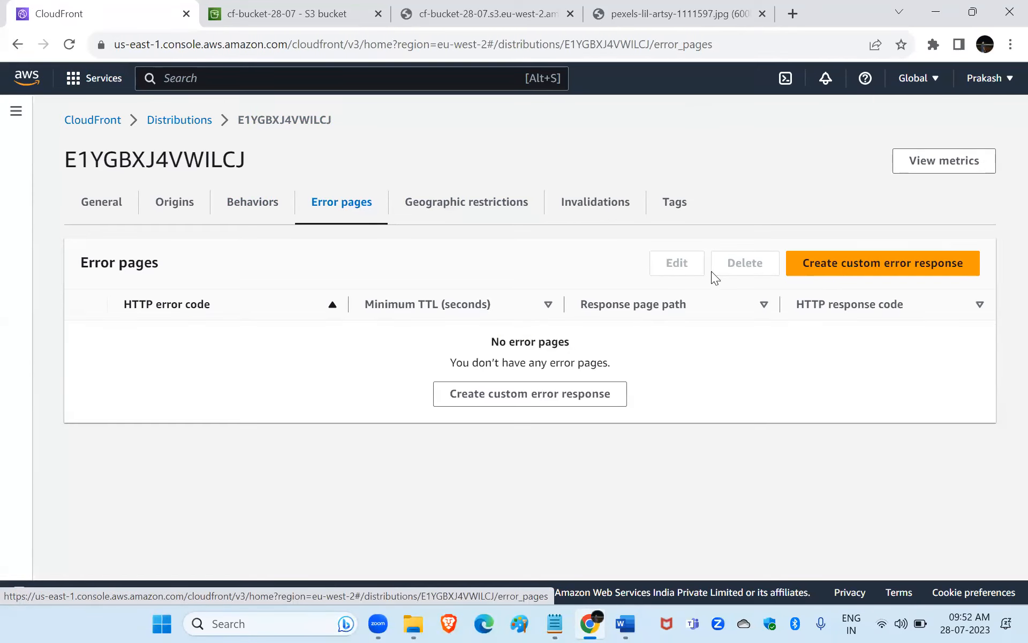
left_click(862, 268)
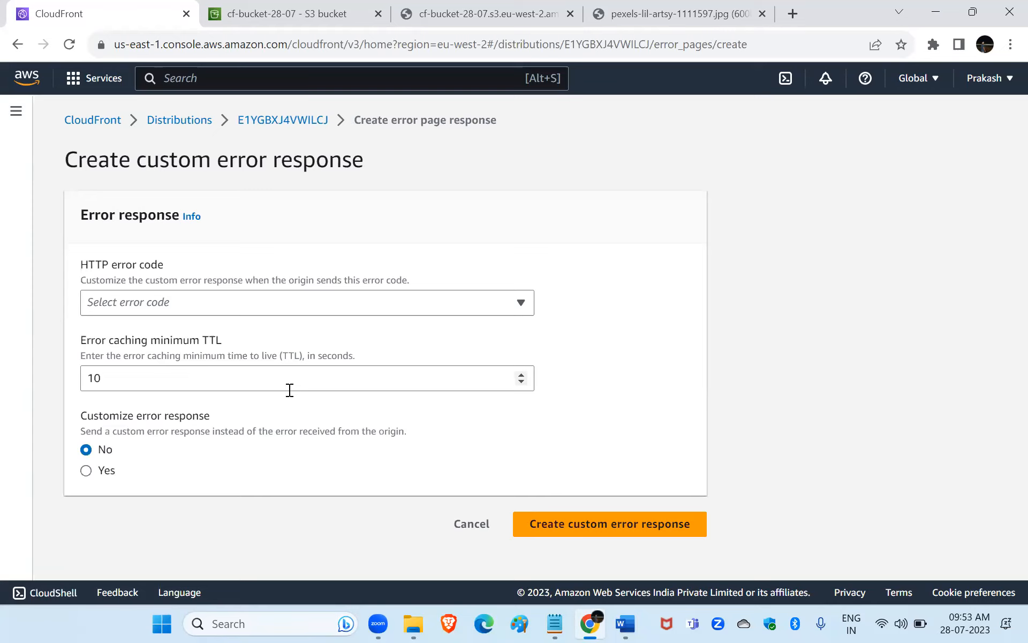
left_click(263, 308)
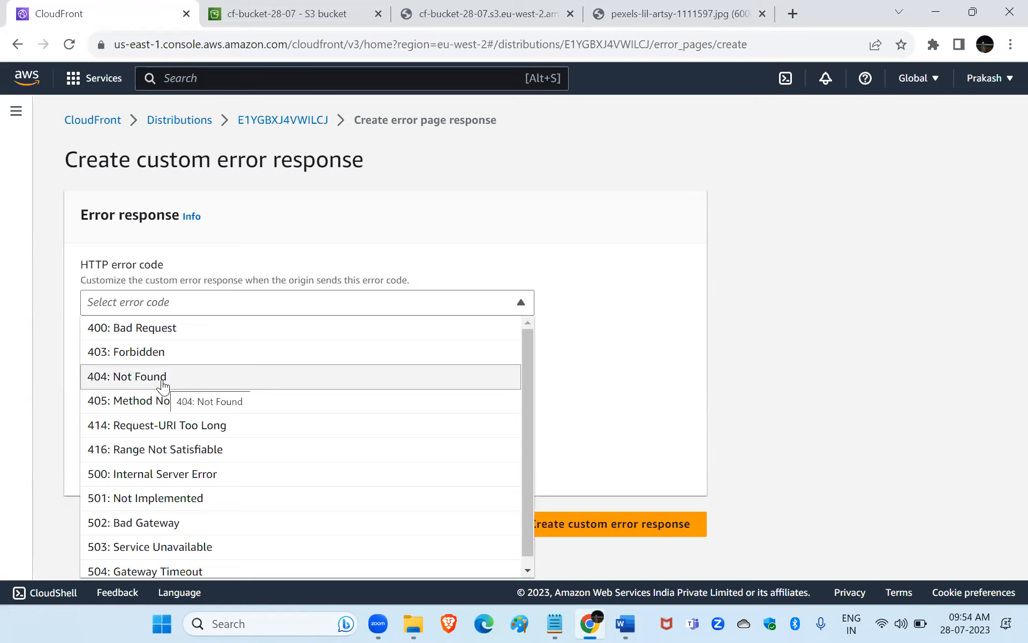
left_click(321, 230)
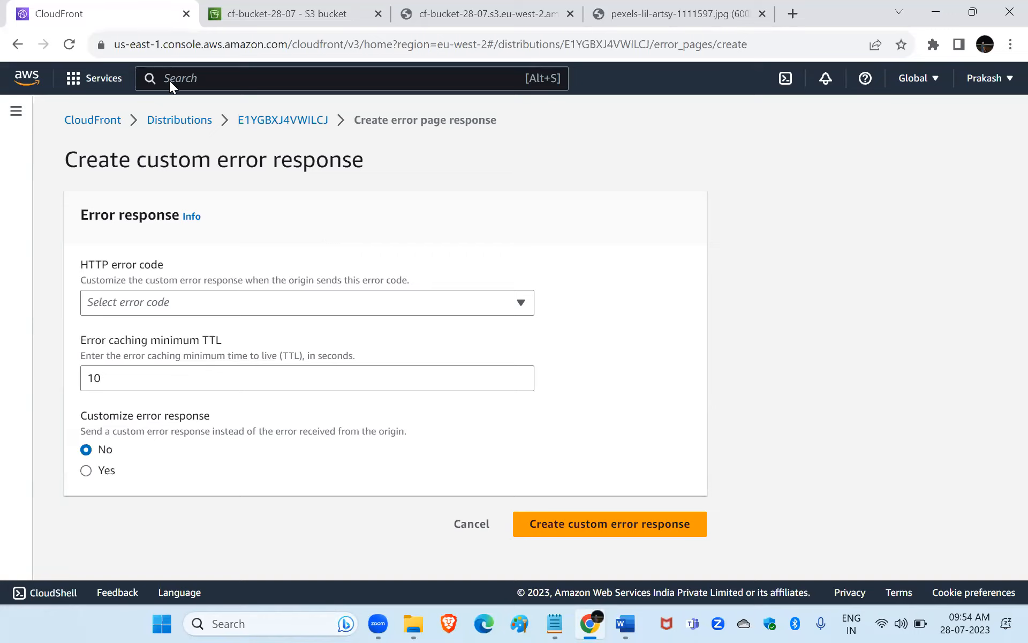
left_click(26, 45)
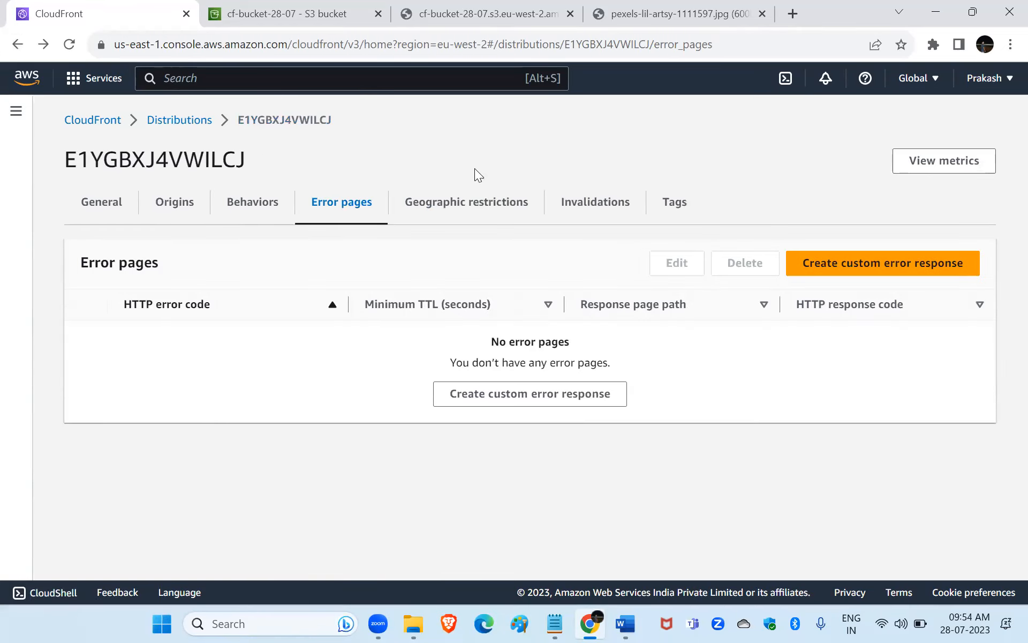
Edit the distribution's geographic restrictions, choosing the Allow list type with India as an allowed country.
left_click(468, 202)
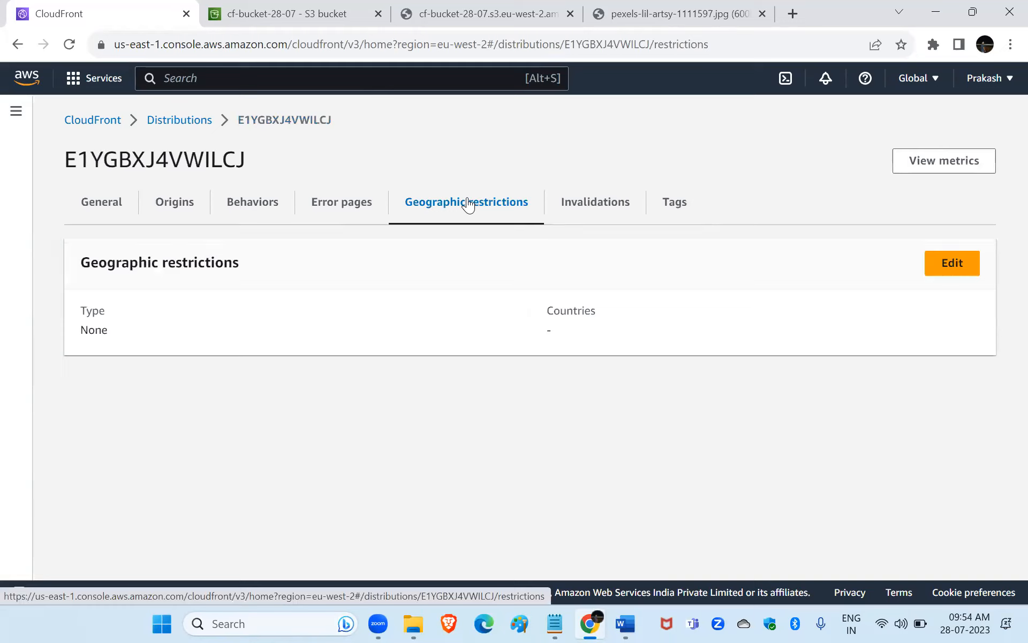
left_click(974, 274)
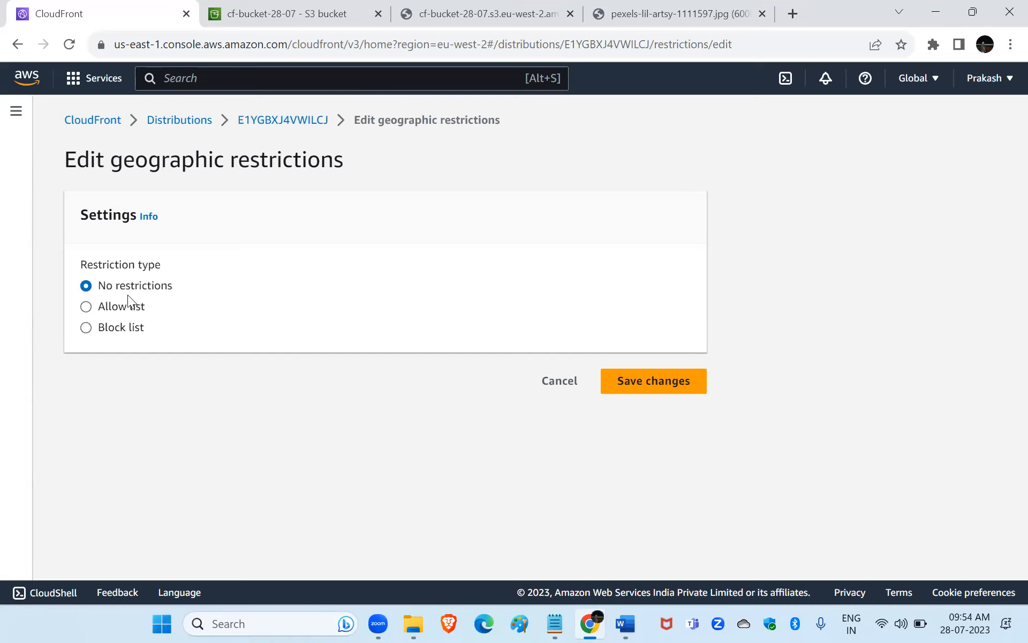
left_click(88, 313)
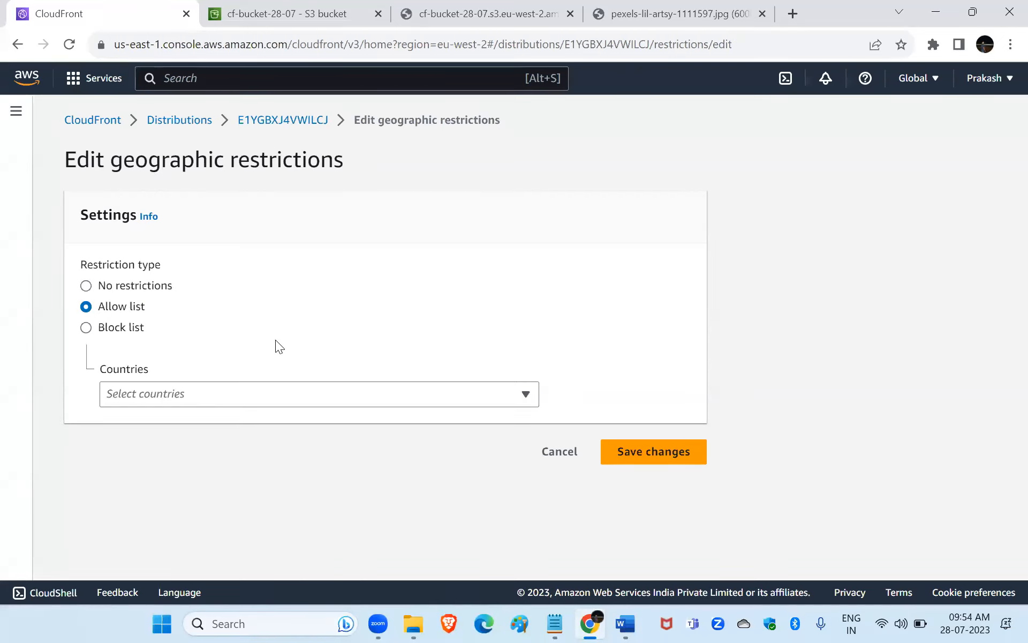
left_click(274, 396)
scroll(316, 241, "down", 20)
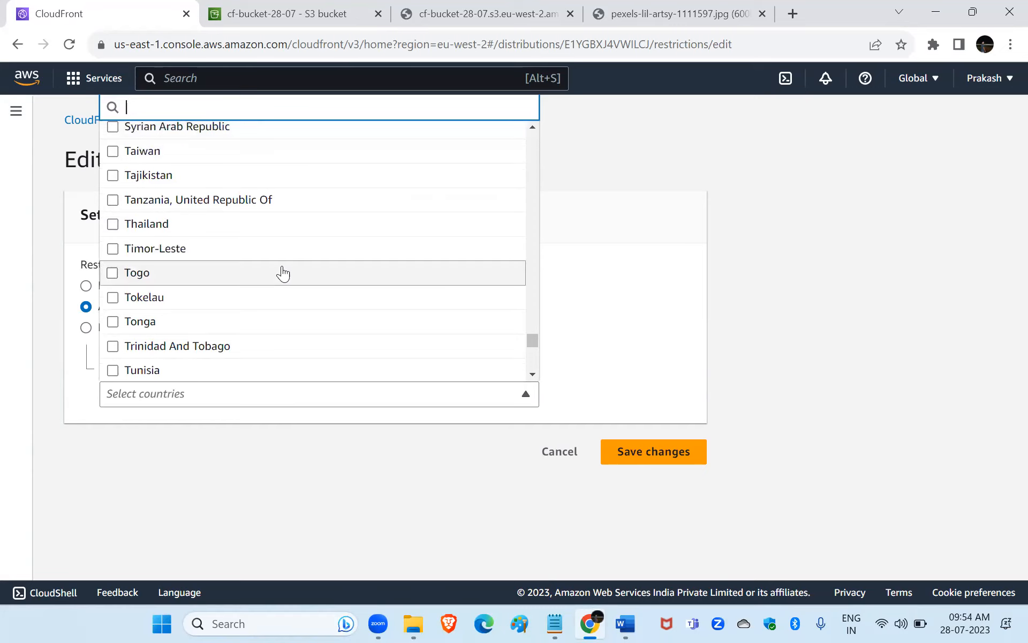
scroll(283, 271, "up", 20)
scroll(283, 273, "up", 20)
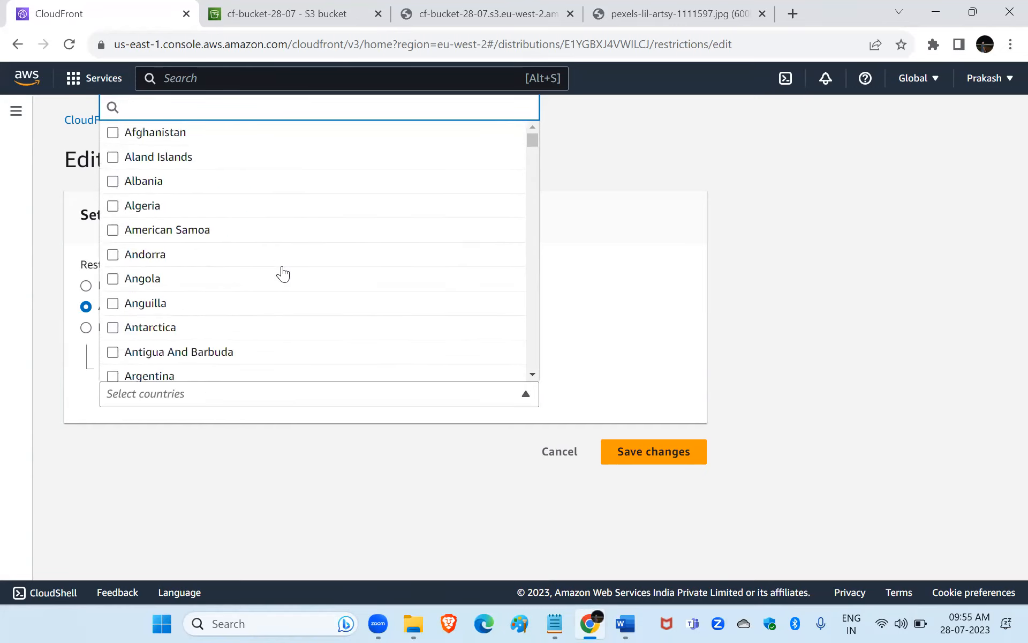
scroll(282, 274, "down", 8)
type("india")
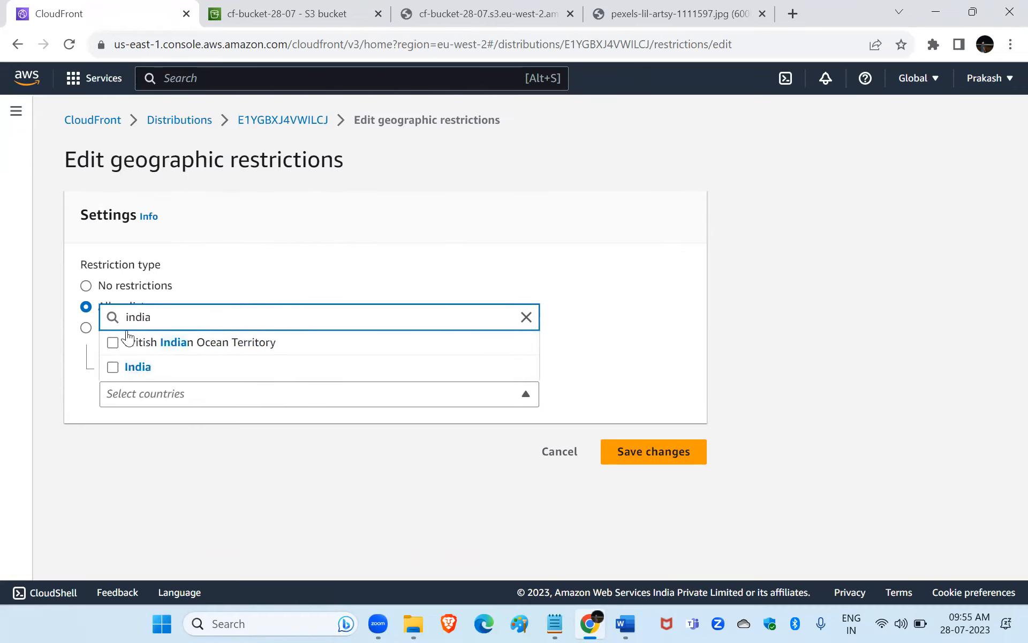
left_click(114, 367)
key("BackSpace")
key("BackSpace")
key("BackSpace")
key("BackSpace")
key("BackSpace")
type("lon")
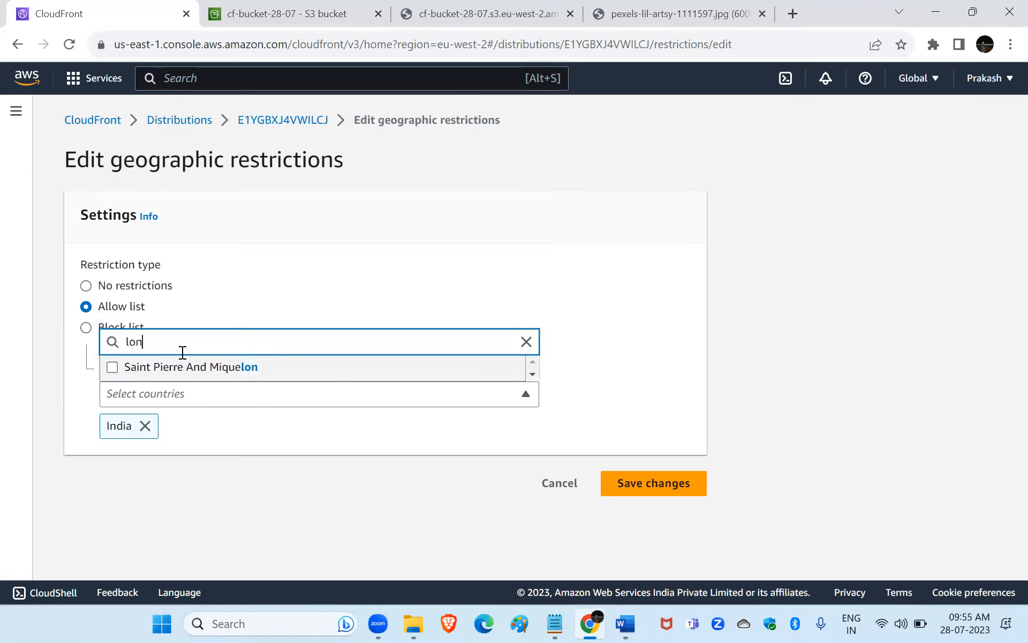
key("BackSpace")
key("BackSpace")
type("amn")
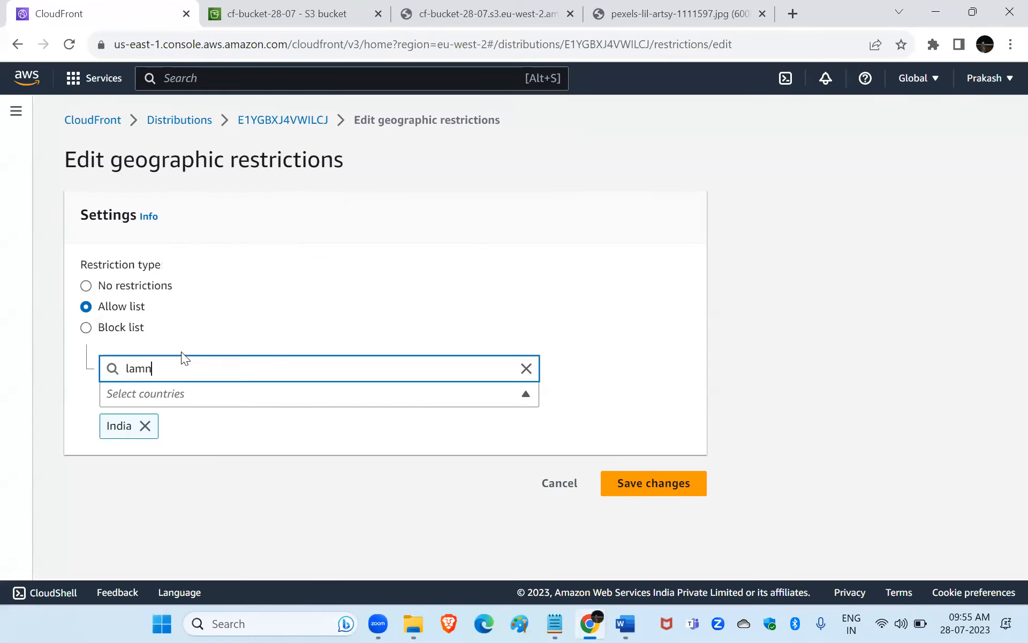
key("BackSpace")
key("BackSpace")
key("BackSpace")
key("BackSpace")
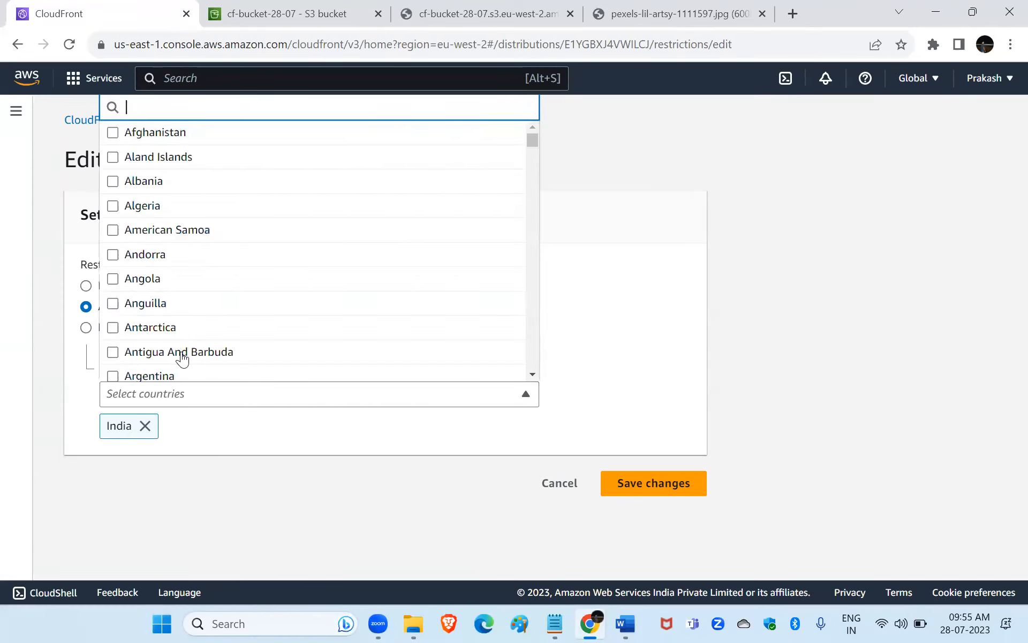
Add Afghanistan to the allow list of countries.
type("a")
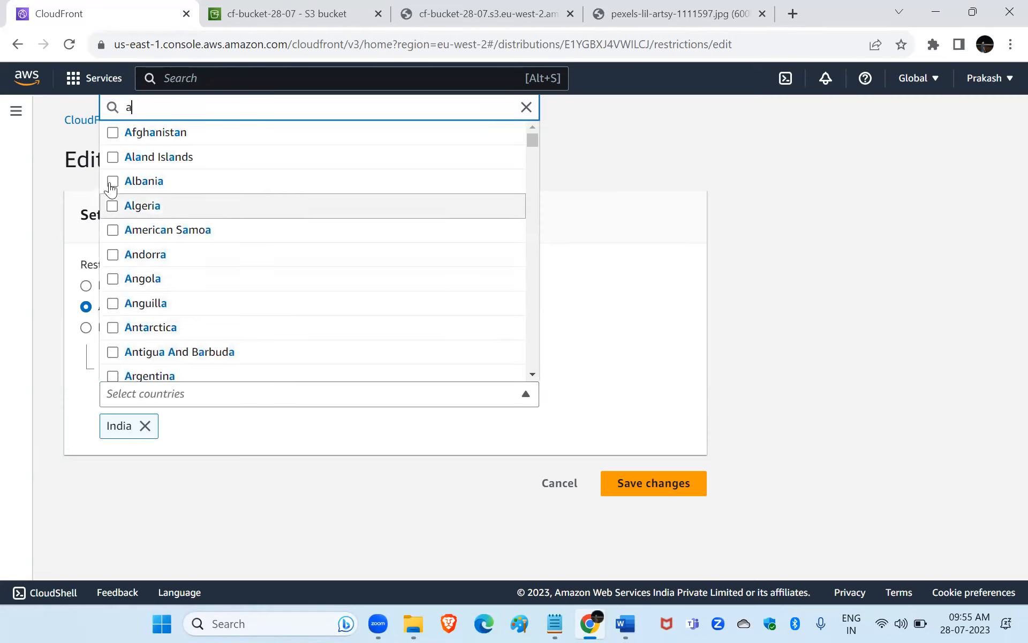
left_click(114, 134)
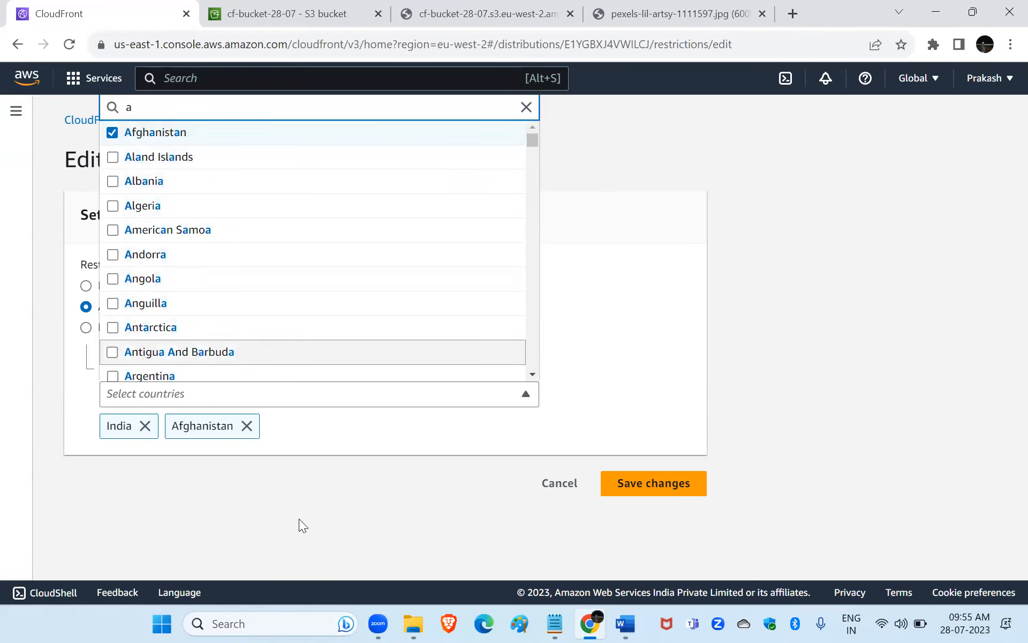
left_click(330, 459)
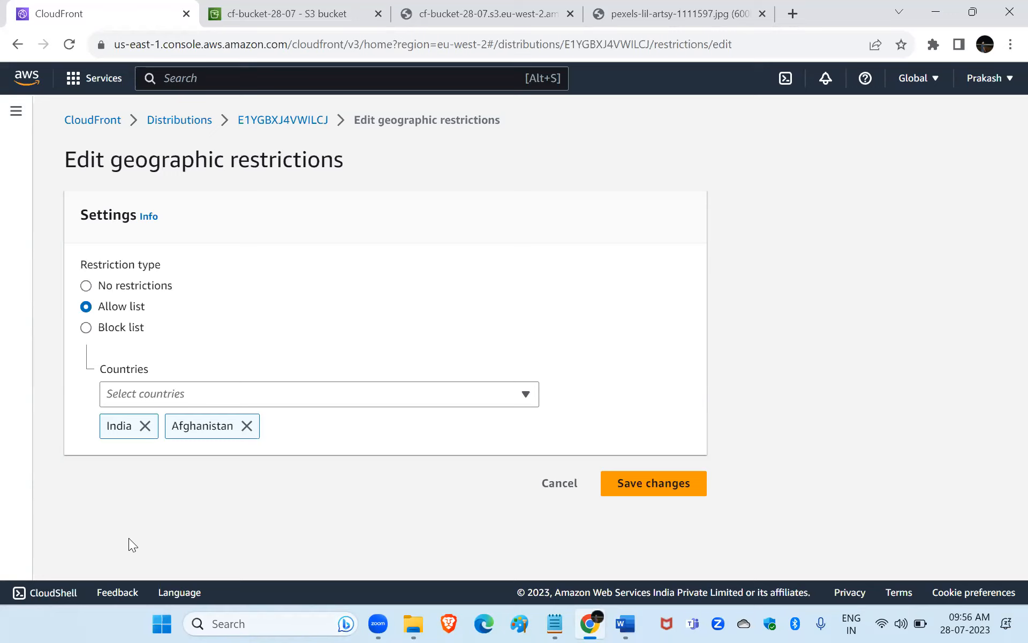
Change the restriction type to Block list and remove Afghanistan and India from the selected countries.
left_click(247, 426)
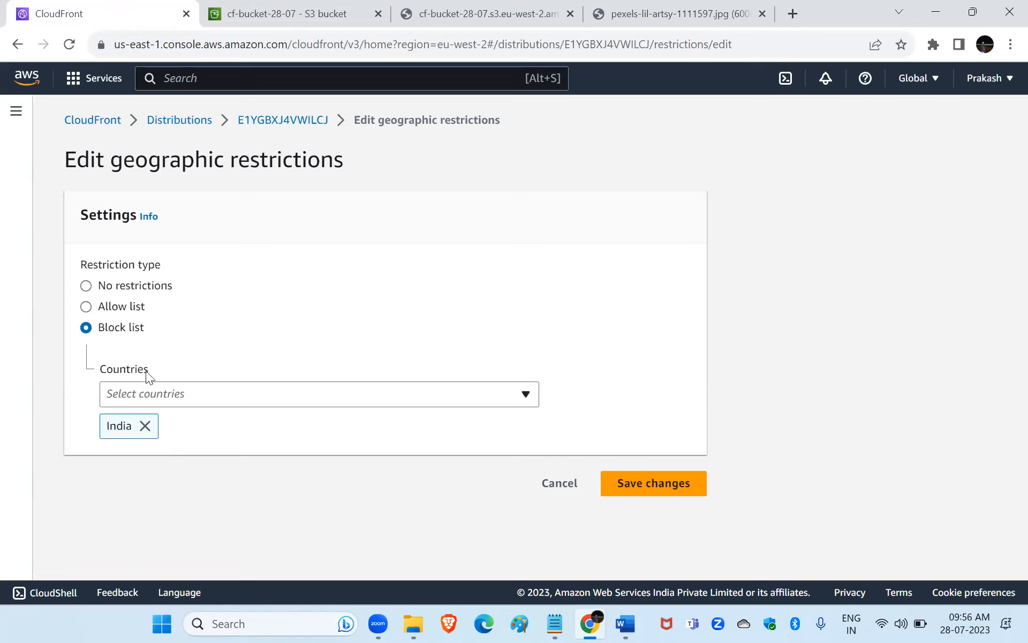
left_click(146, 426)
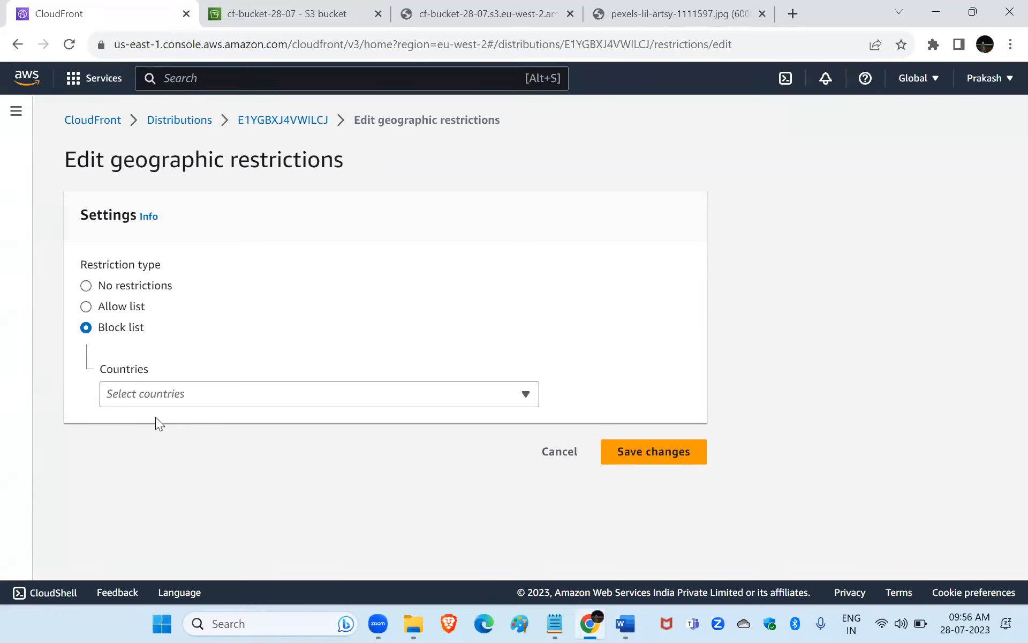
Add China and Pakistan to the block list of countries.
left_click(175, 399)
type("chin")
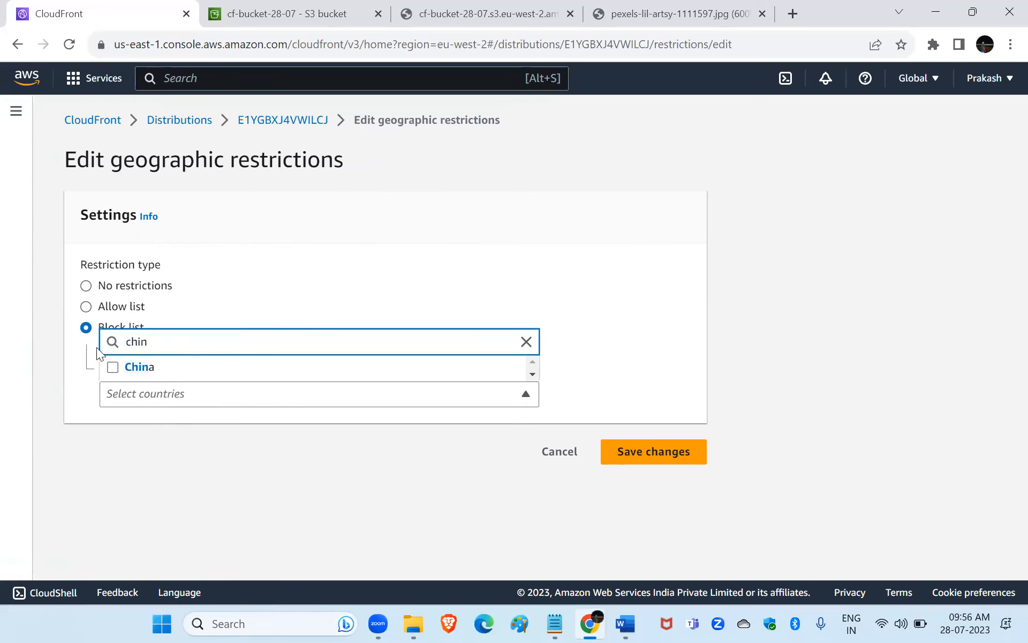
left_click(114, 367)
left_click(133, 395)
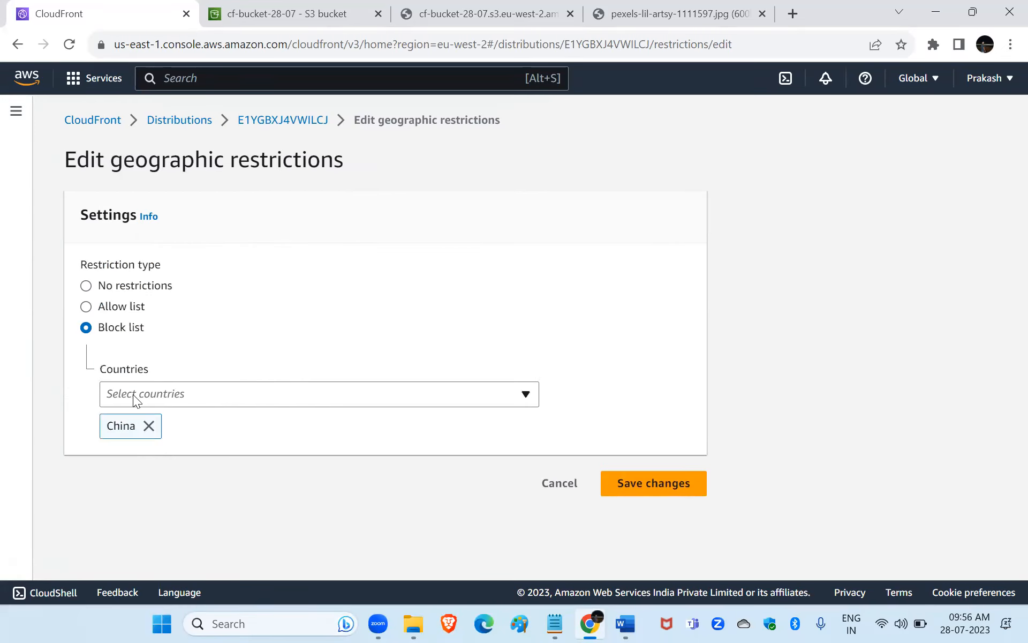
left_click(164, 403)
type("pak")
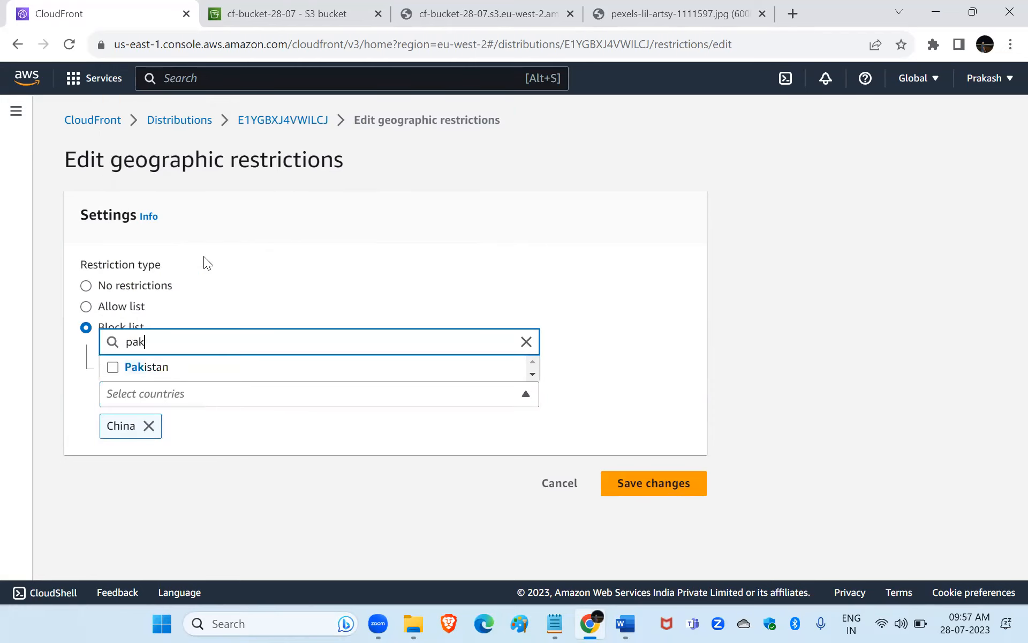
left_click(114, 367)
left_click(288, 435)
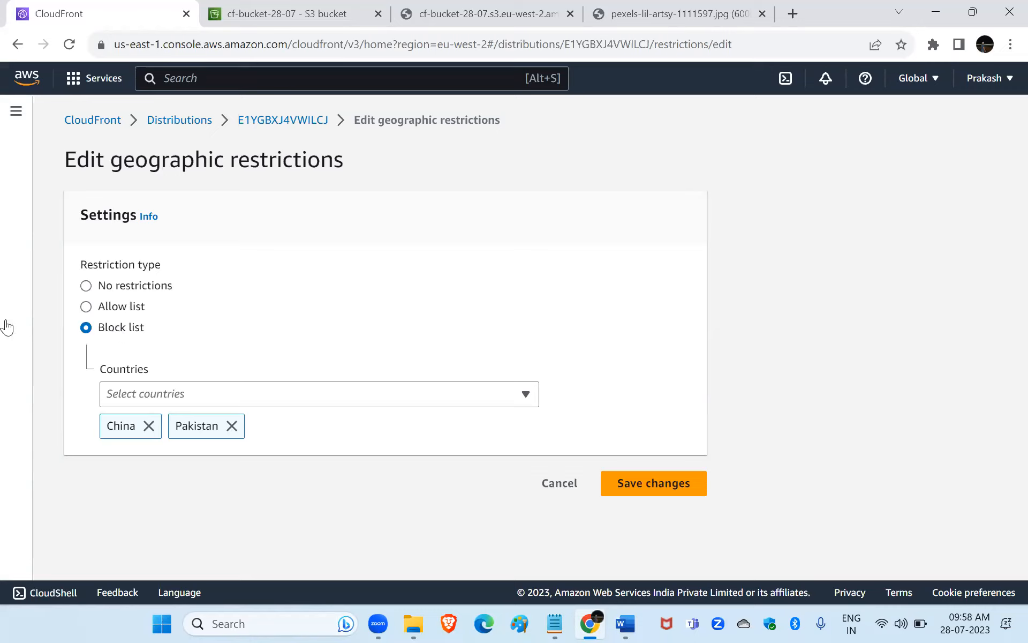
Remove Pakistan and China, switch the restriction type to Allow list, and leave the geographic restrictions without saving.
left_click(232, 427)
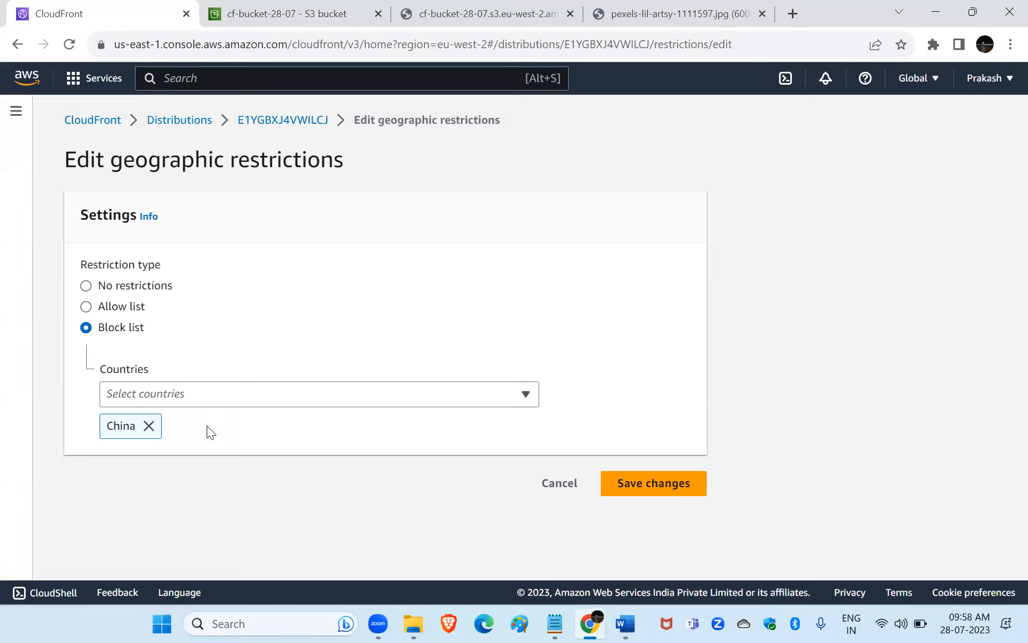
left_click(148, 427)
left_click(102, 308)
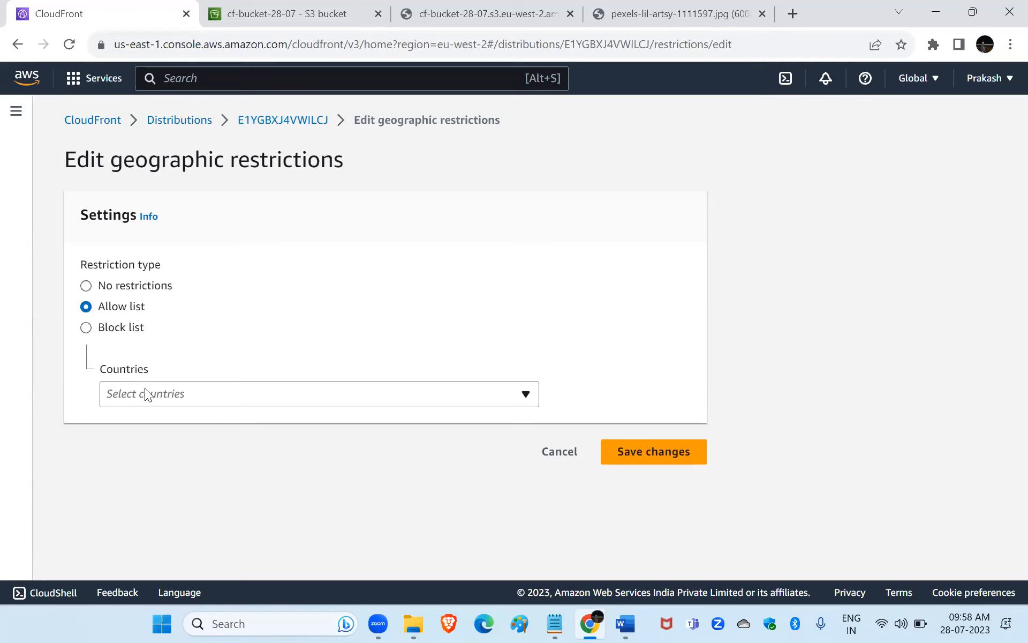
left_click(15, 45)
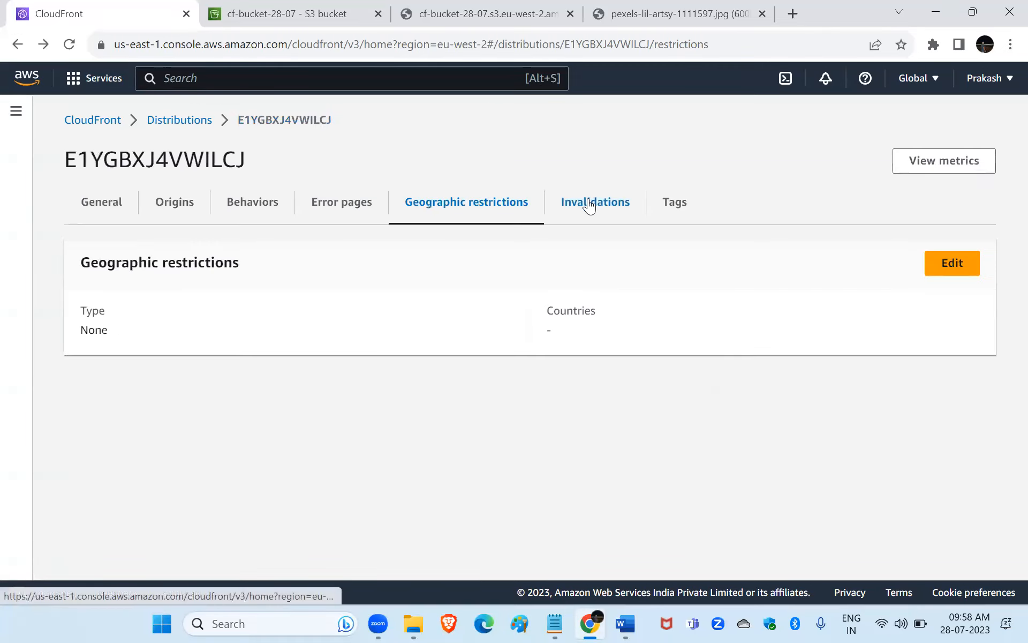
View the distribution's invalidations.
left_click(589, 205)
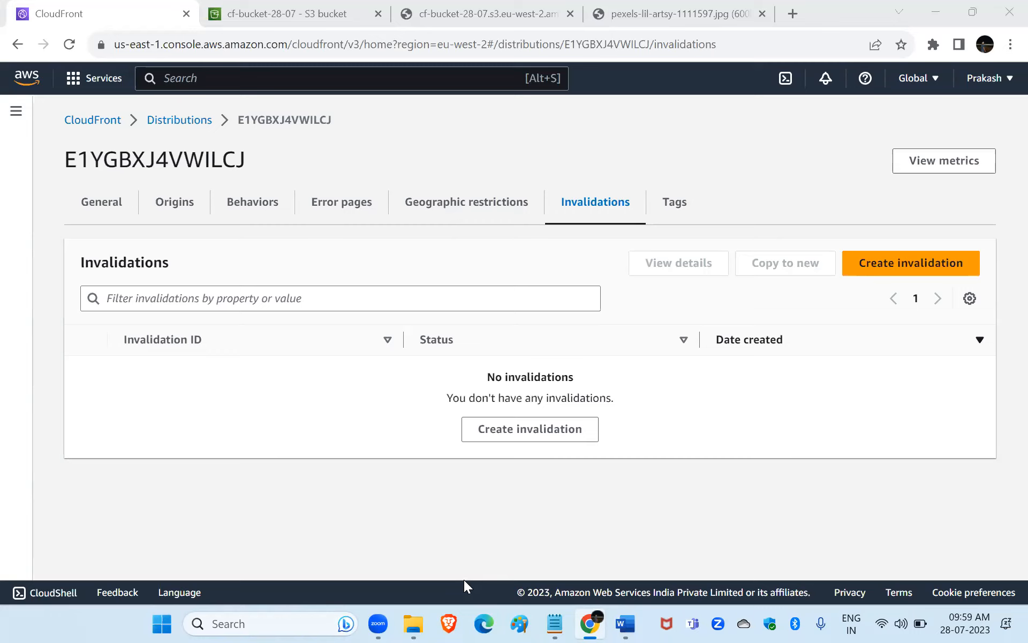
left_click(586, 434)
left_click(319, 386)
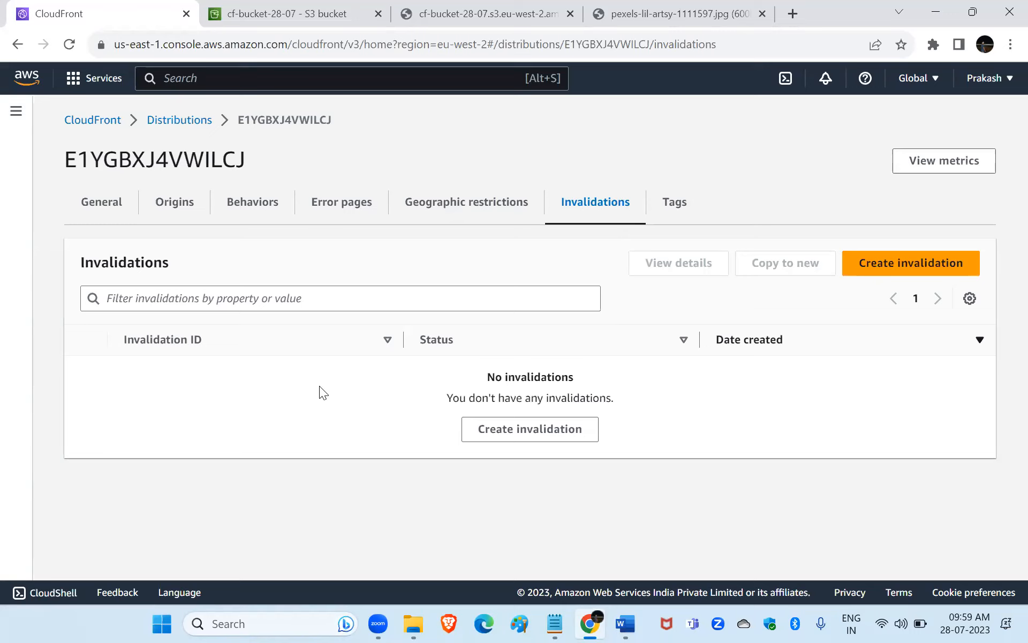
In the CF & CF notes in Notepad, add the line "12 -12" a few blank lines below the CloudFront image URL.
left_click(555, 624)
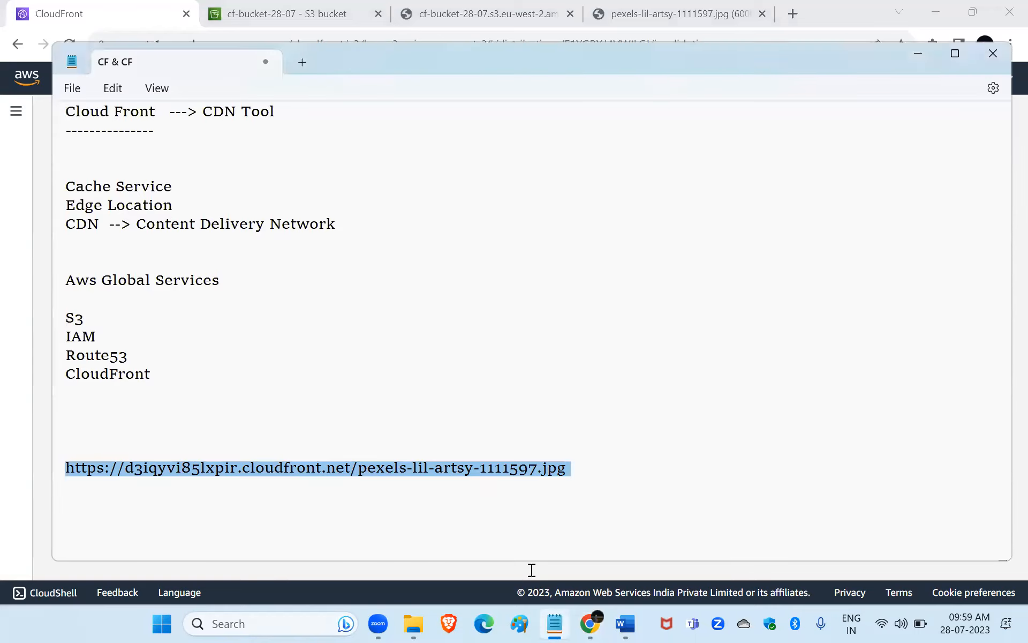
left_click(588, 466)
key("Return")
key("Return")
key("Return")
key("Return")
key("Return")
key("Return")
key("Return")
key("Return")
key("Return")
key("Return")
key("Return")
key("Return")
key("Return")
key("Up")
key("Up")
key("Up")
key("Up")
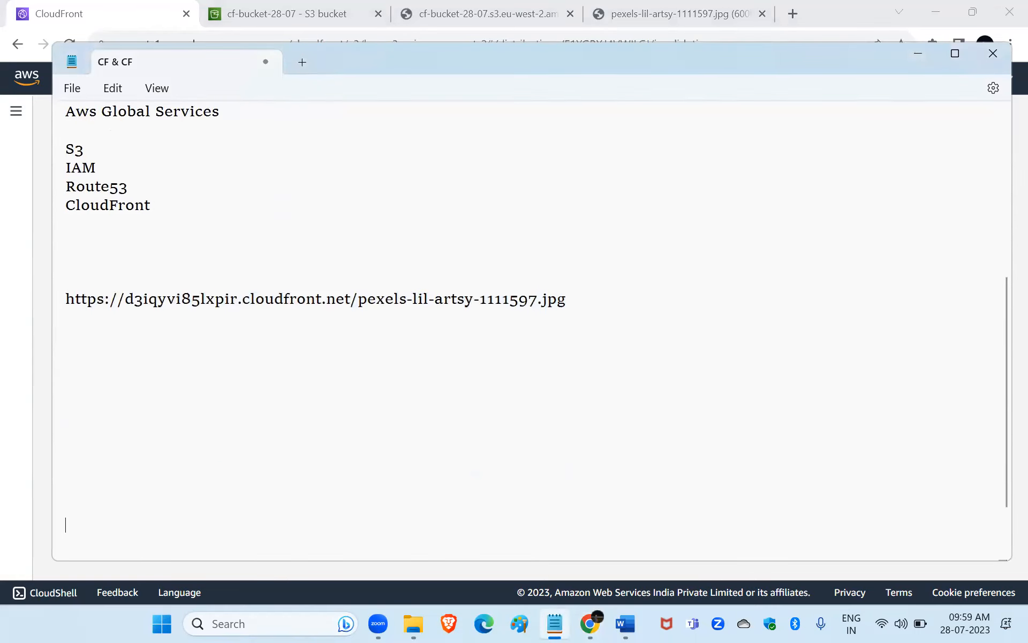
type("12 -12")
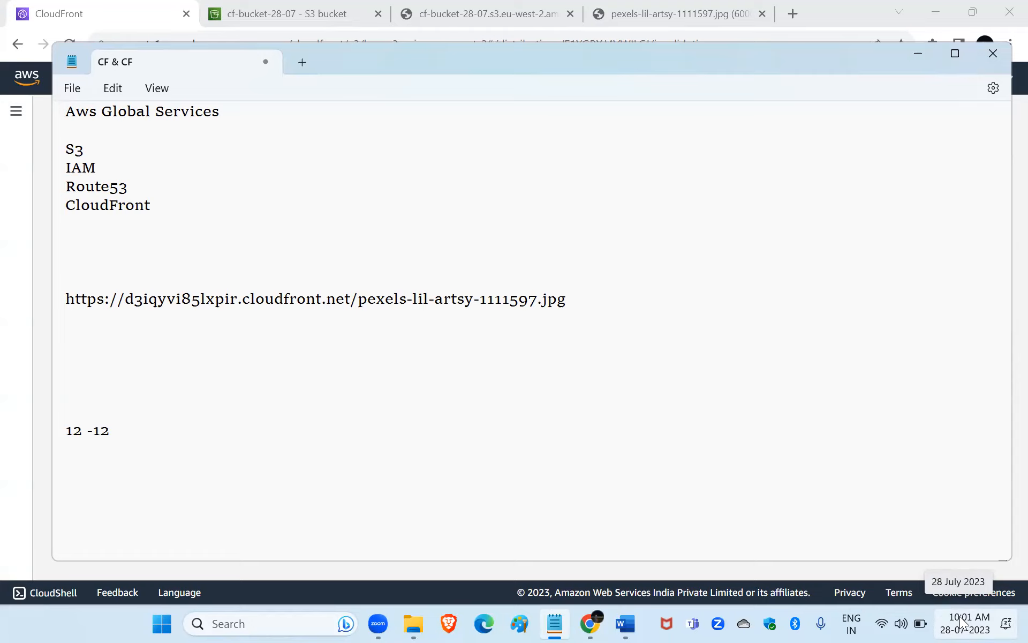
left_click(43, 248)
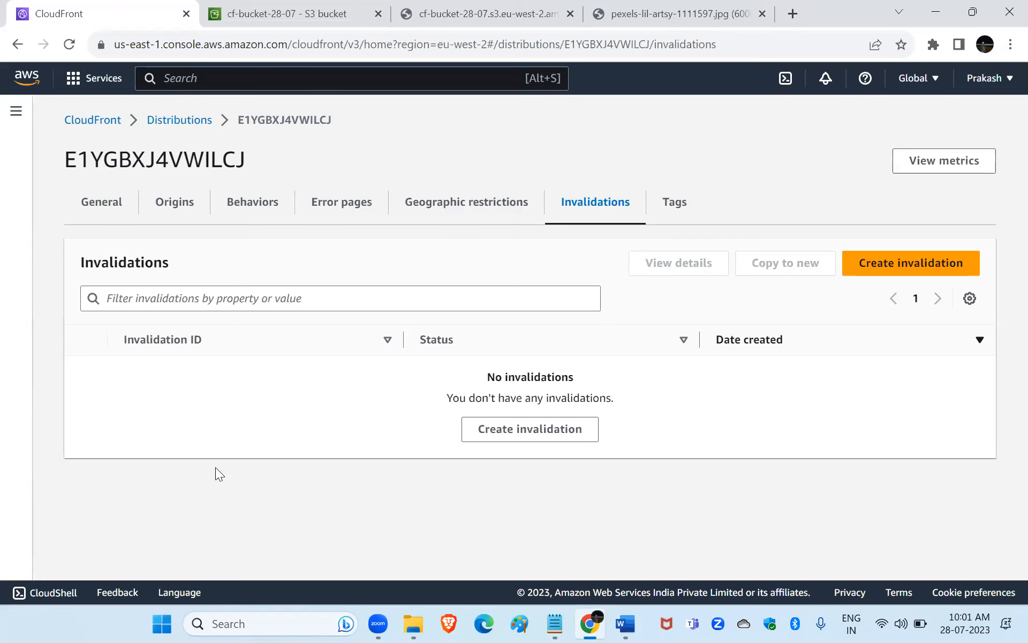
Review the object paths form for a new invalidation, leave it without creating one, and view the distribution's tags.
left_click(473, 426)
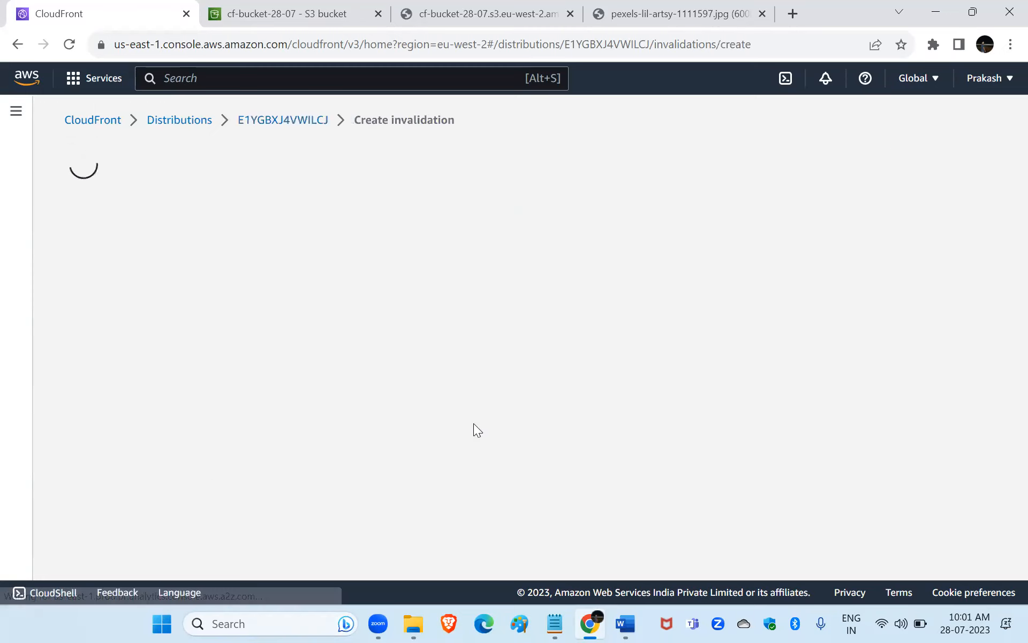
left_click(231, 307)
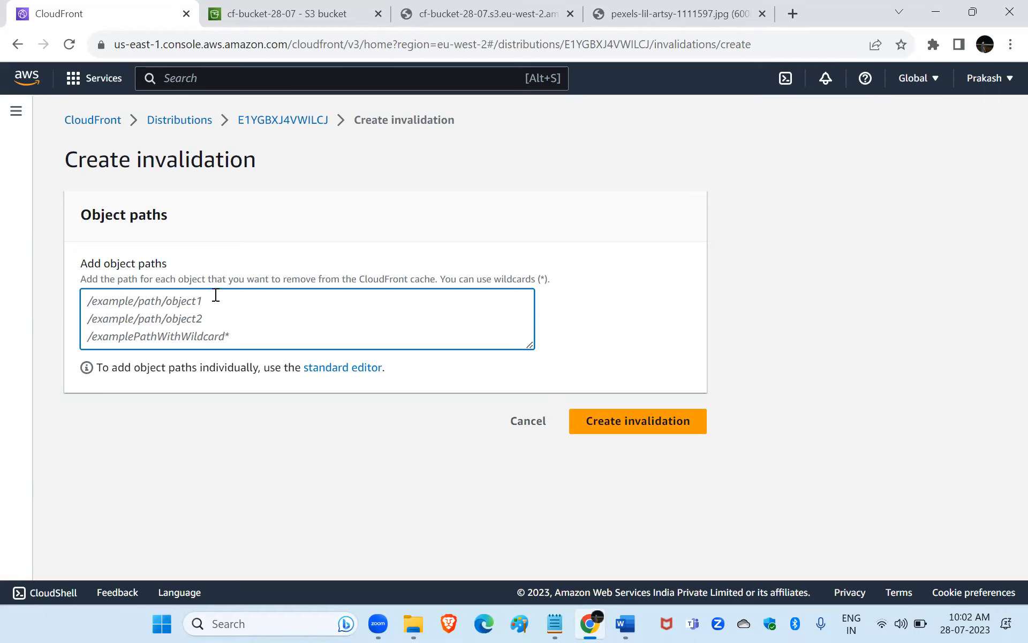
left_click(22, 50)
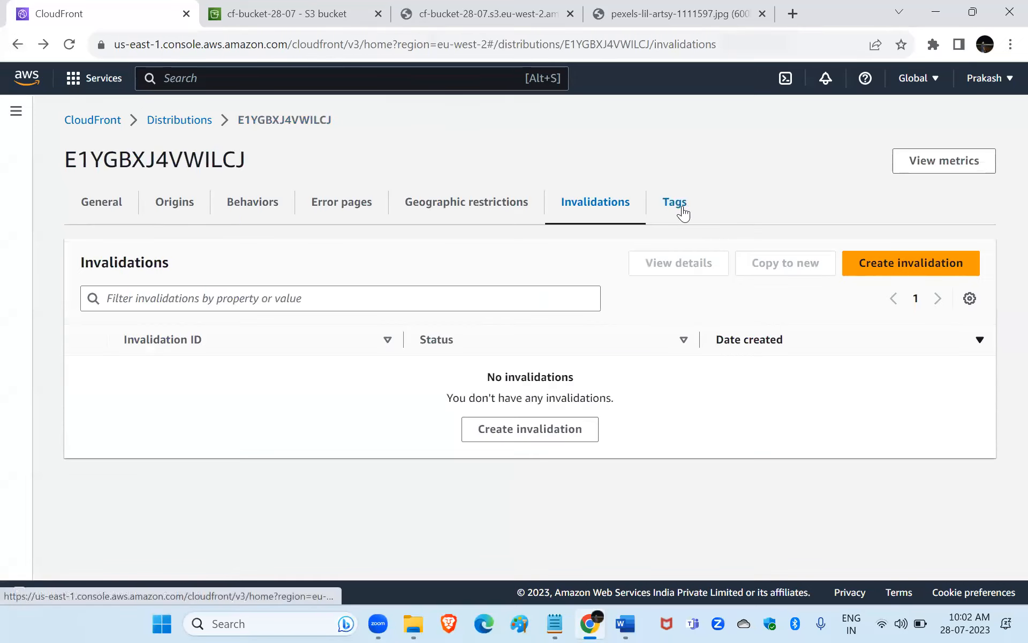
left_click(682, 211)
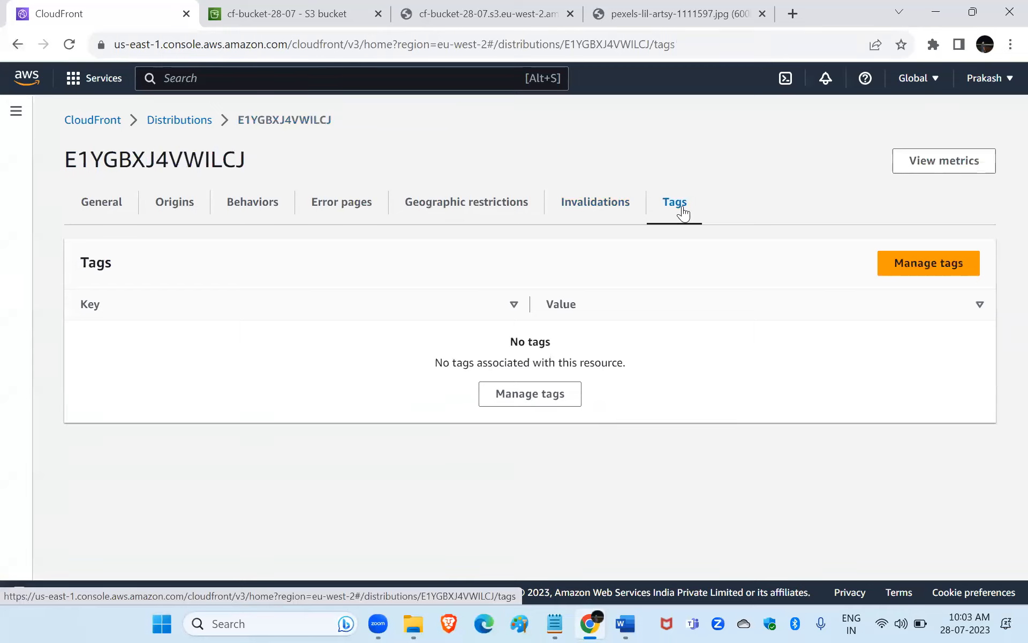
Reload the pexels-lil-artsy-1111597.jpg image from its CloudFront URL, and close both browser pages opened for that image.
left_click(739, 12)
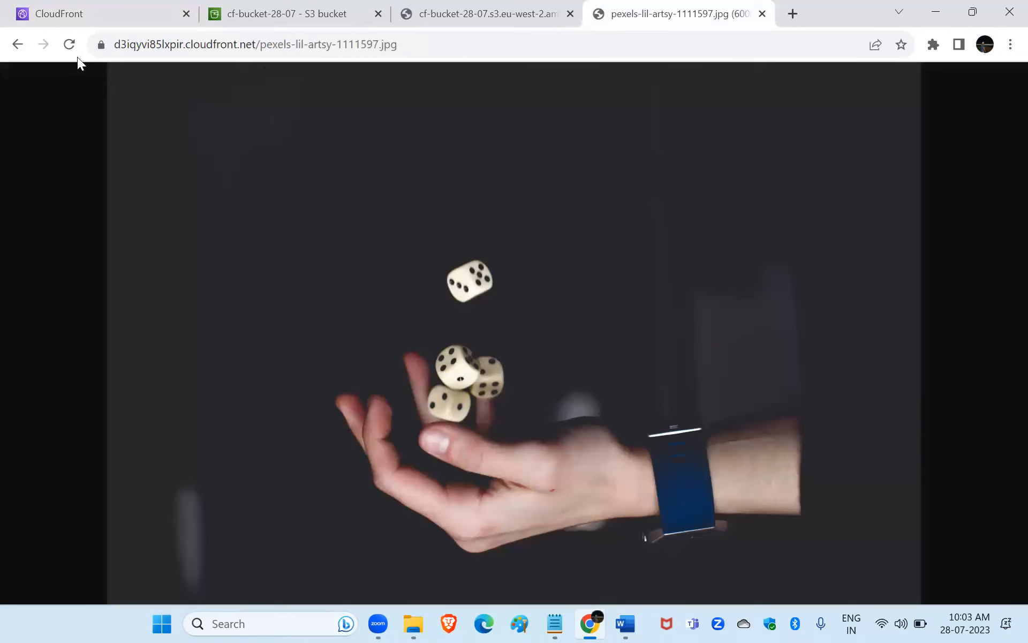
left_click(71, 44)
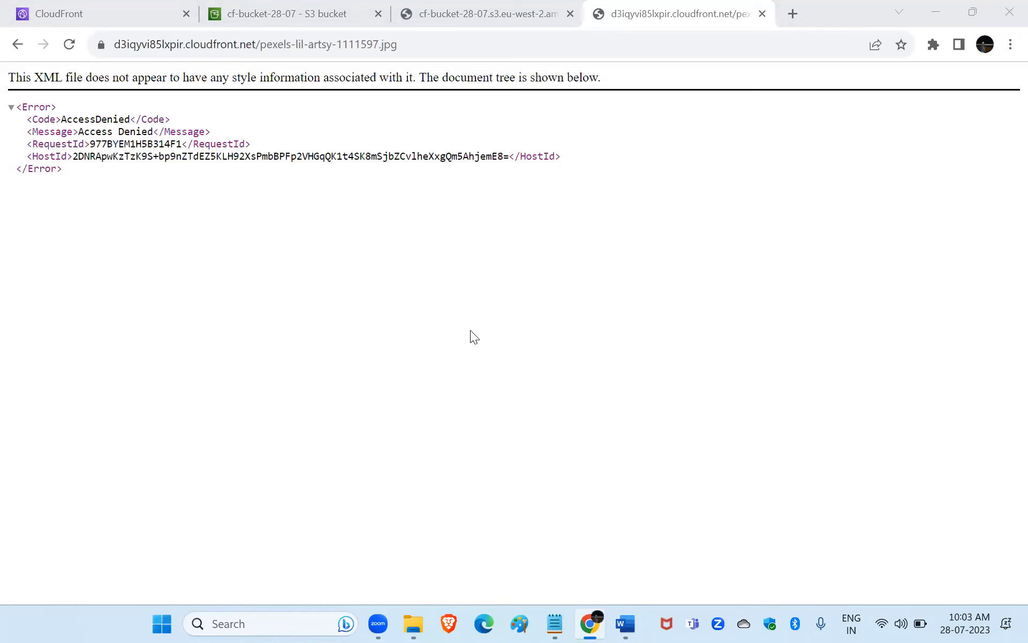
left_click(762, 14)
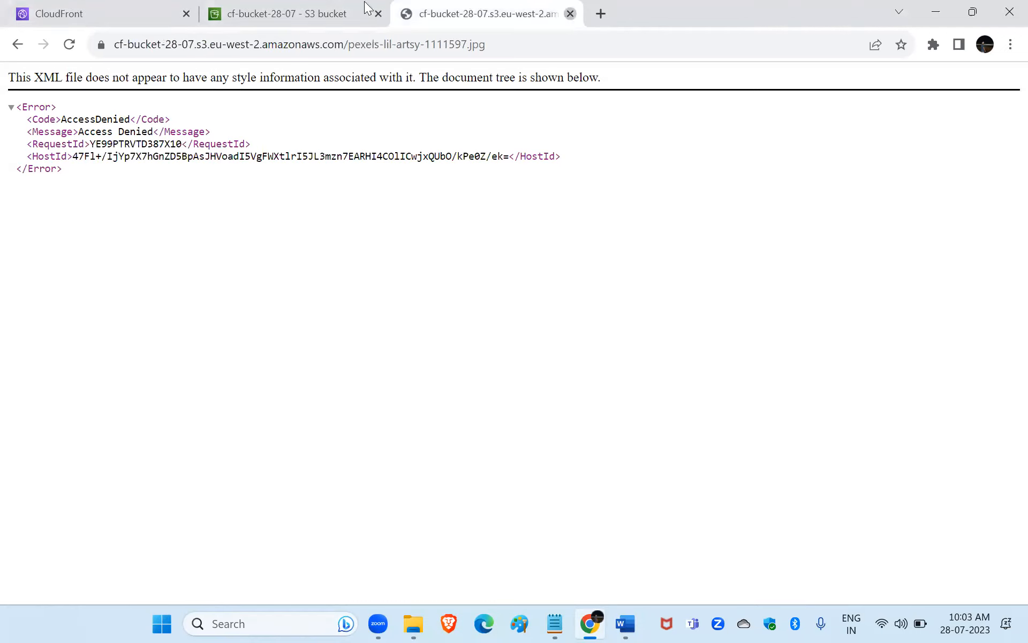
key("ctrl+w")
Disable the CloudFront distribution of the cf-bucket-28-07 origin and select it again in the distributions list.
left_click(142, 11)
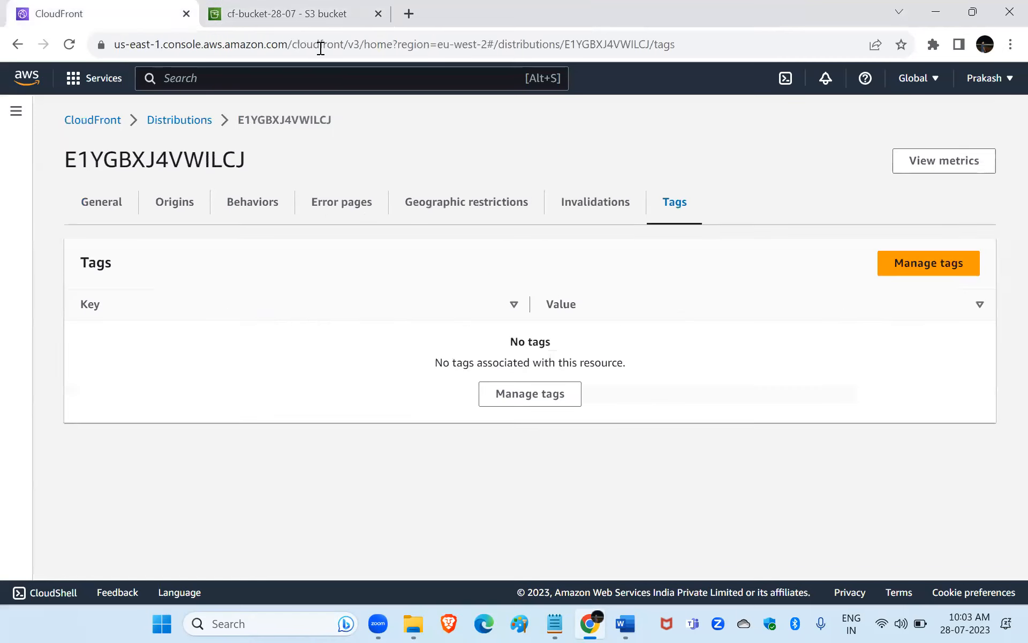
left_click(162, 120)
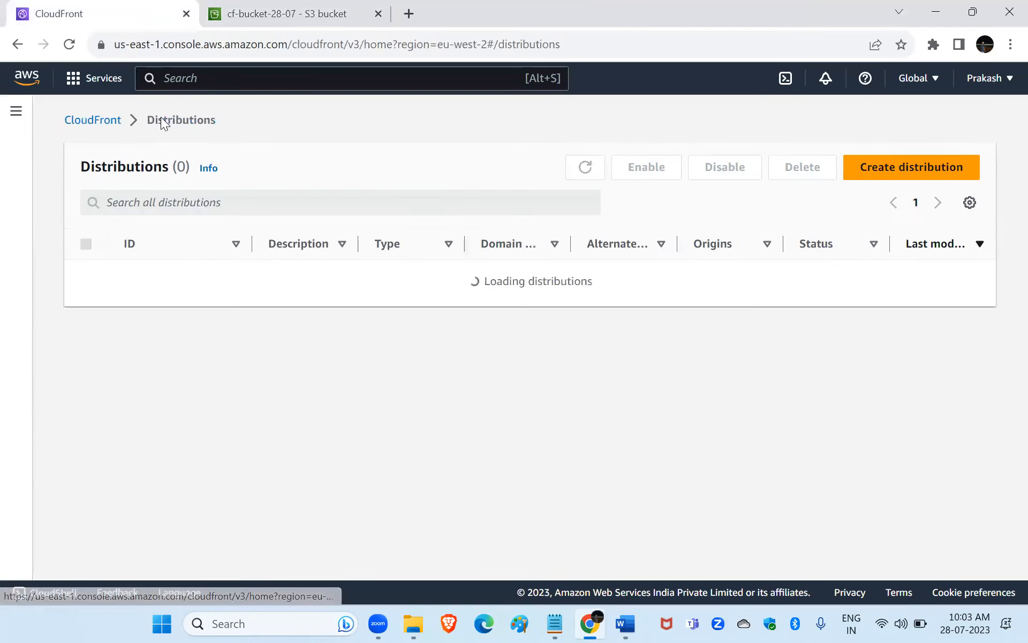
left_click(86, 276)
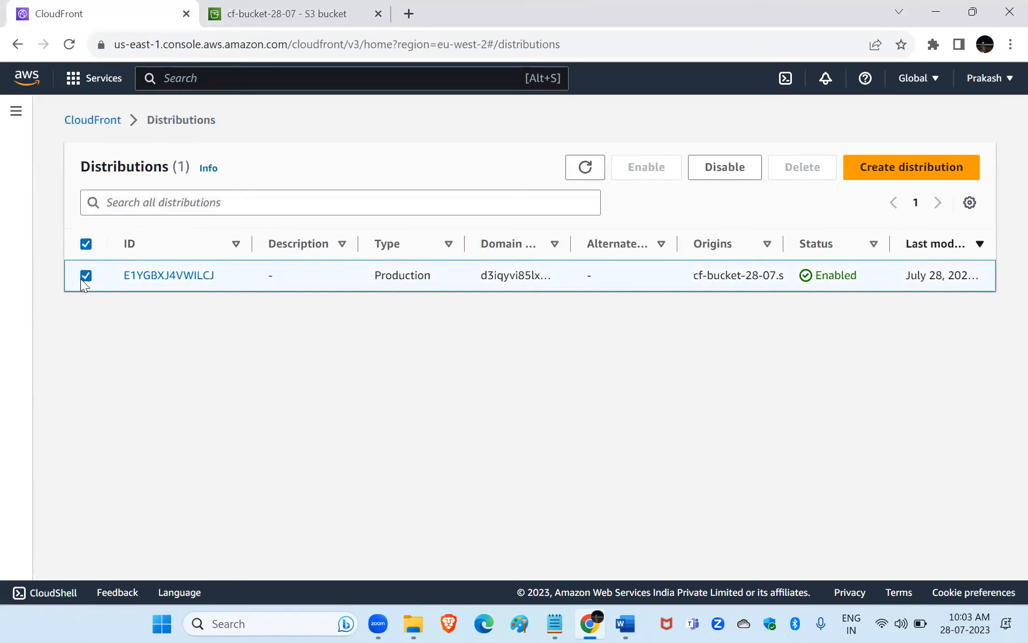
left_click(727, 174)
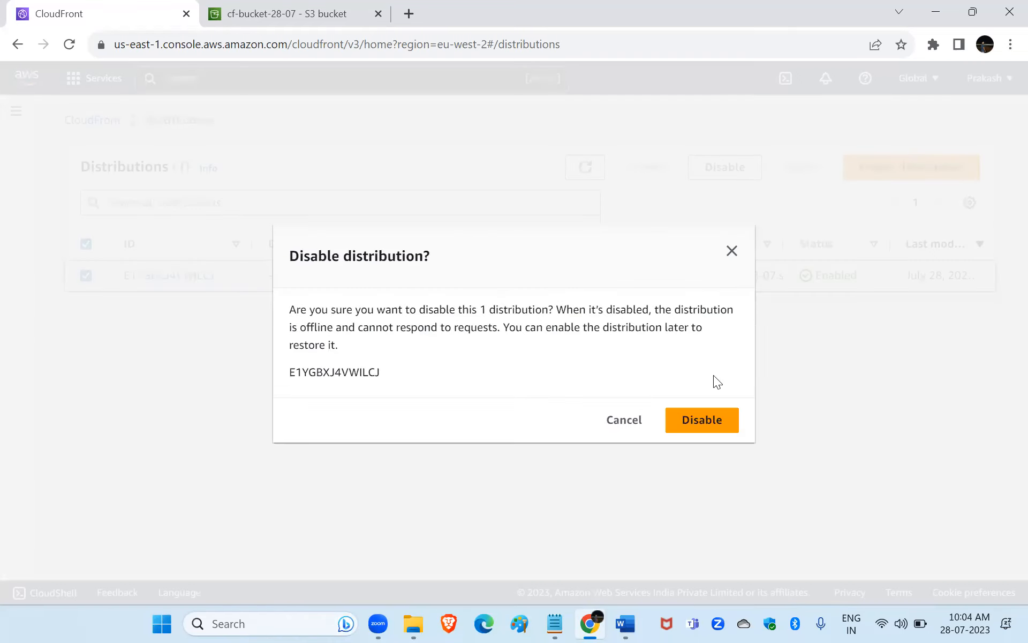
left_click(693, 430)
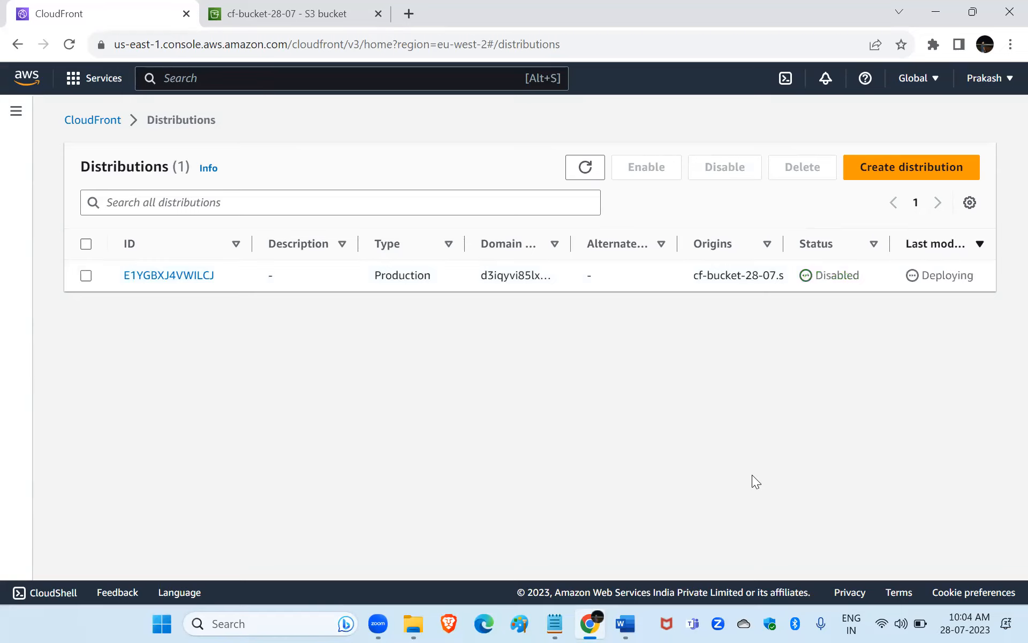
left_click(86, 275)
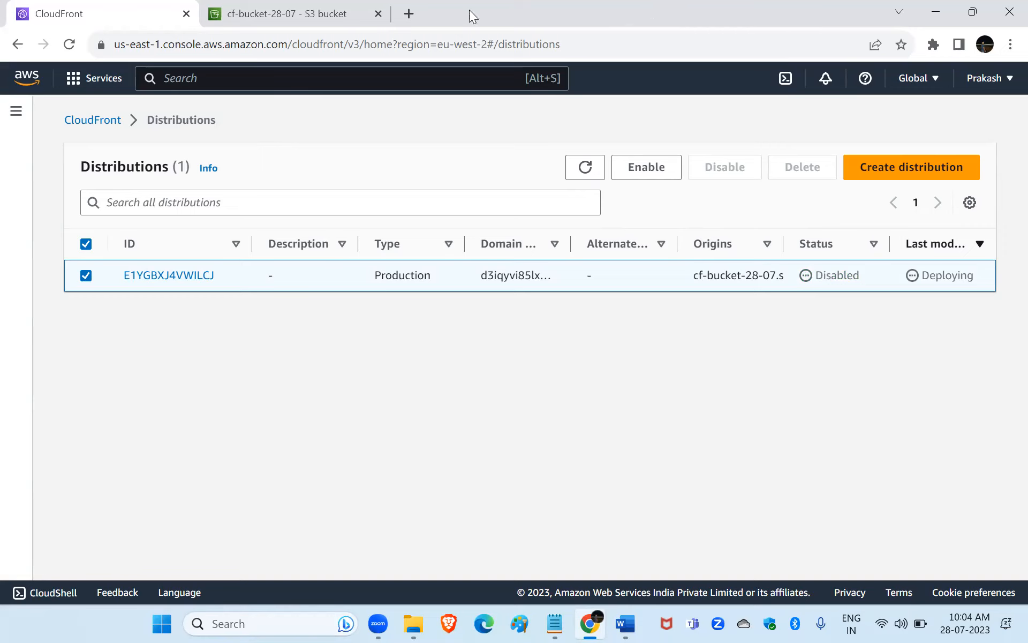
right_click(120, 7)
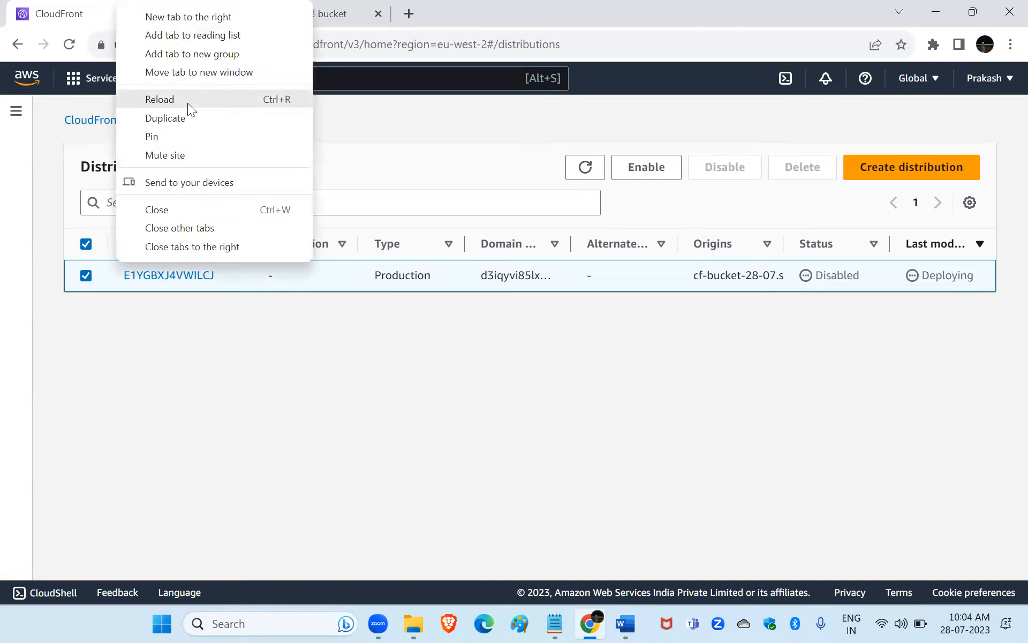
left_click(327, 5)
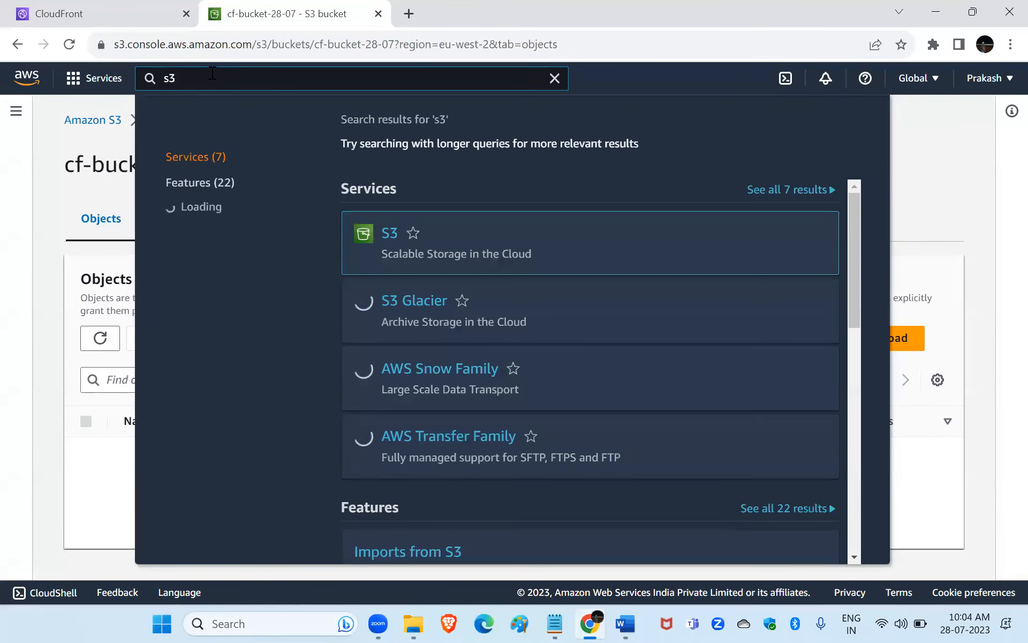
key("Escape")
left_click(79, 86)
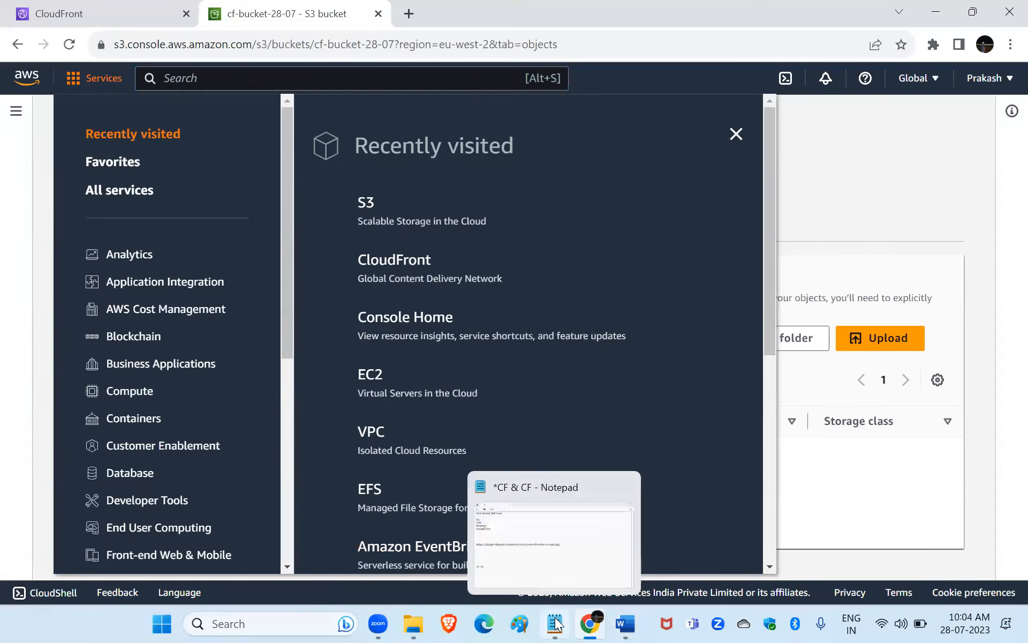
In the Notepad notes, add a long separator line of equals signs below "12 -12", followed by blank lines.
left_click(555, 623)
left_click(151, 459)
type("===========================================")
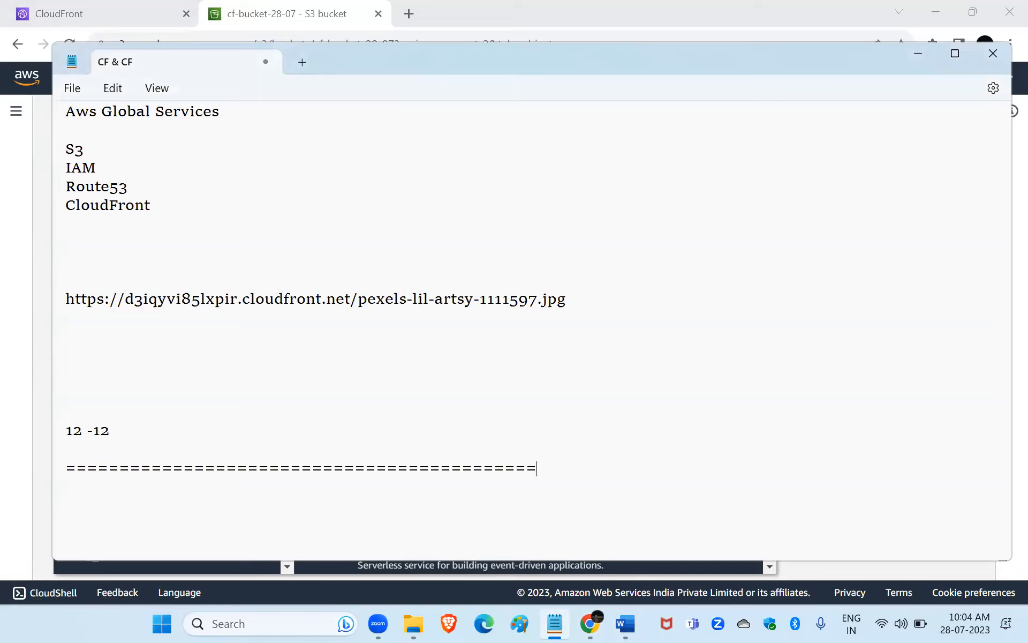
key("Return")
key("Return")
key("Return")
key("Return")
key("Return")
key("Return")
key("Return")
key("Return")
key("Return")
key("Return")
key("Return")
key("Return")
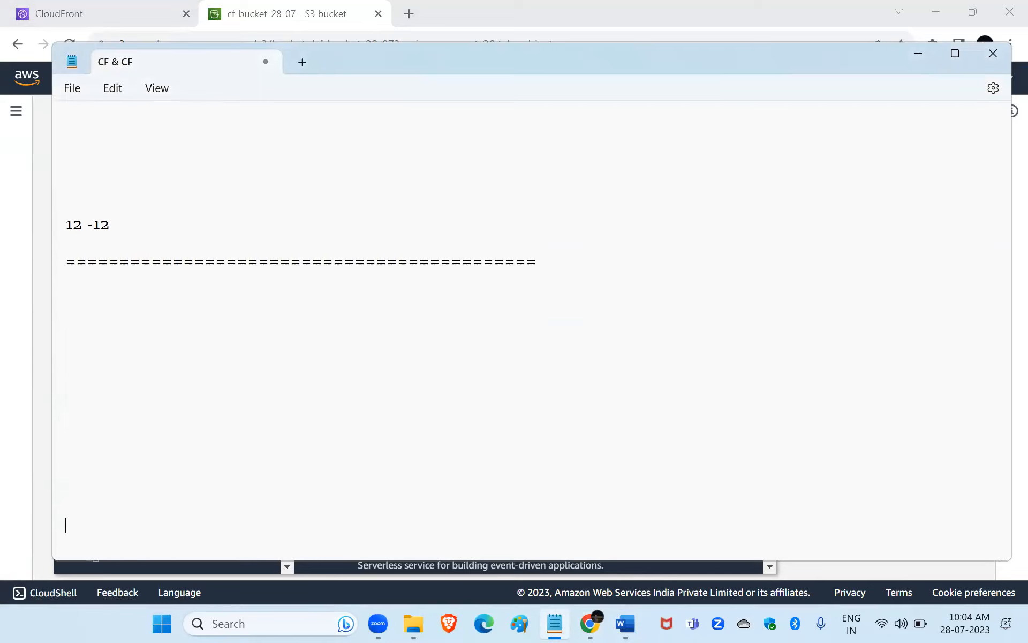
Add the heading "Cloud Formation" below the separator, underlined with a row of equals signs.
left_click(66, 317)
type("Cloud Formation")
key("Return")
type("============")
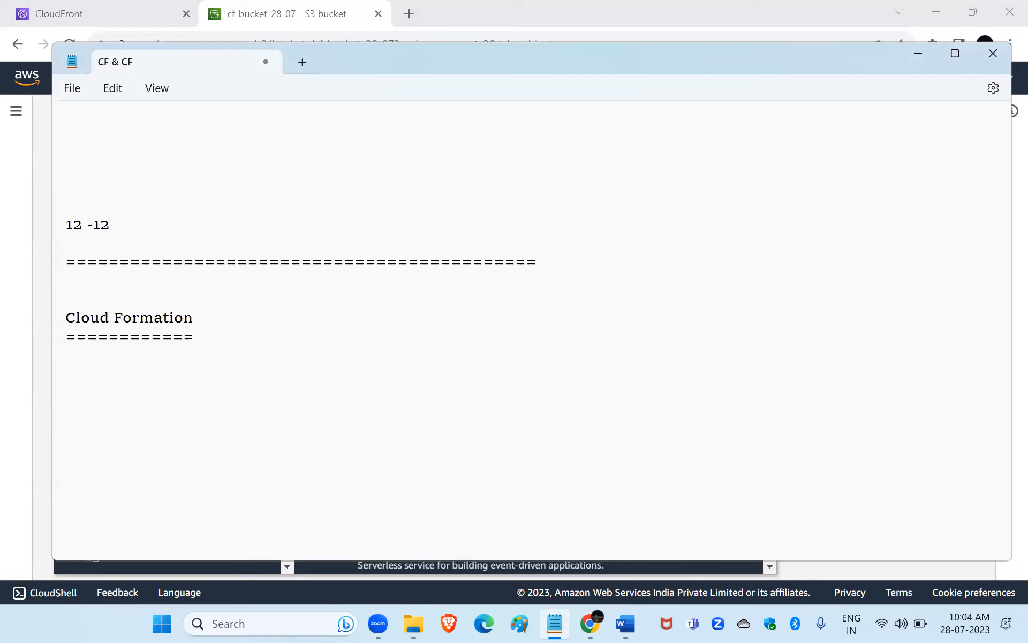
Add the lines "IAAC" and "Aws DevOps Tool" under the Cloud Formation heading, separated by a blank line.
type("IAAC")
key("Return")
key("Return")
type("Aws DevOps ")
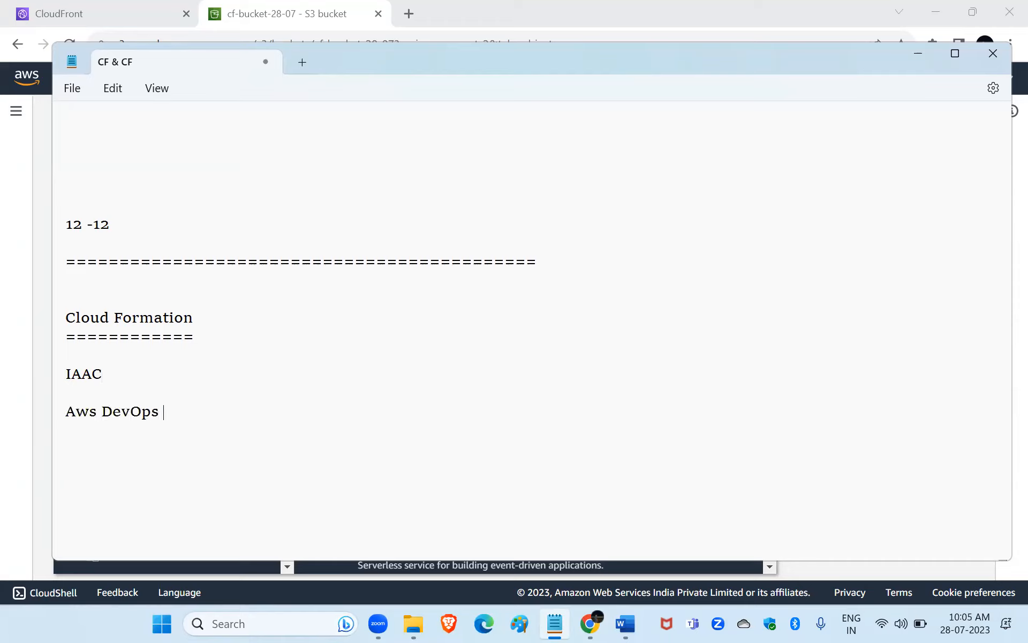
type("Tool")
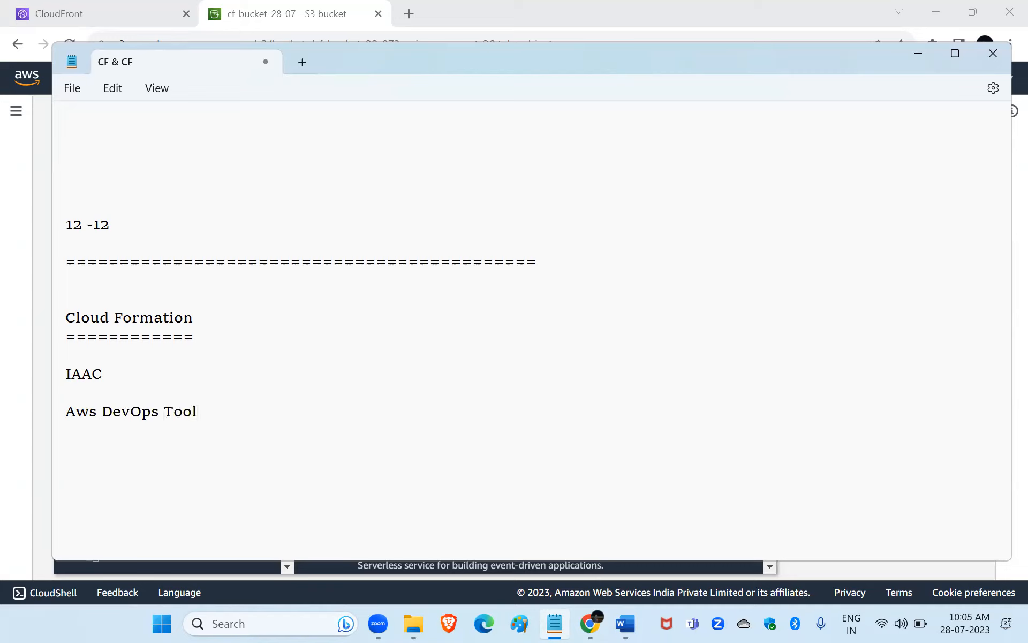
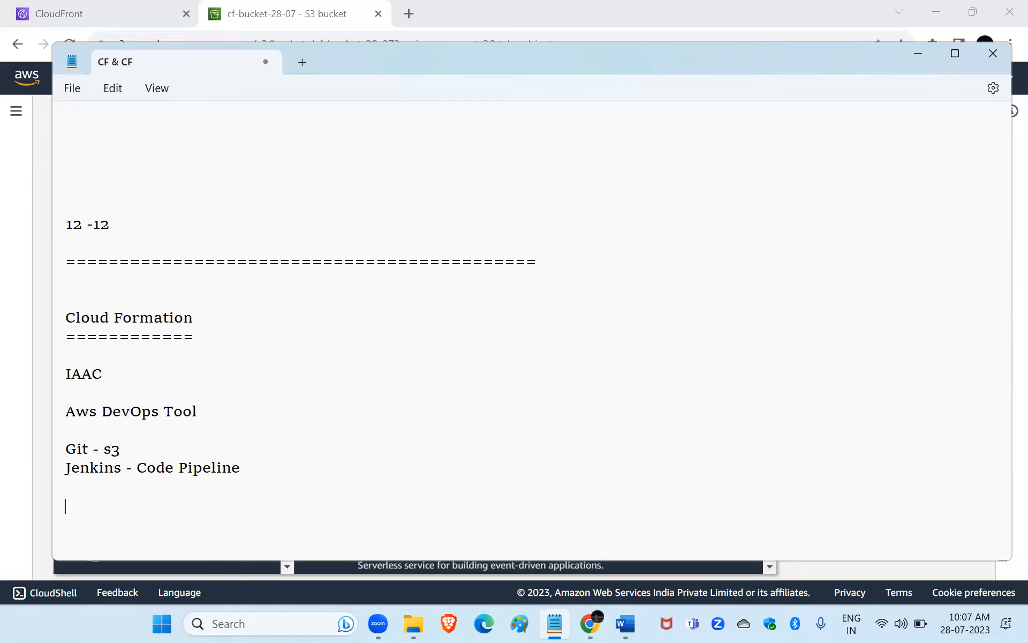
Add the line "Terraform" below the "Jenkins - Code Pipeline" line, followed by blank lines.
type("Terraform")
key("Return")
key("Return")
key("Return")
key("Return")
key("Return")
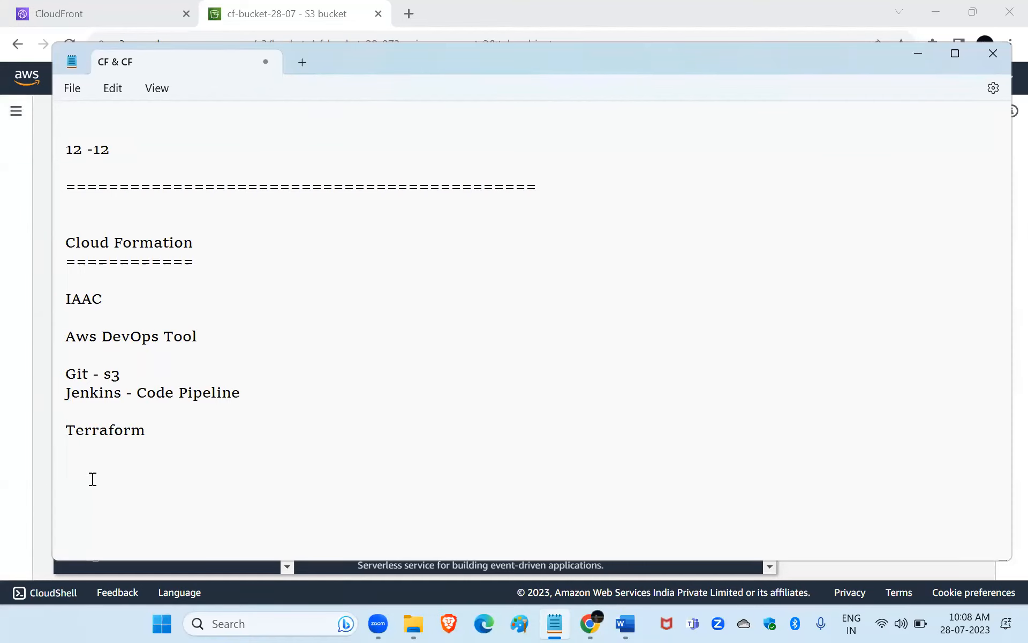
Start a comma-separated list of AWS services below Terraform with "Ec2,s3,IAM,CF,R53,".
type("Ec2,s3,IAM,CF,R53,")
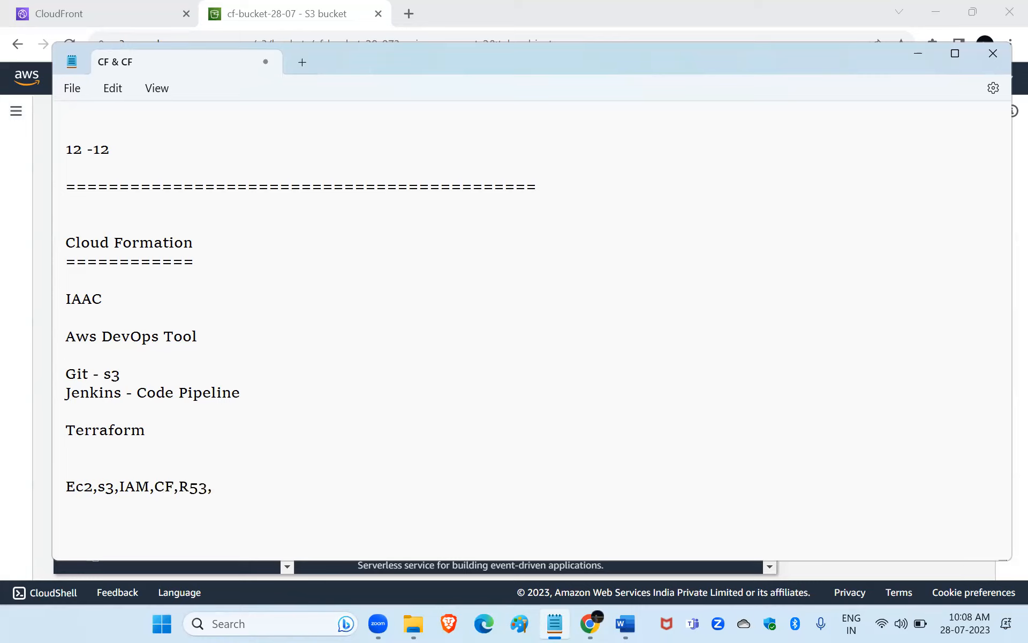
type("VPC,eLB")
Extend the services list with "VPC,Elb,Asg", leaving no trailing comma.
key("BackSpace")
key("BackSpace")
key("BackSpace")
type("Elb ")
type(",")
type("Asg")
type(",")
type("E")
key("BackSpace")
key("BackSpace")
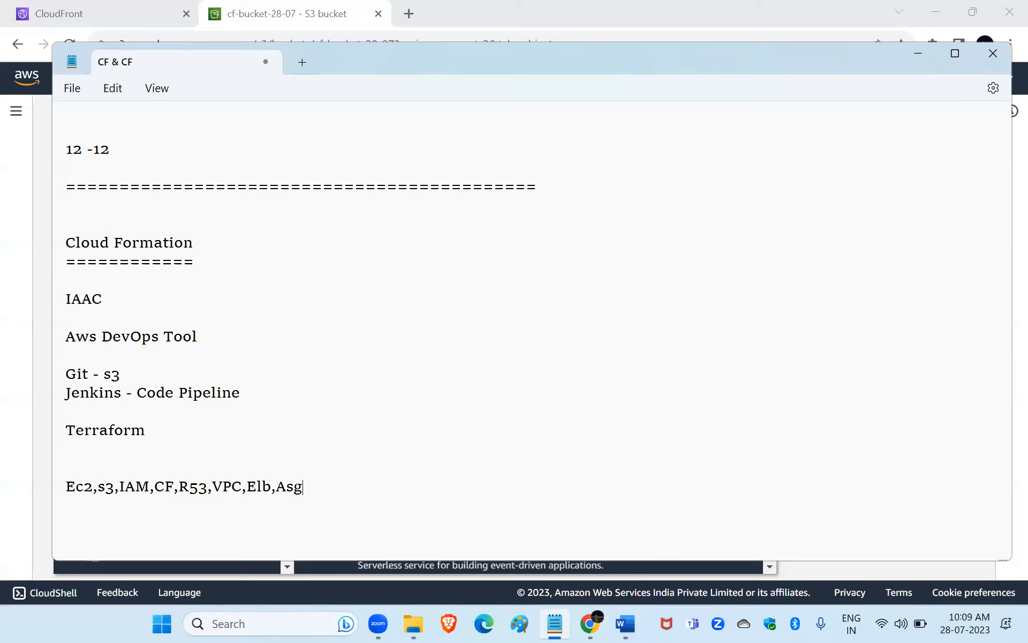
Remove the "CF" entry and its comma from the services list.
left_click(174, 489)
key("BackSpace")
key("BackSpace")
key("BackSpace")
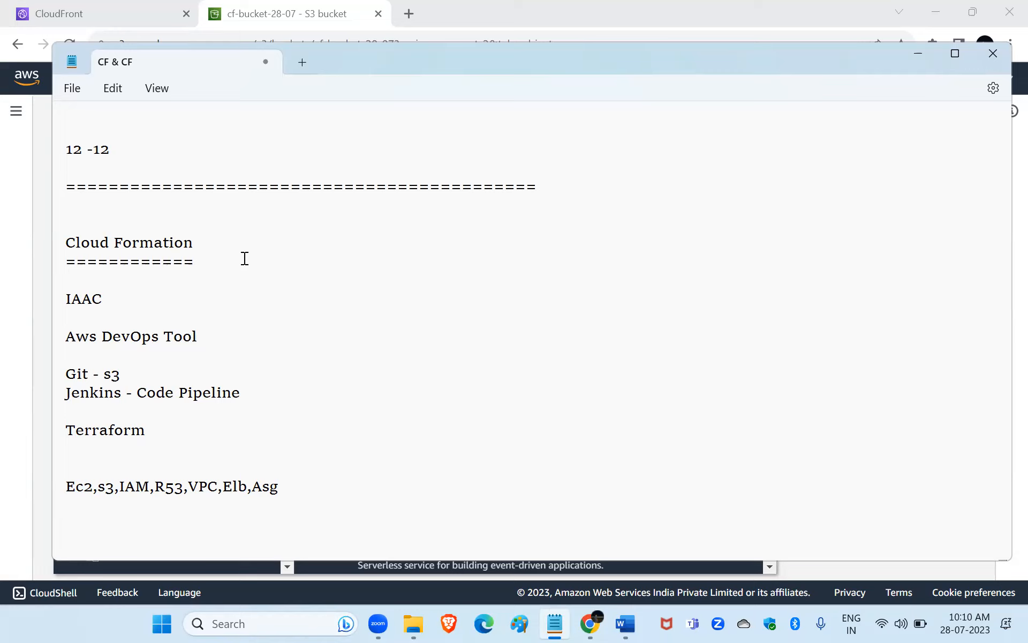
Add the lines "json,yaml" and "Terraform --> hcl" below the services list, separated by a blank line.
key("Return")
key("Return")
key("Return")
key("Return")
key("Return")
key("Return")
key("Return")
key("Return")
key("Return")
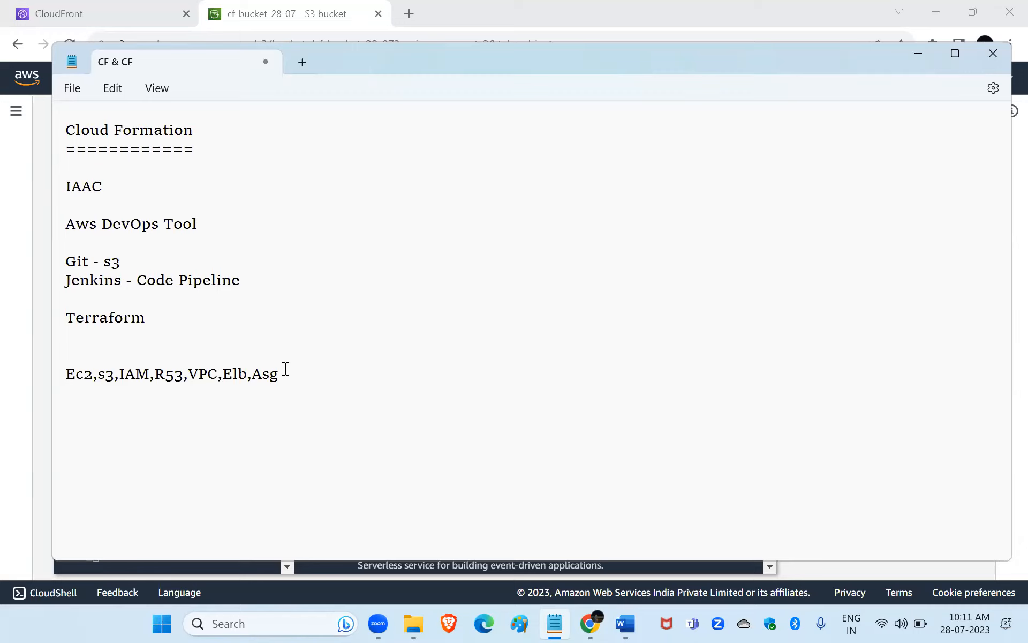
key("Return")
type("json")
type(",yaml")
type("Ter")
type("raform  -")
type("-> hcl")
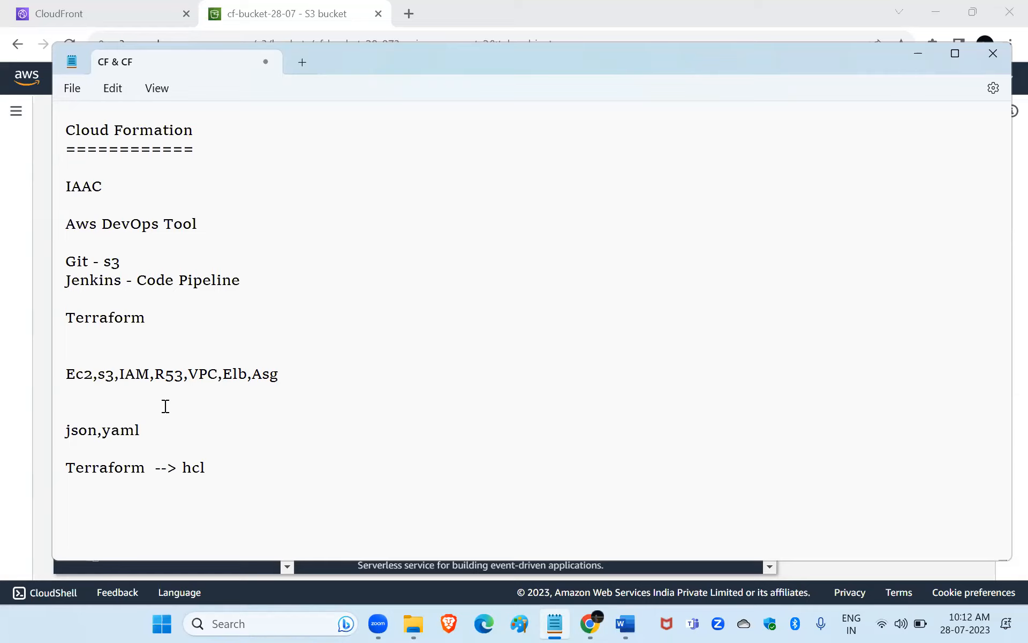
Switch to the AWS console in the browser and open CloudFormation from the Management & Governance services.
left_click(108, 17)
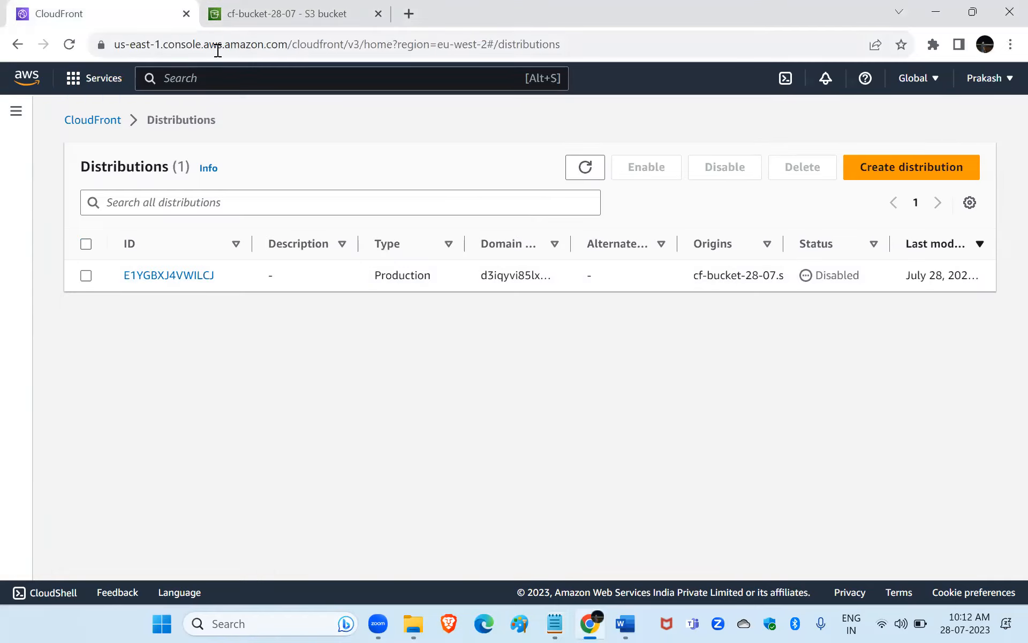
left_click(83, 79)
scroll(193, 339, "down", 5)
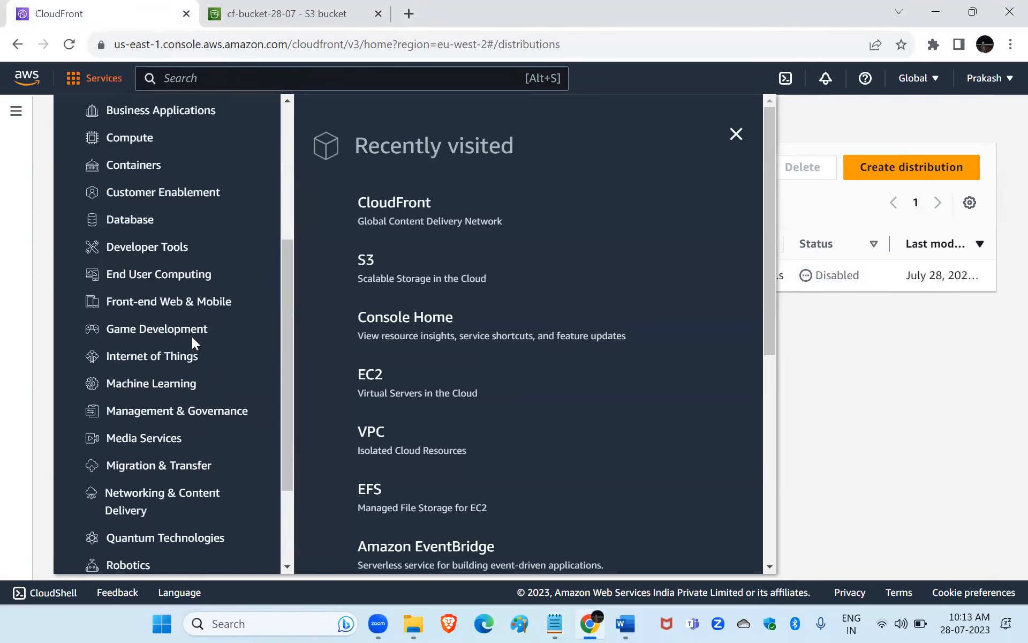
left_click(153, 410)
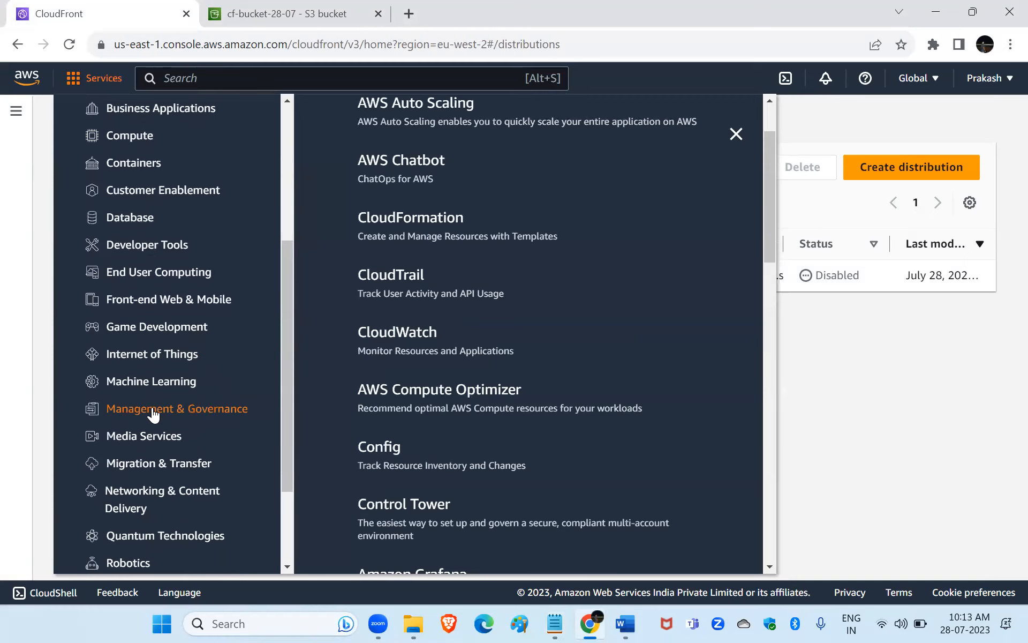
scroll(560, 174, "down", 5)
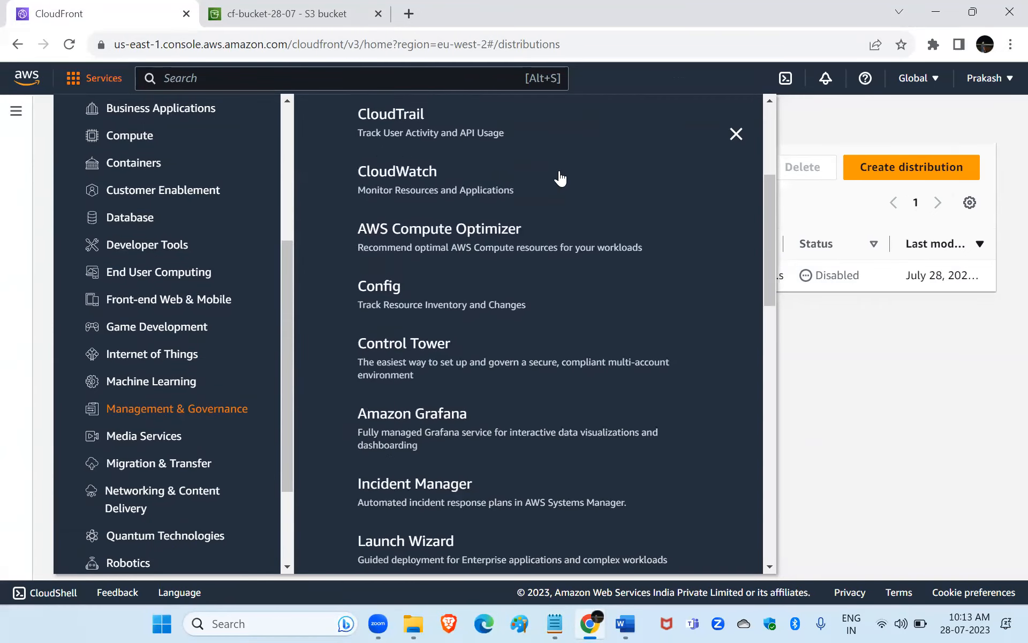
scroll(560, 178, "down", 8)
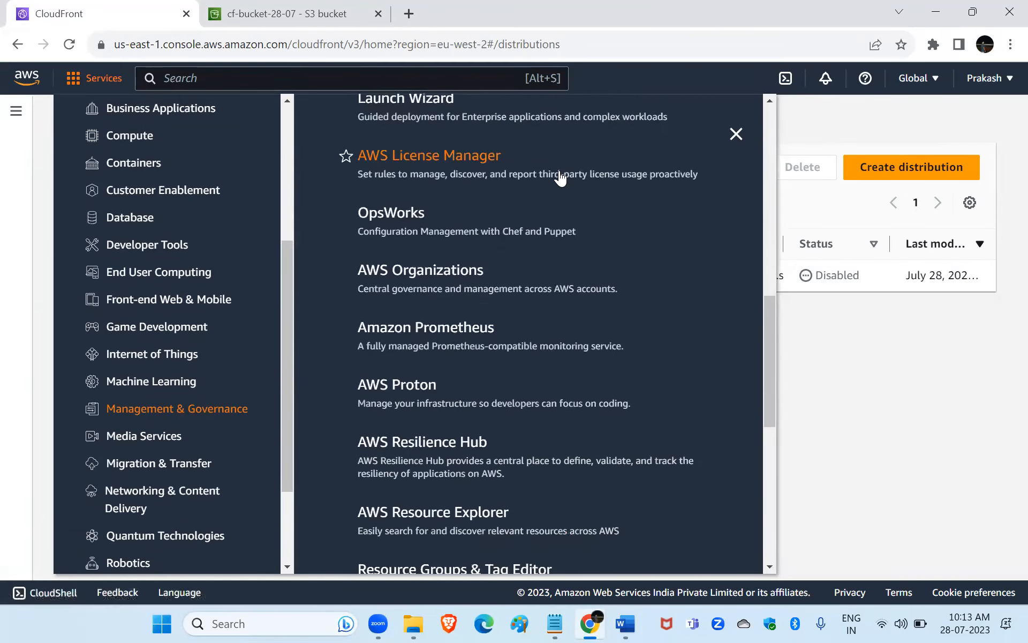
scroll(561, 178, "down", 10)
scroll(561, 177, "up", 11)
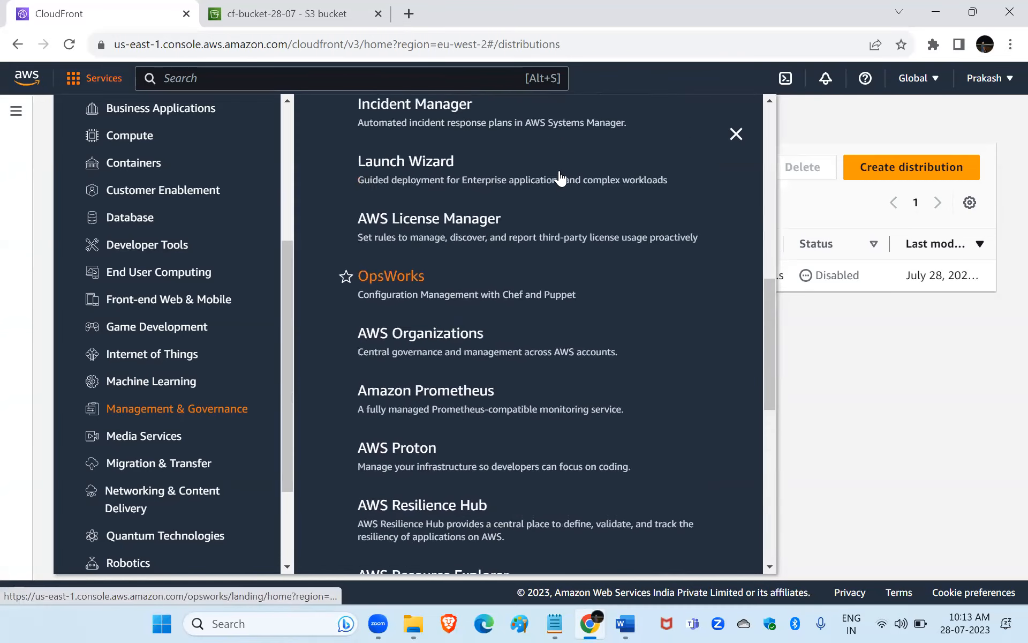
scroll(559, 177, "up", 9)
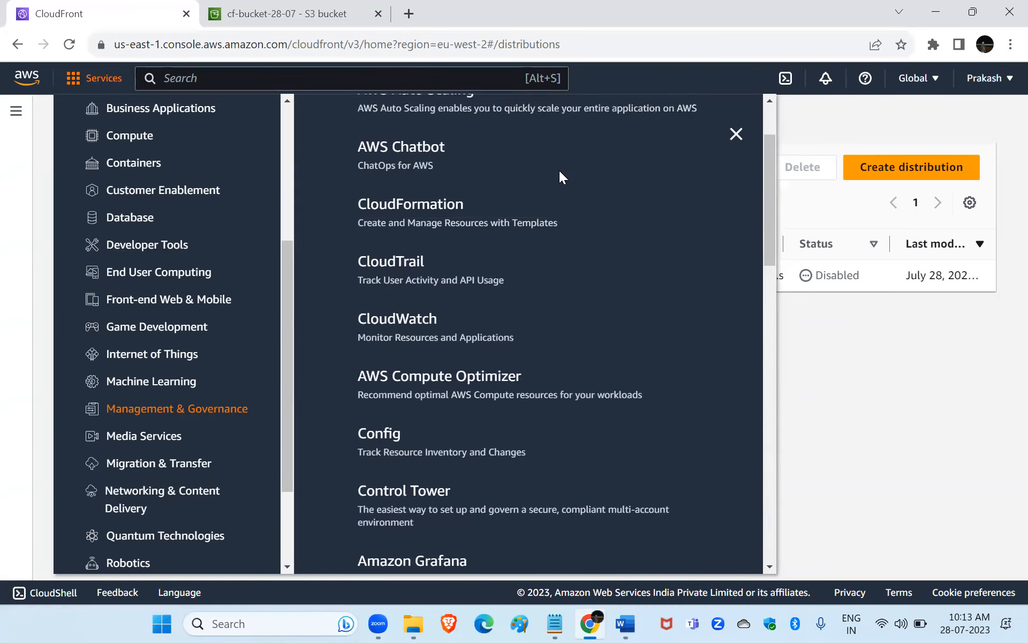
scroll(559, 170, "up", 2)
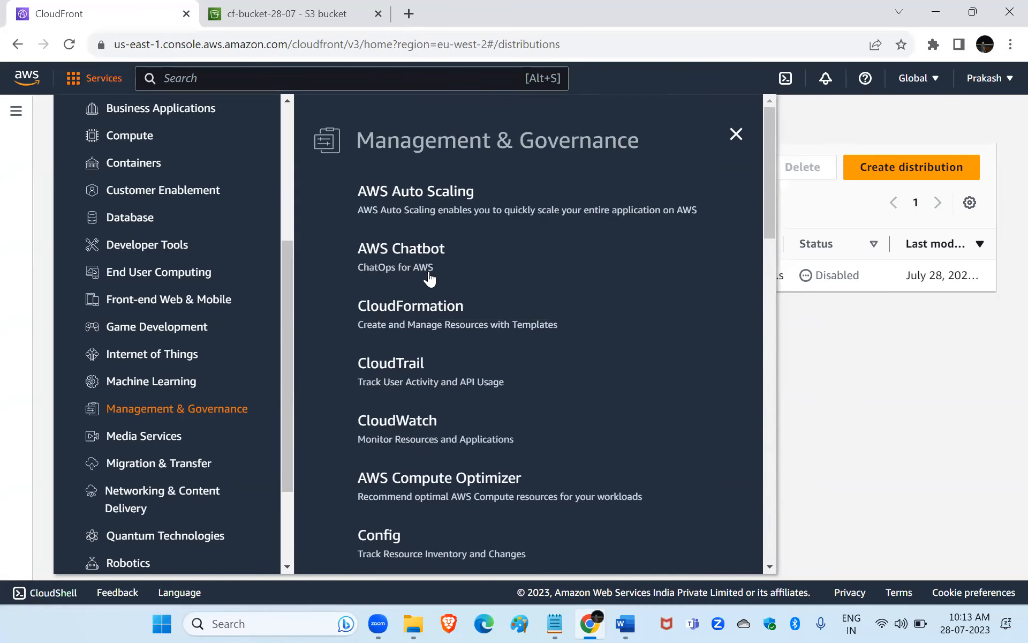
left_click(445, 314)
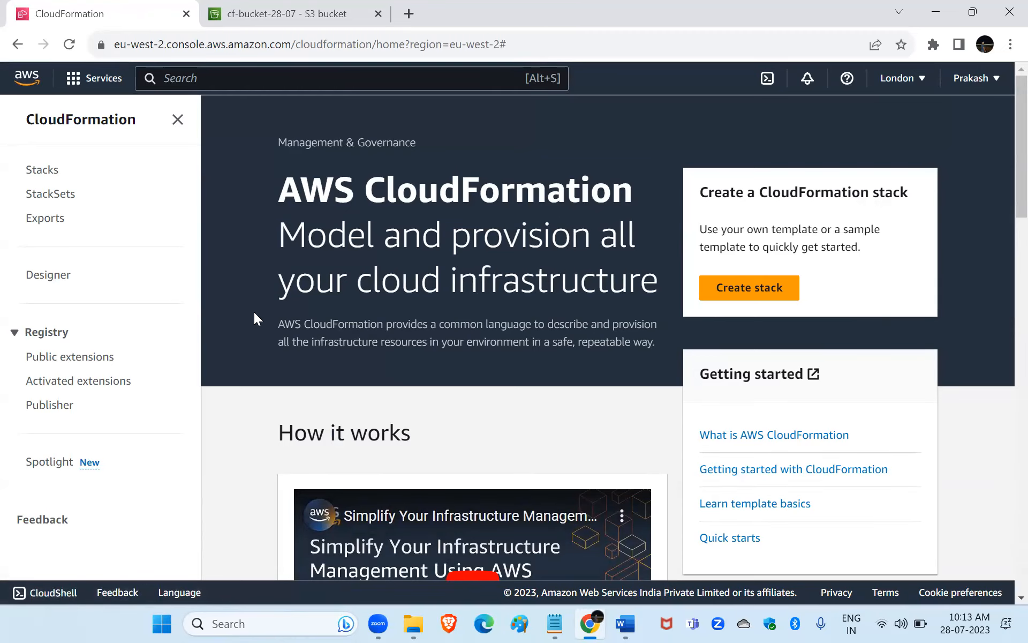
Start creating a CloudFormation stack and look at the Amazon S3 URL template source.
scroll(254, 311, "down", 1)
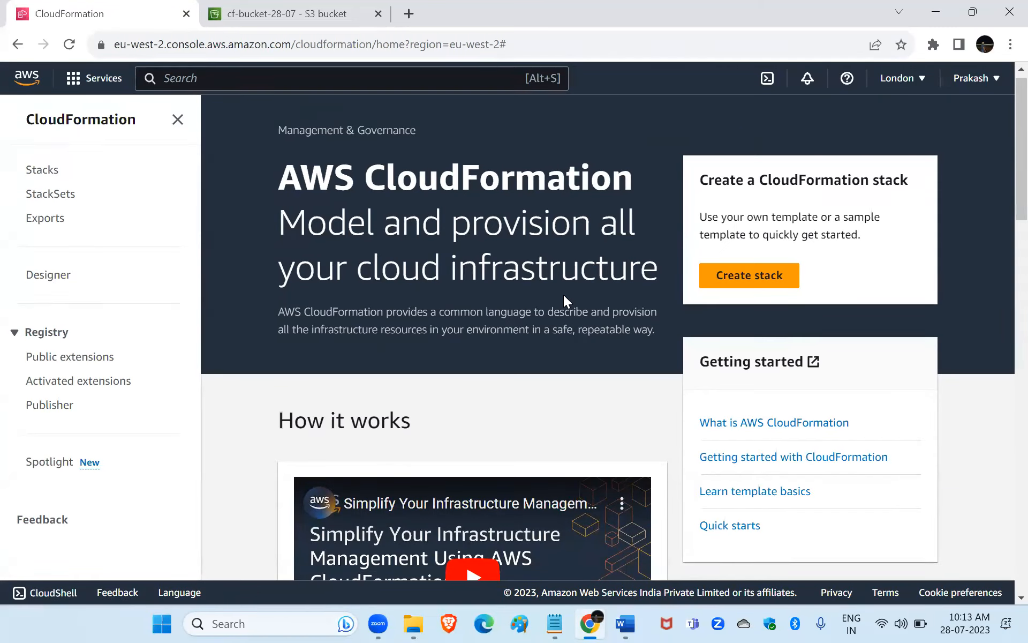
left_click(736, 284)
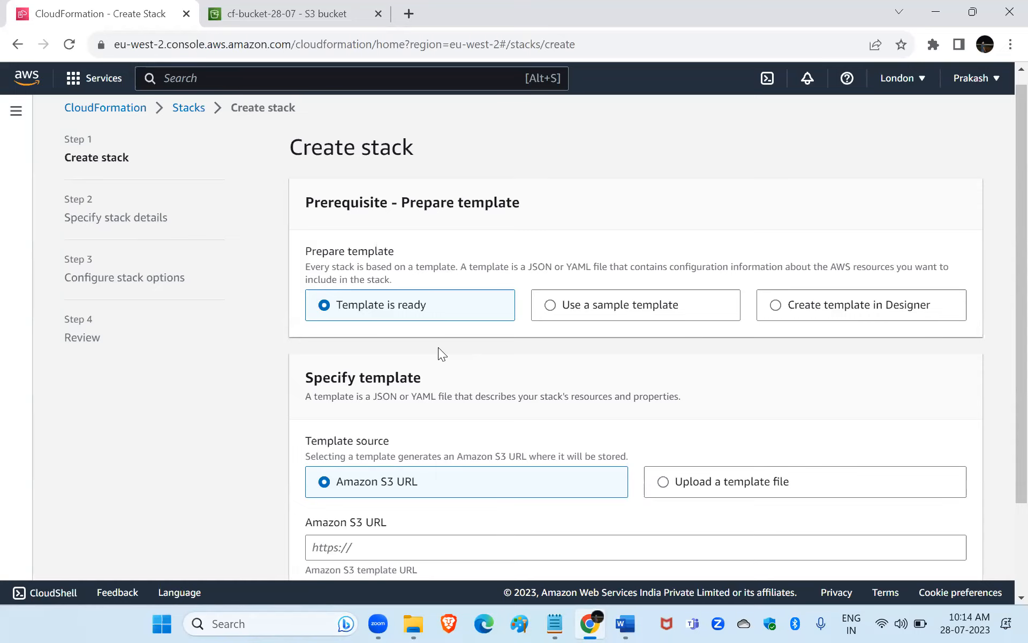
scroll(438, 348, "down", 1)
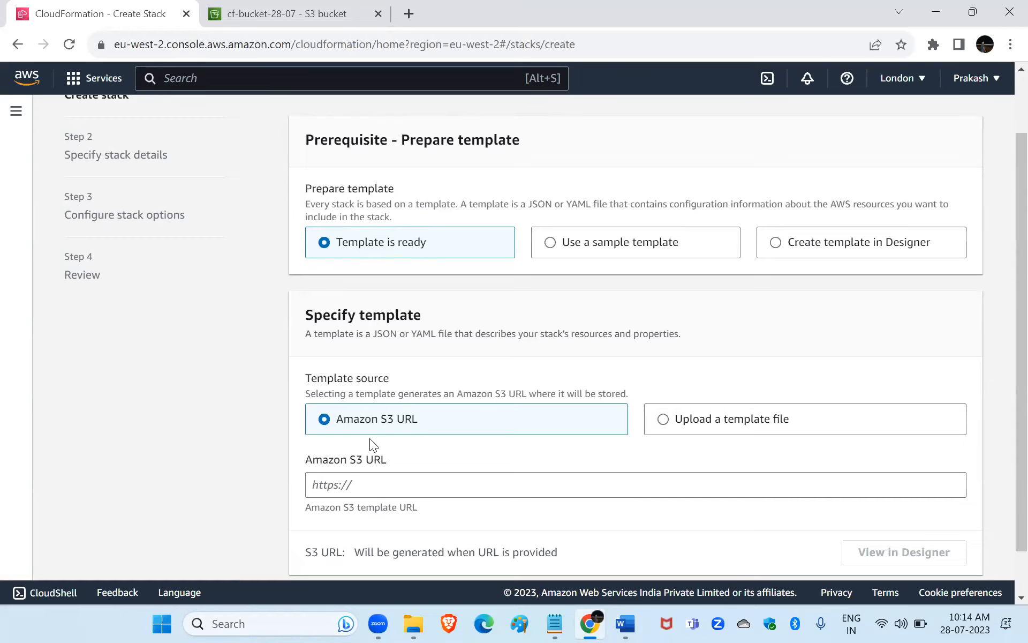
scroll(369, 438, "down", 1)
left_click(363, 438)
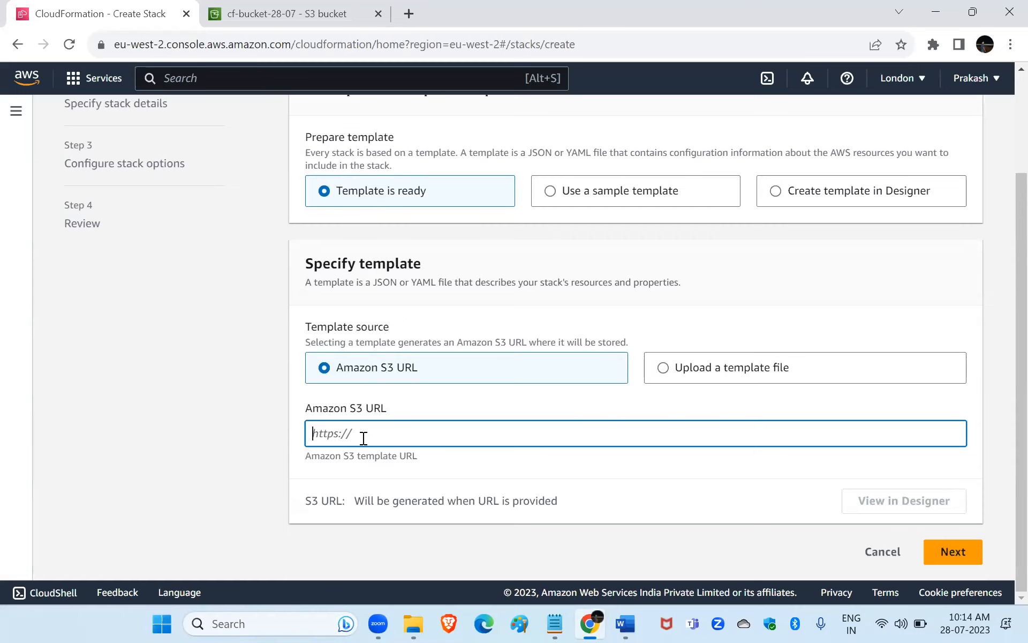
Select Upload a template file as the template source, open the file chooser and cancel it.
left_click(664, 370)
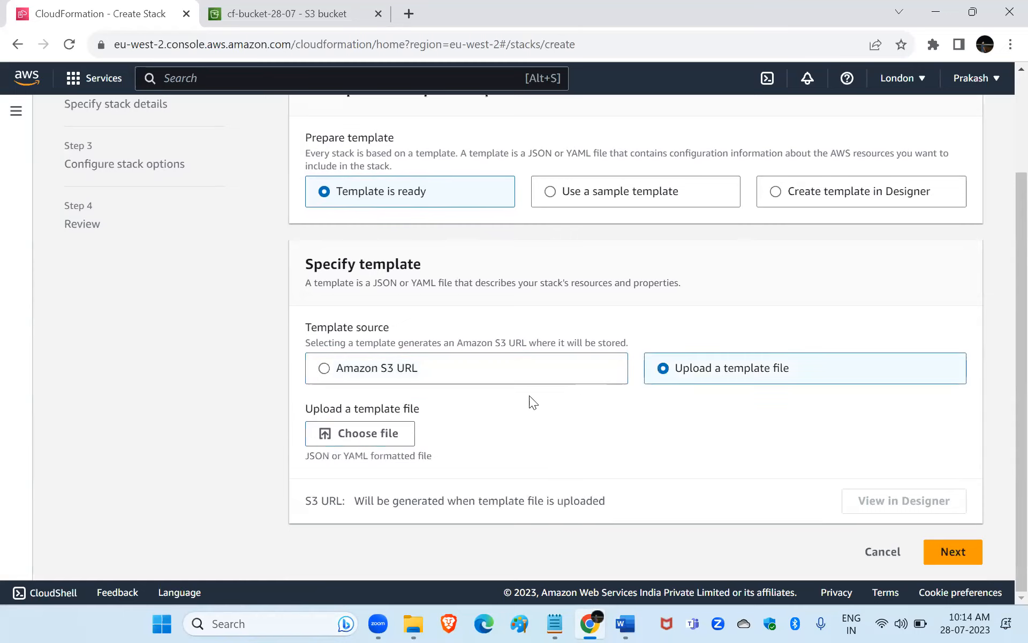
left_click(358, 436)
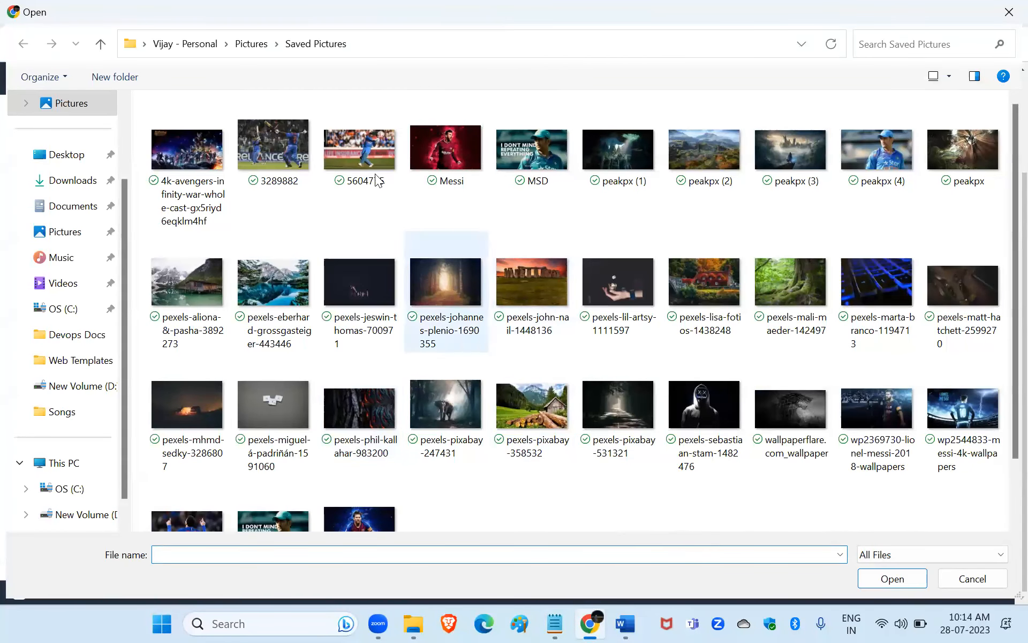
left_click(972, 578)
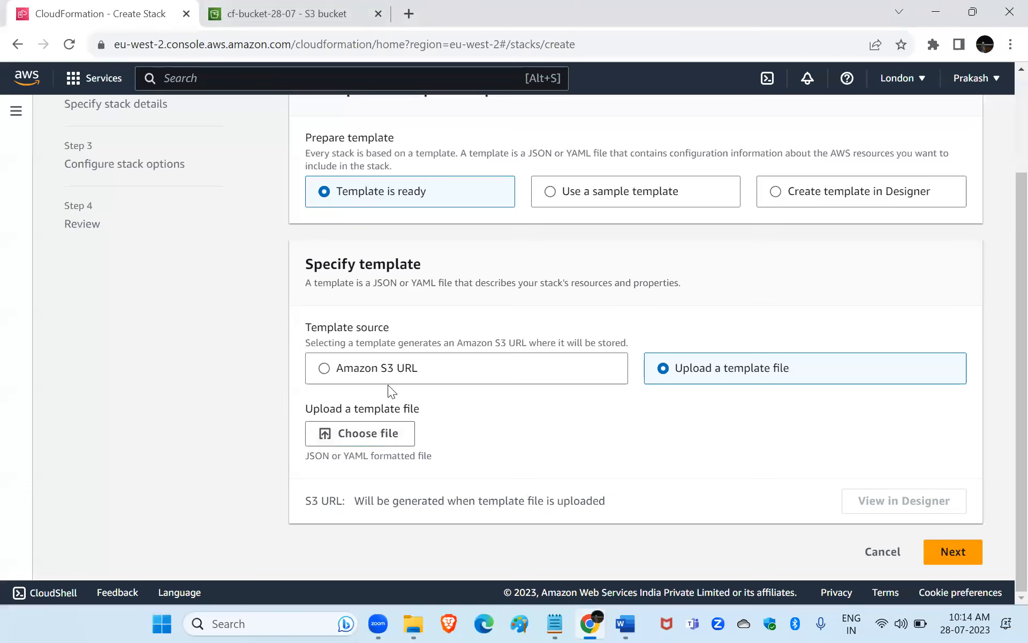
Choose to create the stack's template in Designer, open it there and set the template language to YAML.
scroll(388, 385, "up", 2)
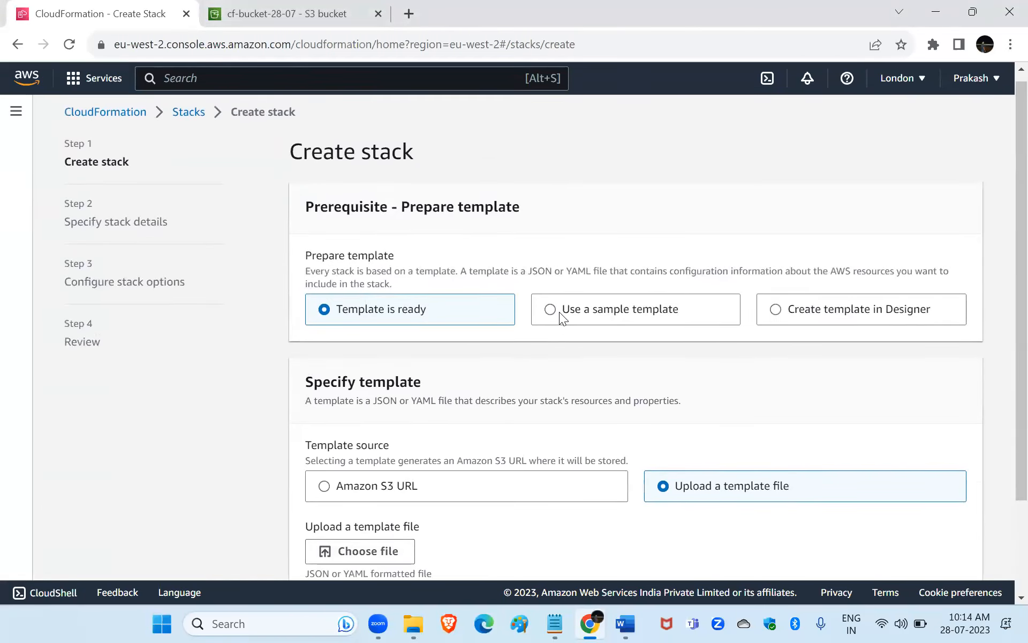
left_click(559, 312)
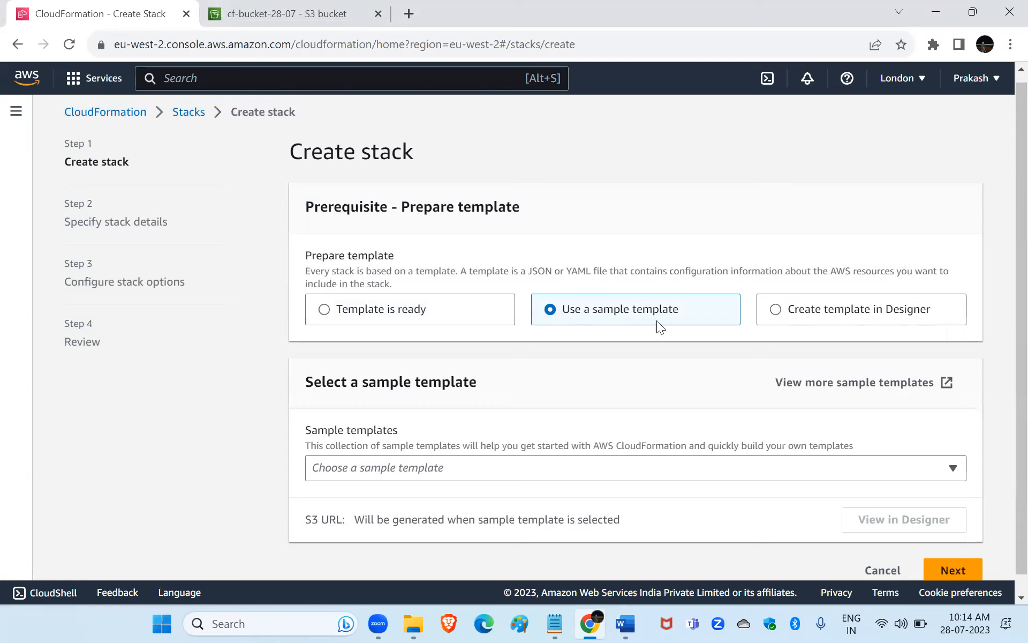
left_click(777, 311)
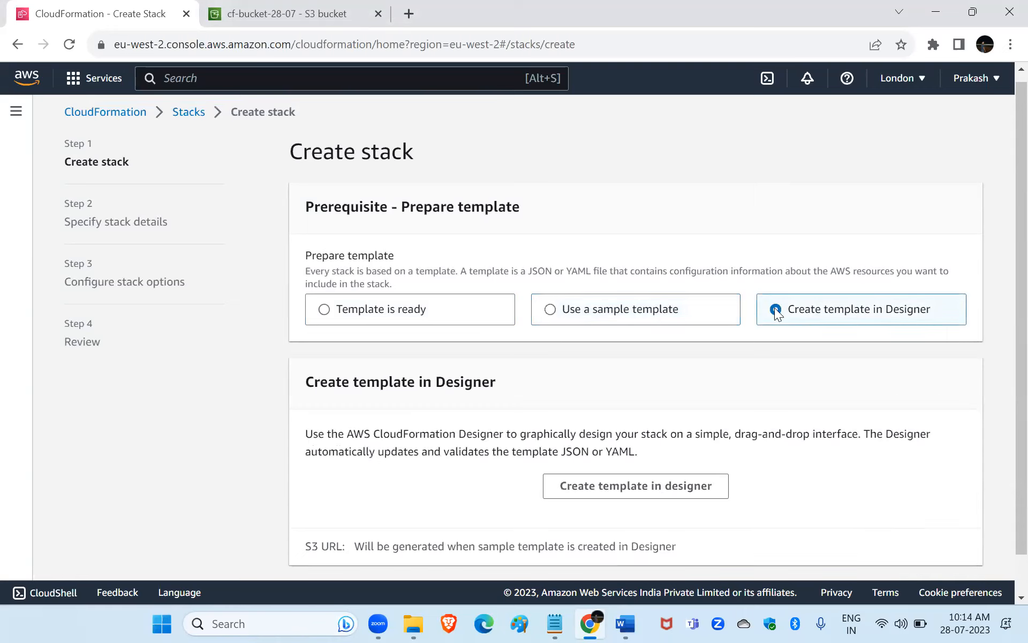
scroll(777, 313, "down", 1)
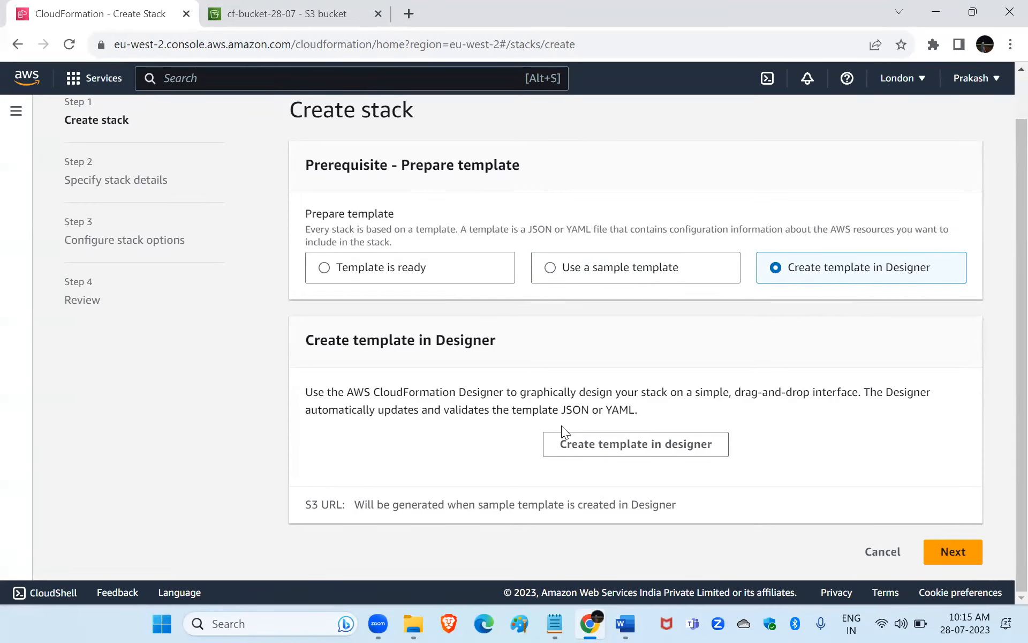
left_click(624, 446)
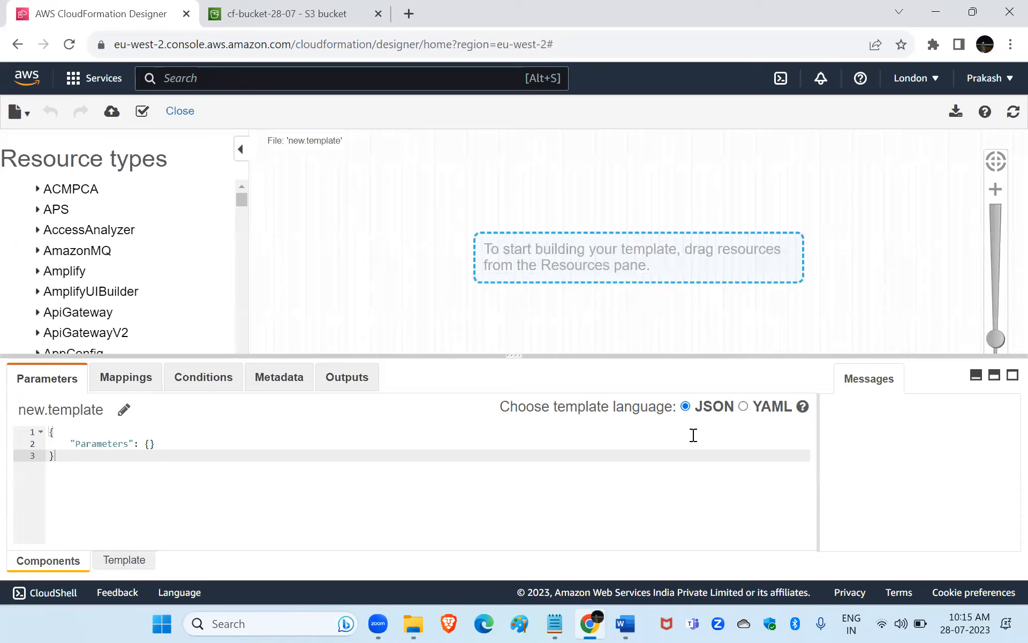
left_click(744, 407)
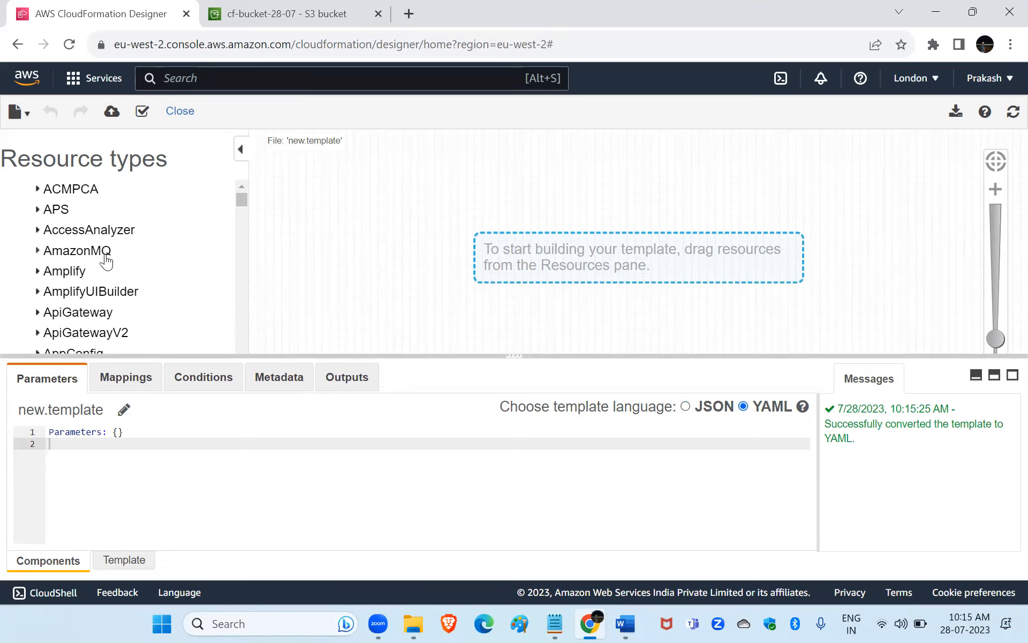
Add an Instance resource from the EC2 resource types to the template canvas.
scroll(106, 259, "down", 10)
scroll(106, 260, "down", 15)
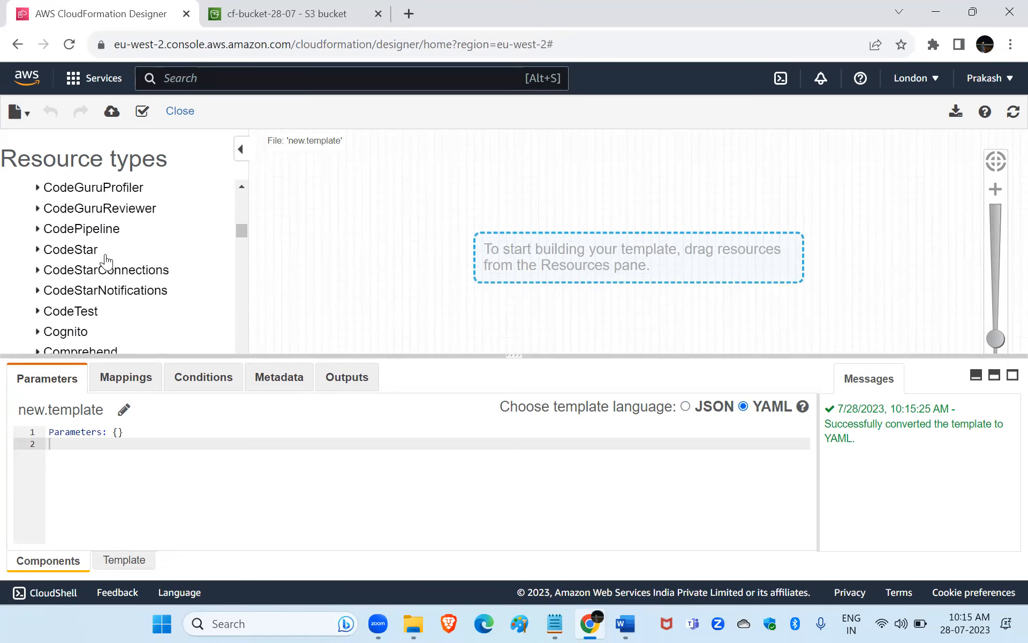
scroll(104, 260, "down", 2)
scroll(105, 259, "up", 3)
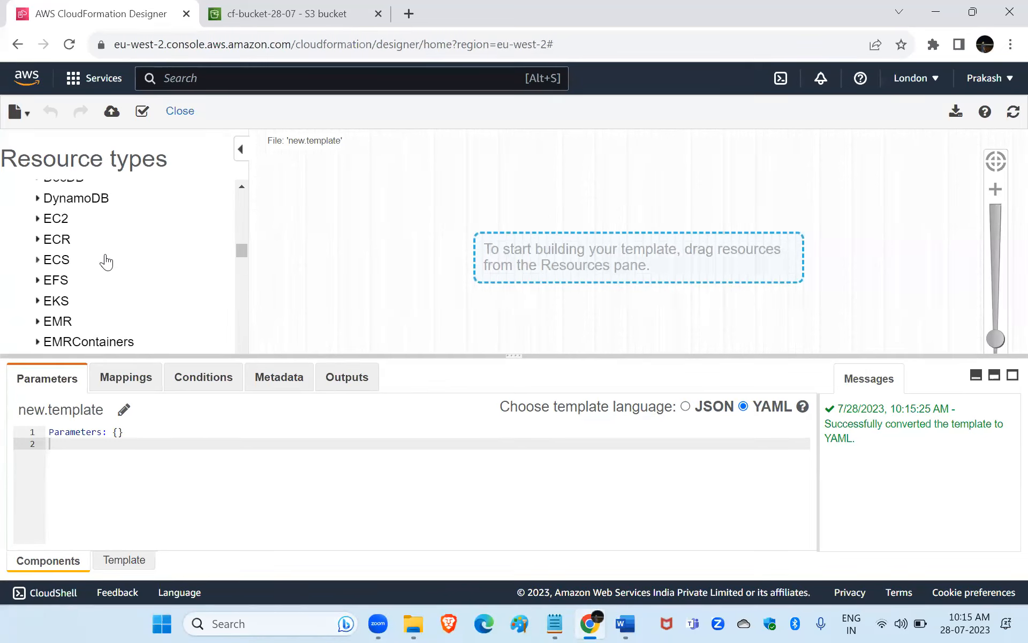
left_click(47, 221)
scroll(106, 252, "down", 1)
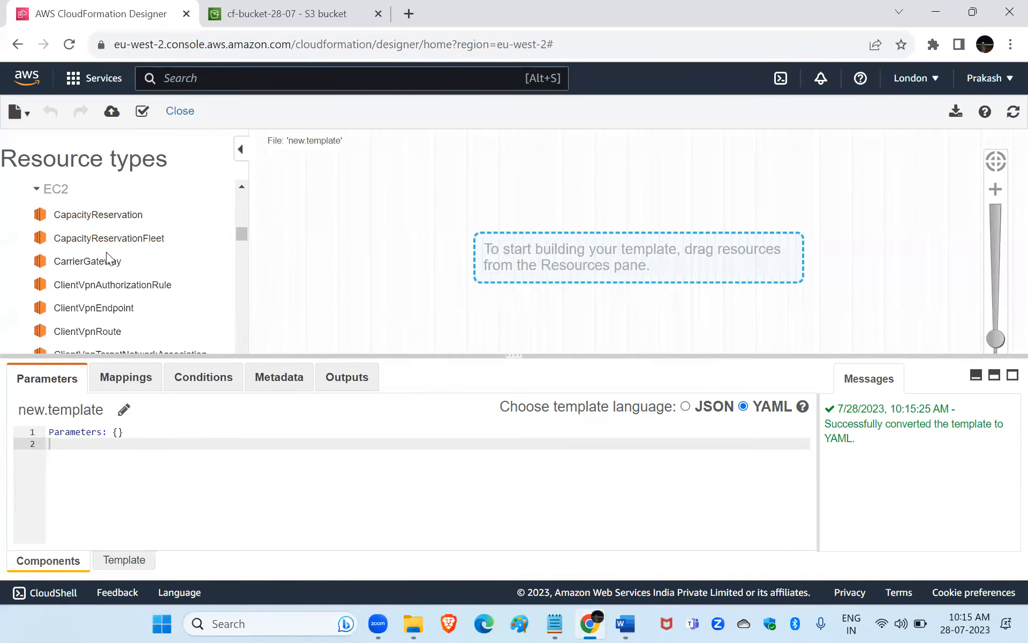
scroll(142, 304, "down", 3)
scroll(142, 305, "down", 2)
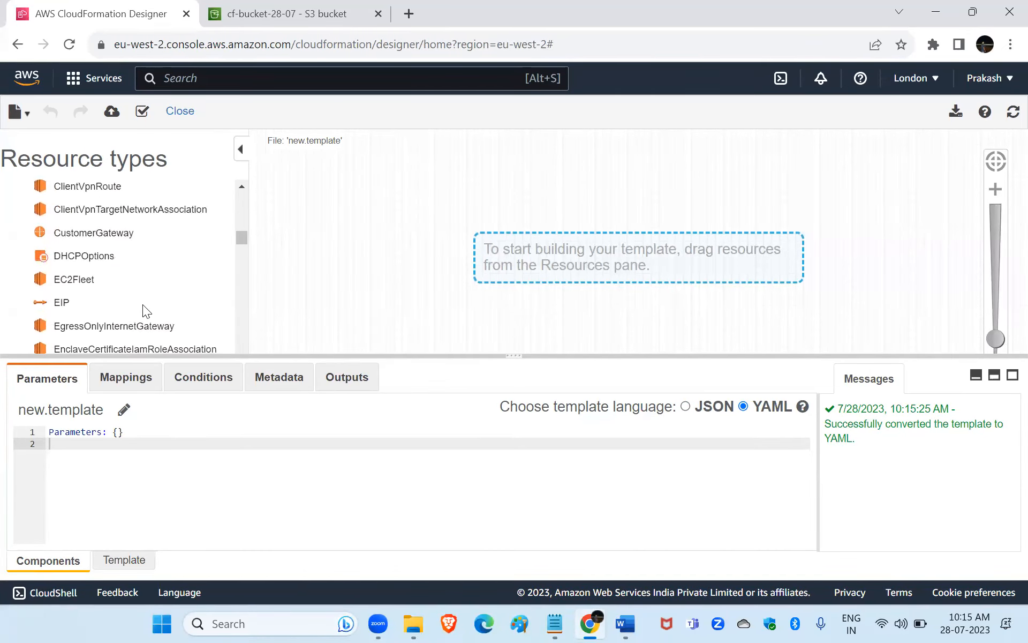
scroll(142, 304, "down", 3)
scroll(142, 304, "down", 7)
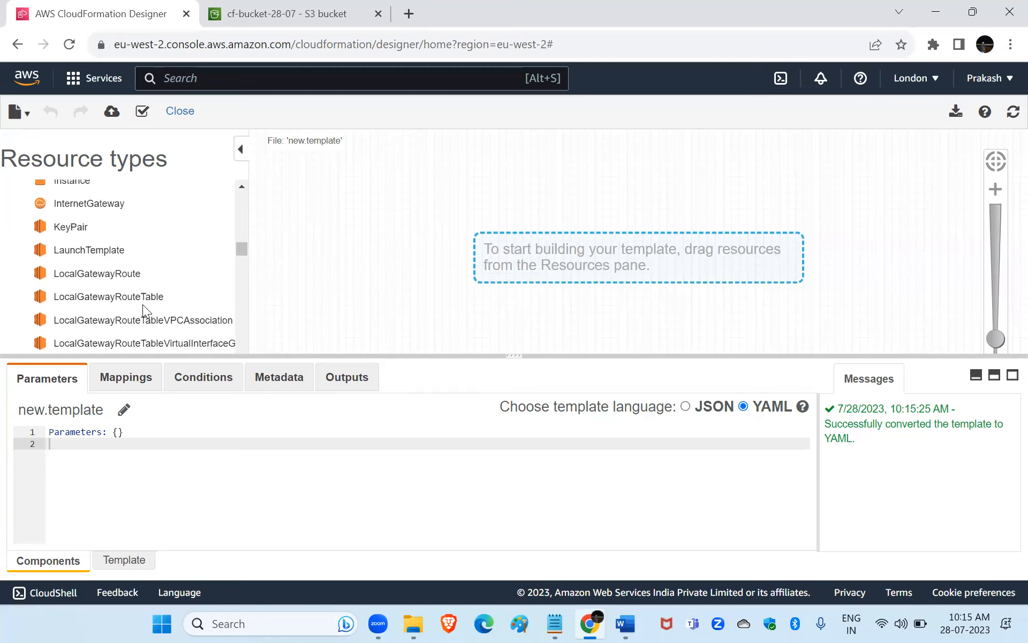
scroll(142, 304, "down", 6)
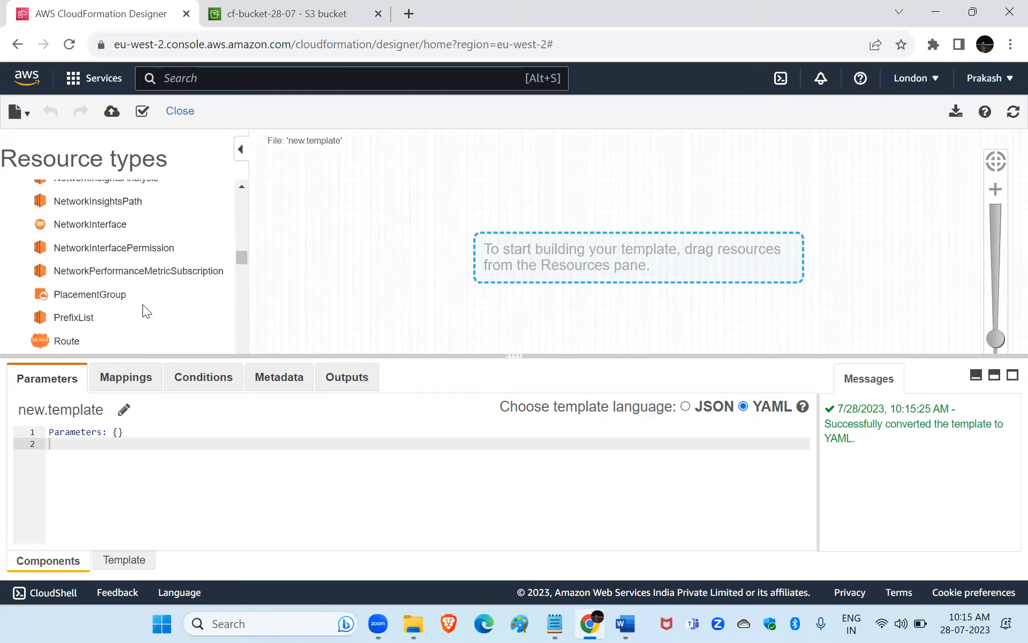
scroll(143, 305, "up", 8)
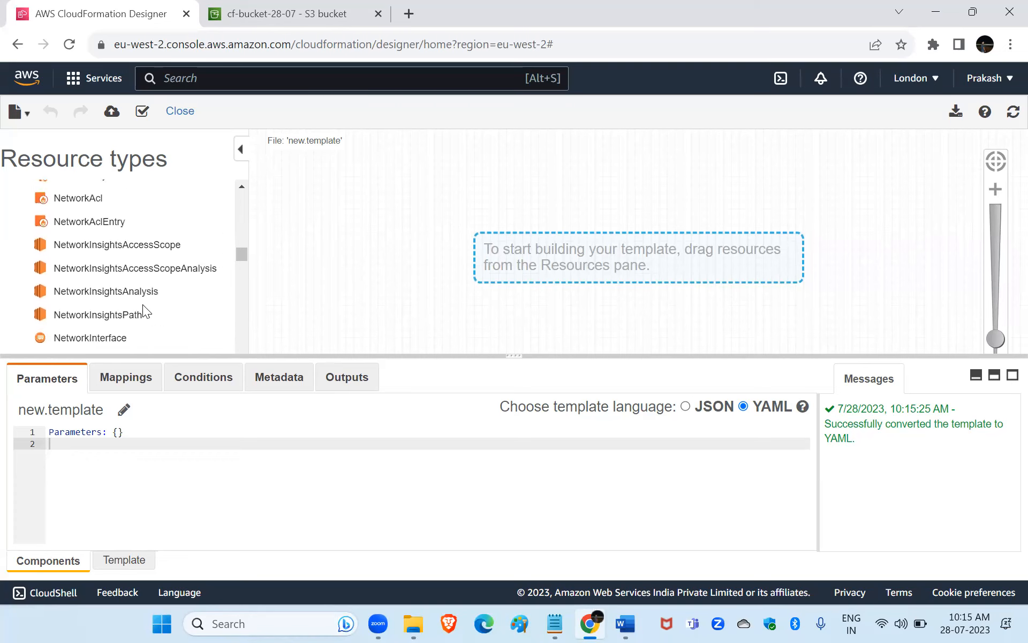
scroll(142, 304, "up", 3)
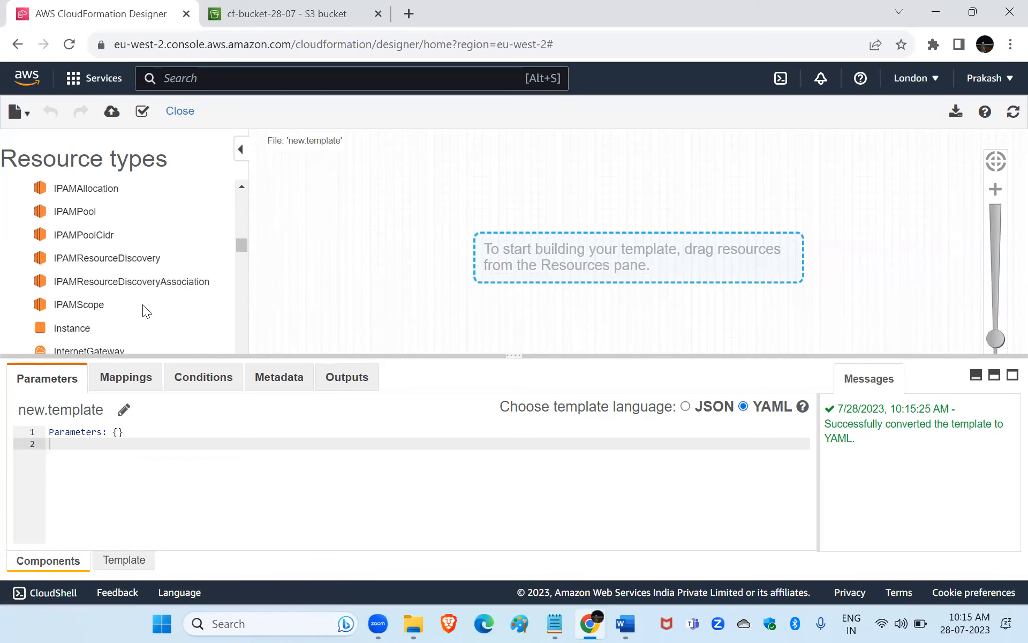
left_click_drag(69, 328, 646, 187)
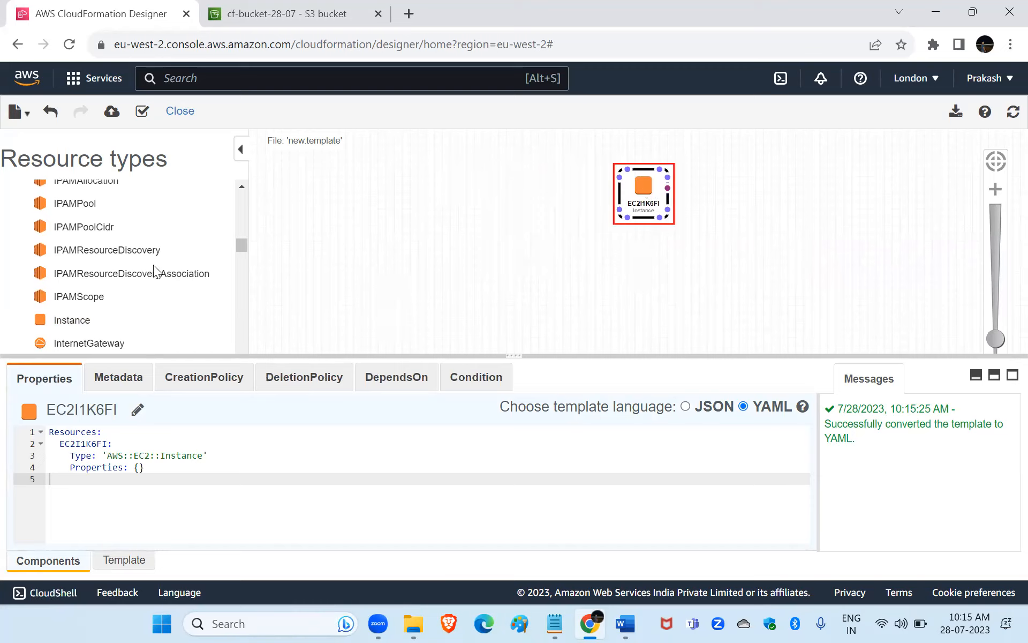
Add an EC2 KeyPair resource connected to the instance and place a SecurityGroup resource beside it on the canvas.
scroll(154, 265, "down", 3)
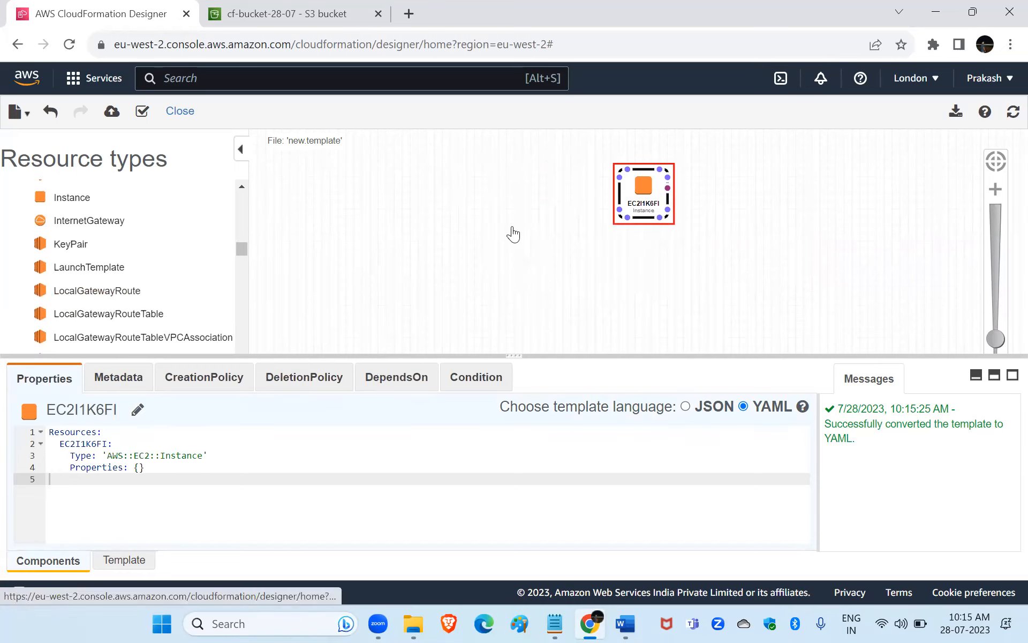
left_click_drag(553, 231, 622, 183)
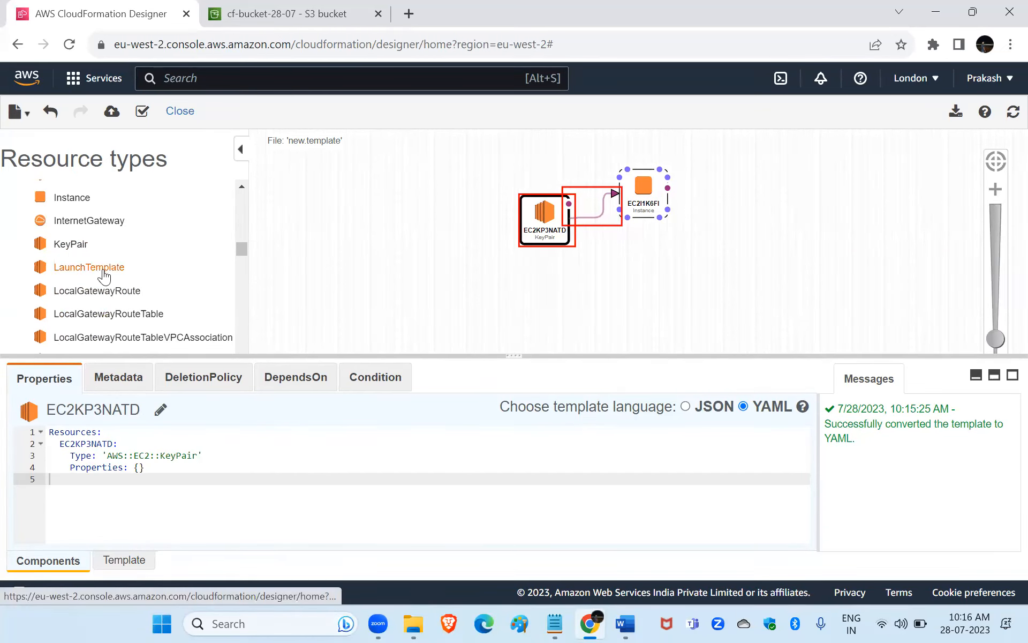
scroll(103, 269, "down", 3)
scroll(103, 268, "down", 2)
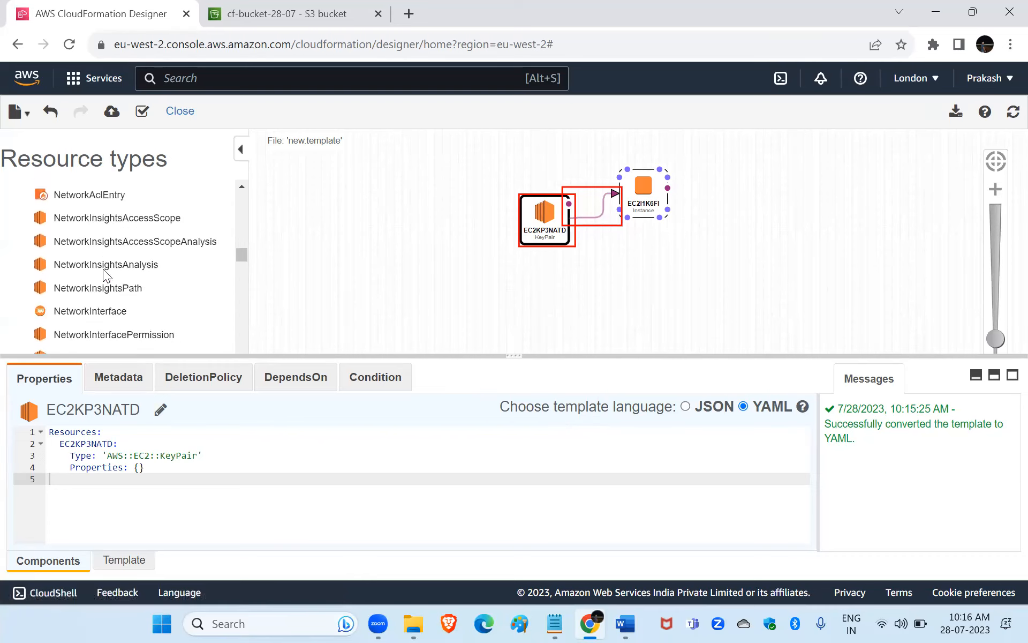
scroll(103, 276, "down", 4)
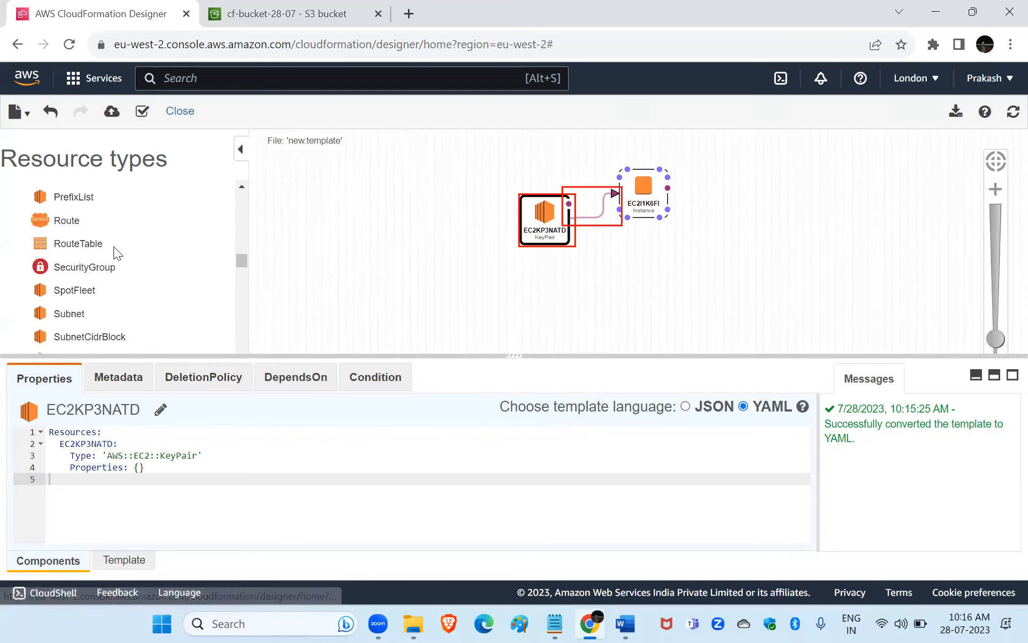
left_click_drag(91, 273, 617, 188)
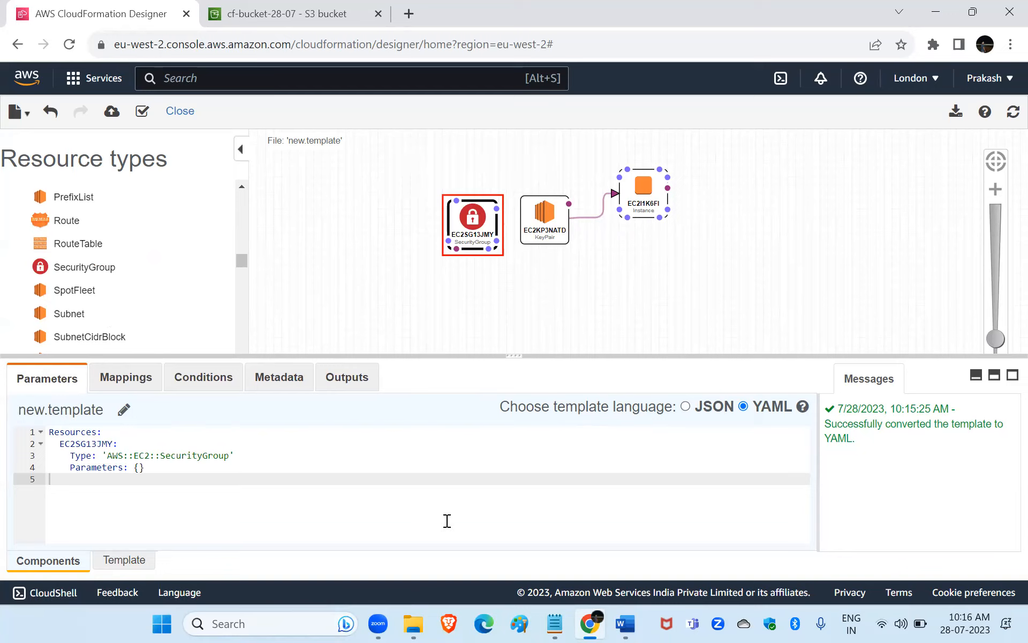
Convert the template language to JSON and select the key pair and instance resources on the canvas.
left_click(685, 407)
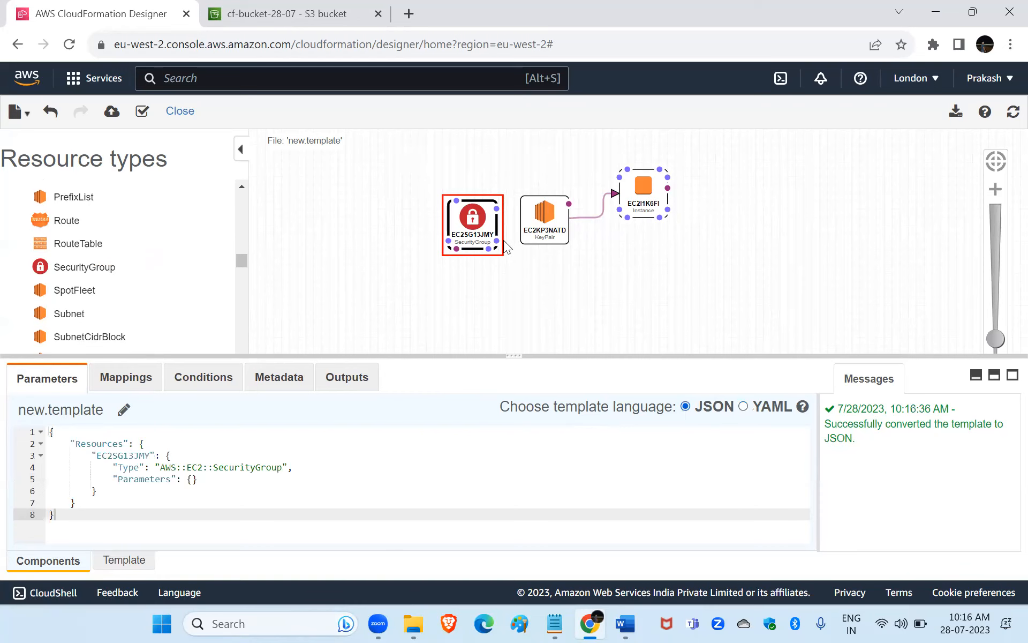
left_click(549, 219)
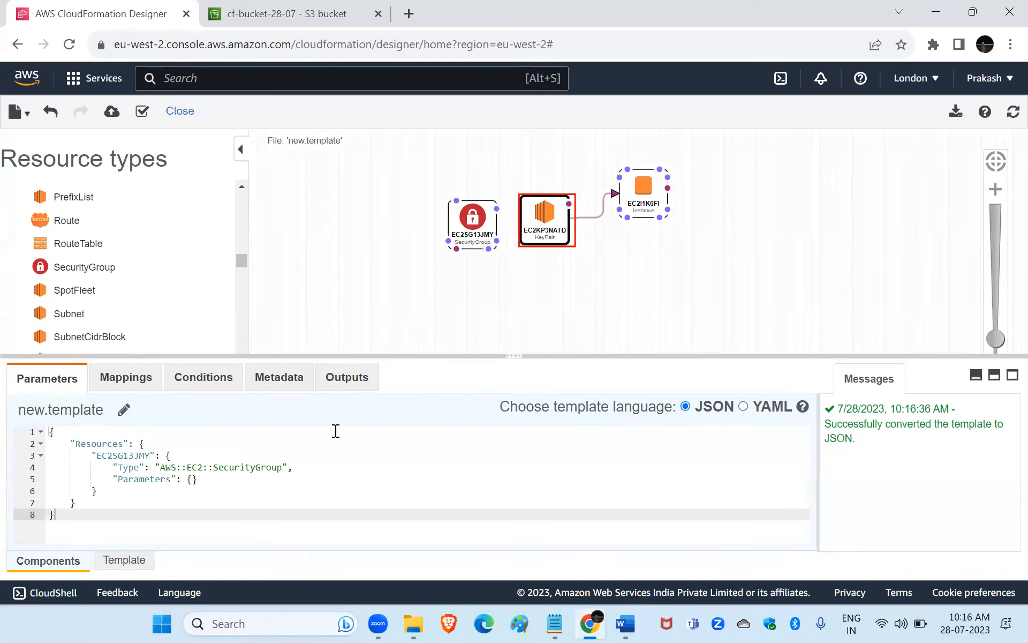
left_click_drag(541, 216, 544, 213)
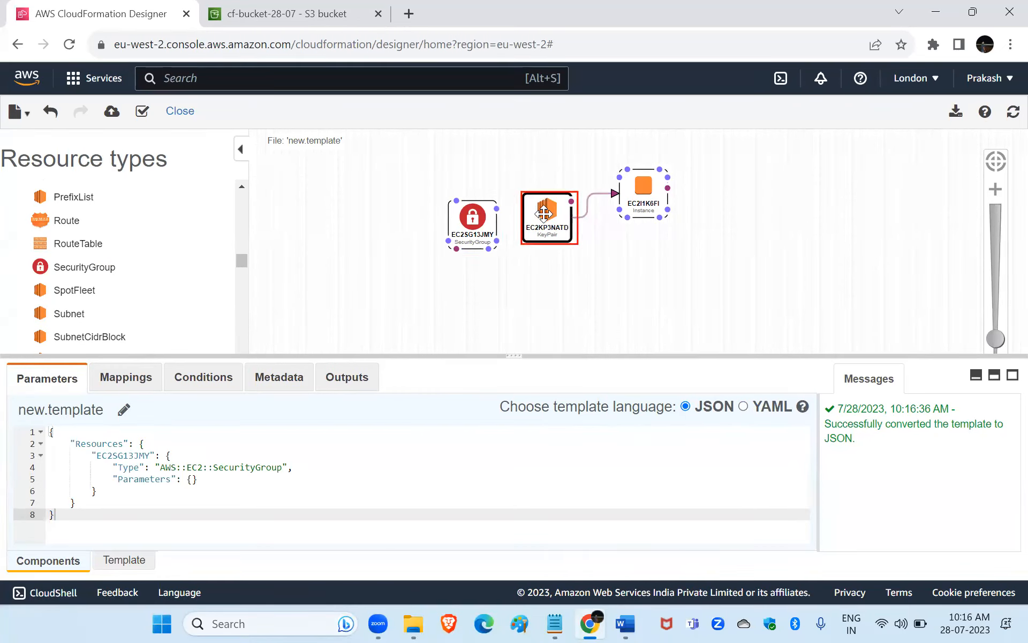
left_click(632, 194)
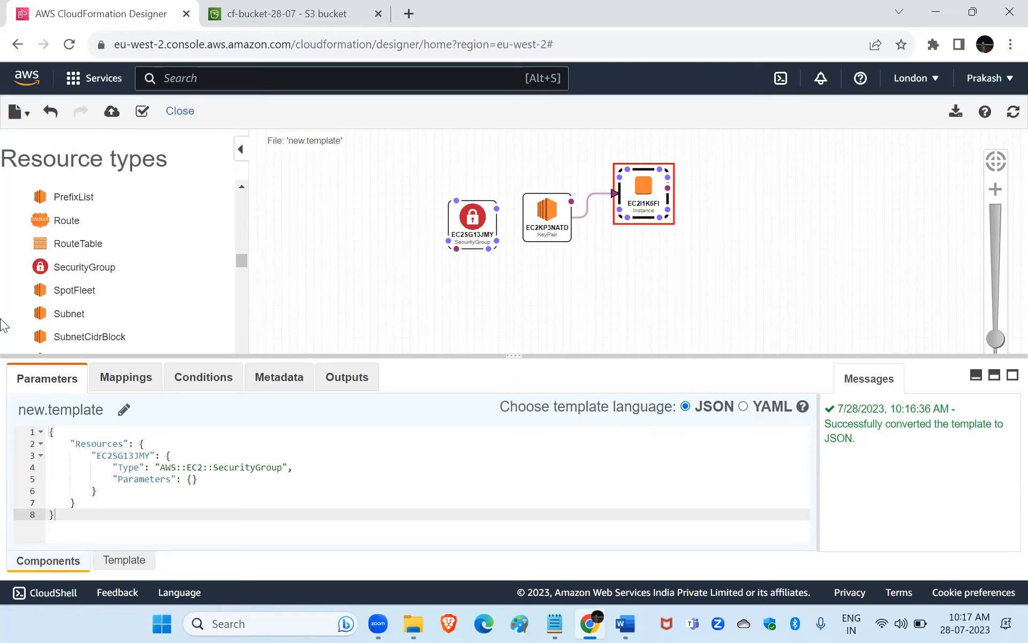
Leave Designer without saving the template and choose the Simple WordPress blog sample template for the stack.
left_click(18, 46)
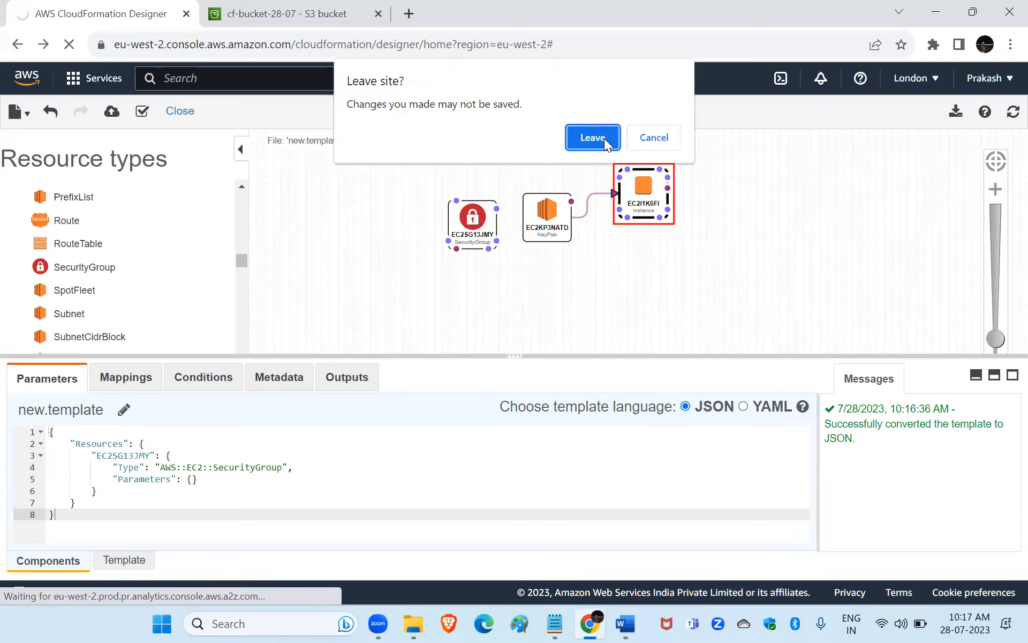
left_click(592, 138)
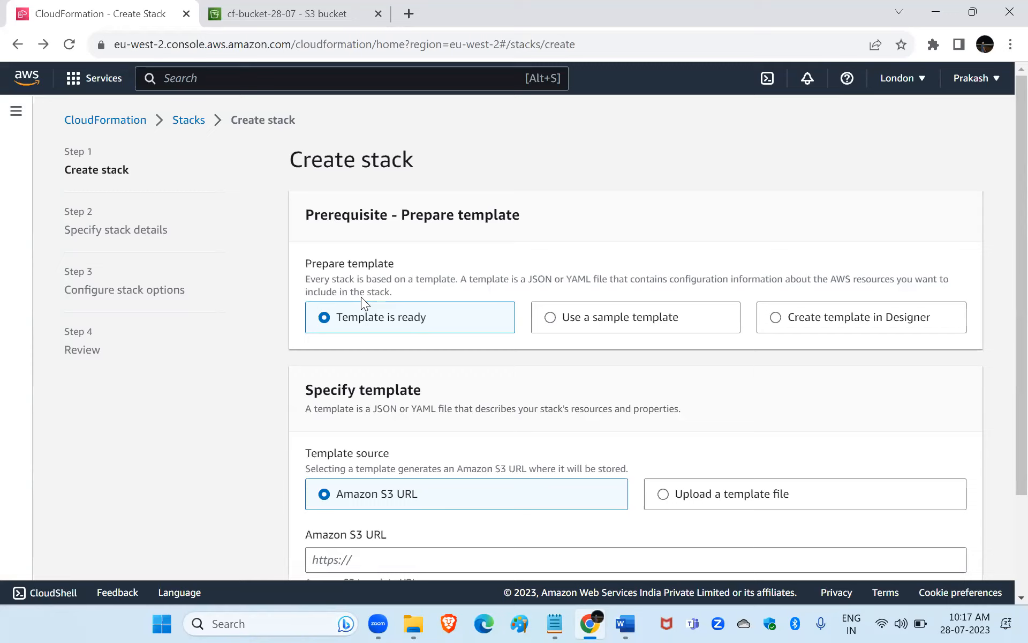
left_click(551, 317)
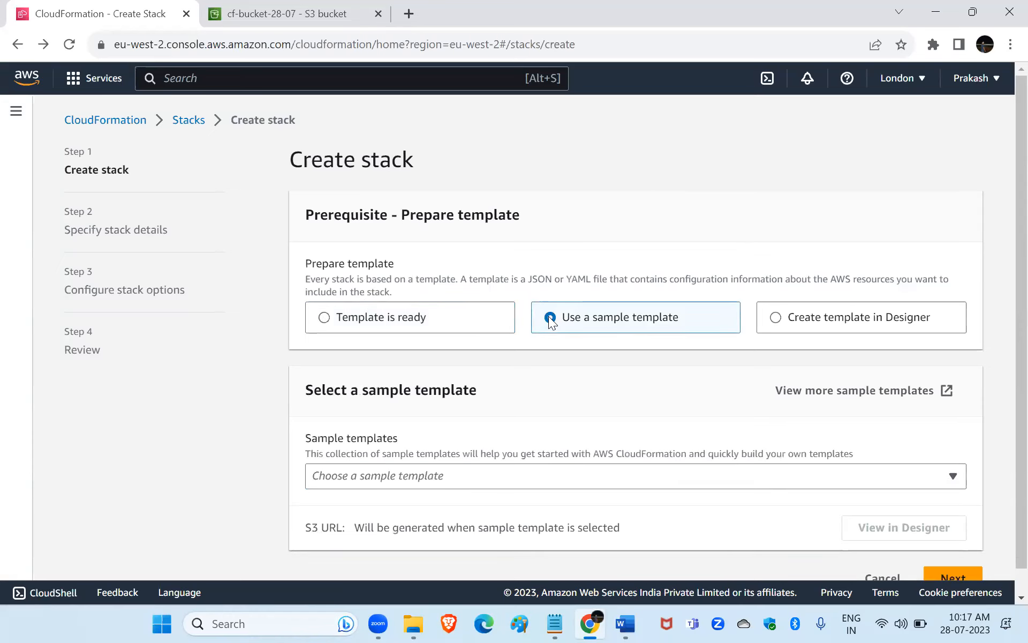
scroll(514, 470, "down", 1)
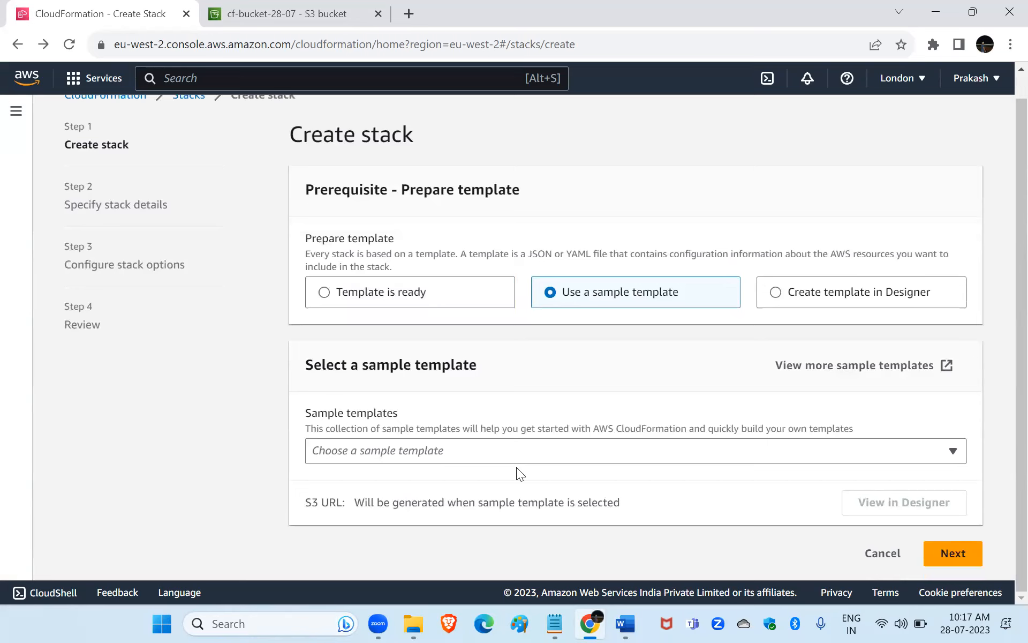
left_click(454, 448)
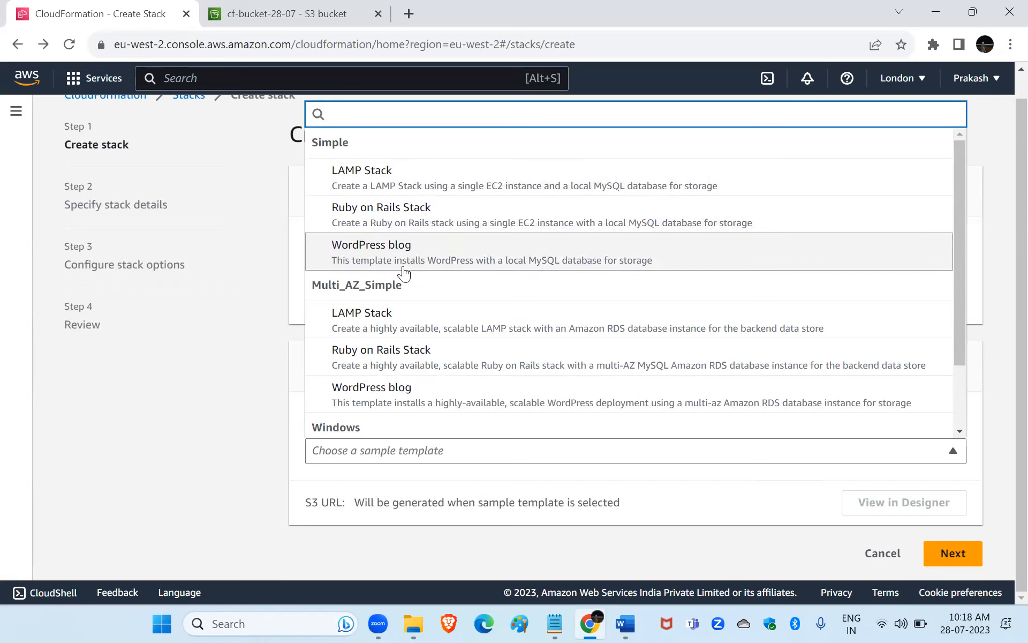
left_click(377, 244)
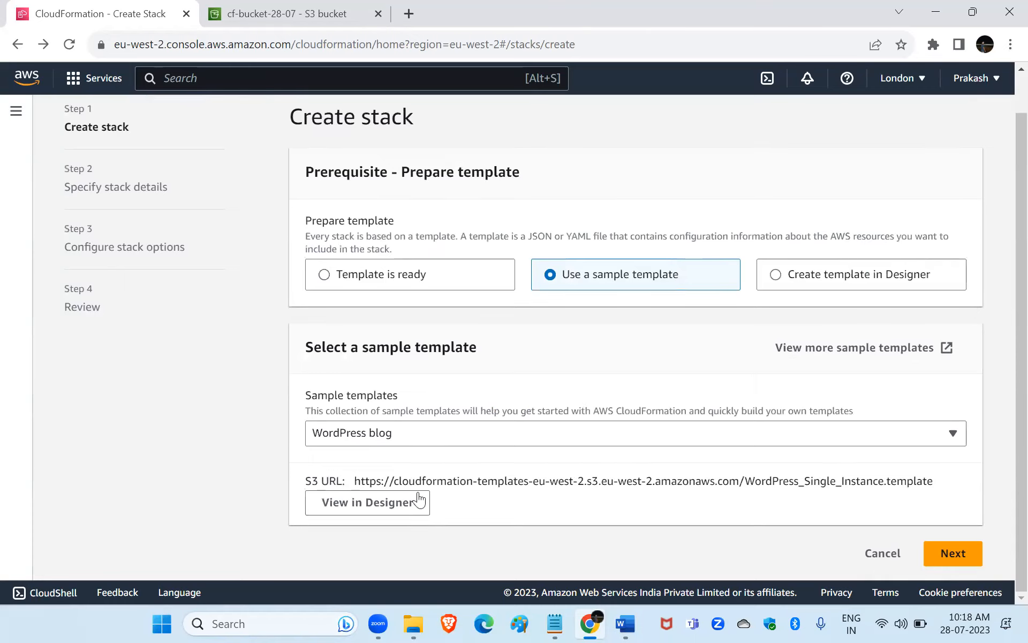
View the WordPress blog sample template in Designer and copy its entire JSON code.
left_click(369, 503)
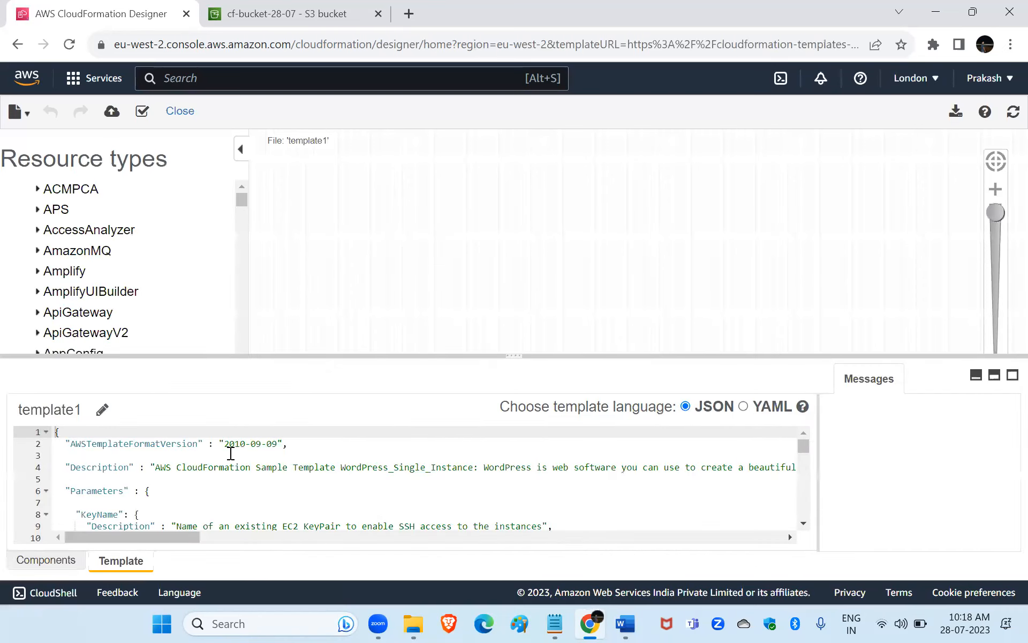
scroll(239, 463, "down", 20)
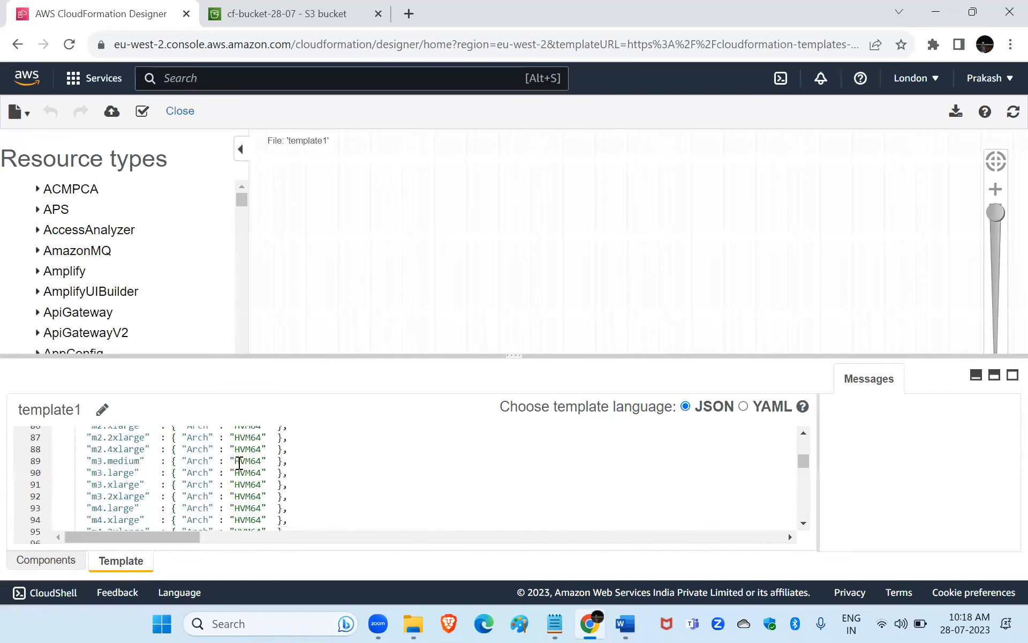
scroll(239, 462, "down", 8)
key("ctrl+a")
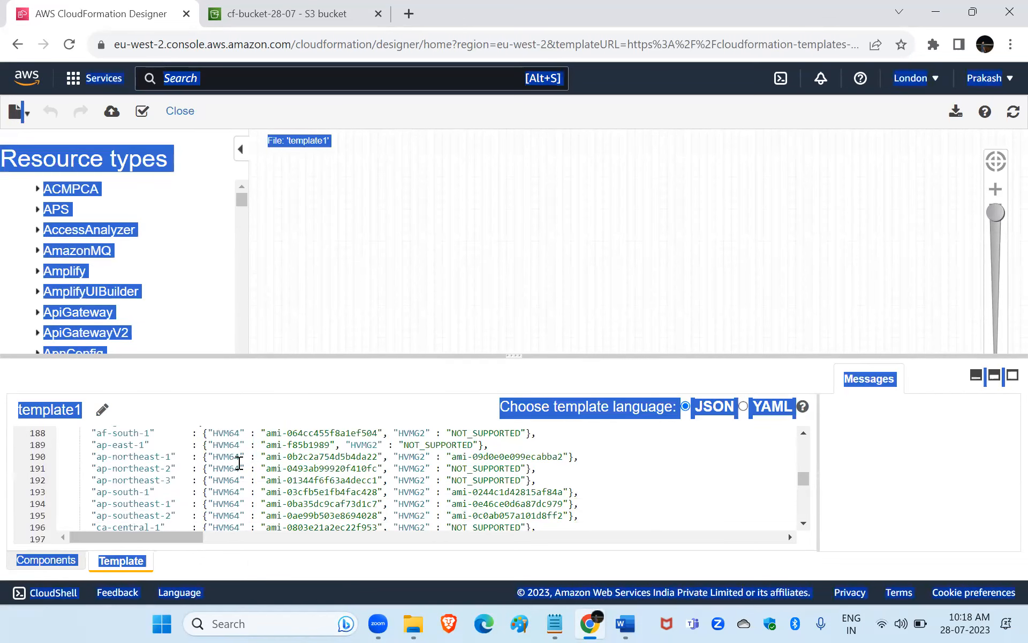
left_click(695, 475)
key("ctrl+a")
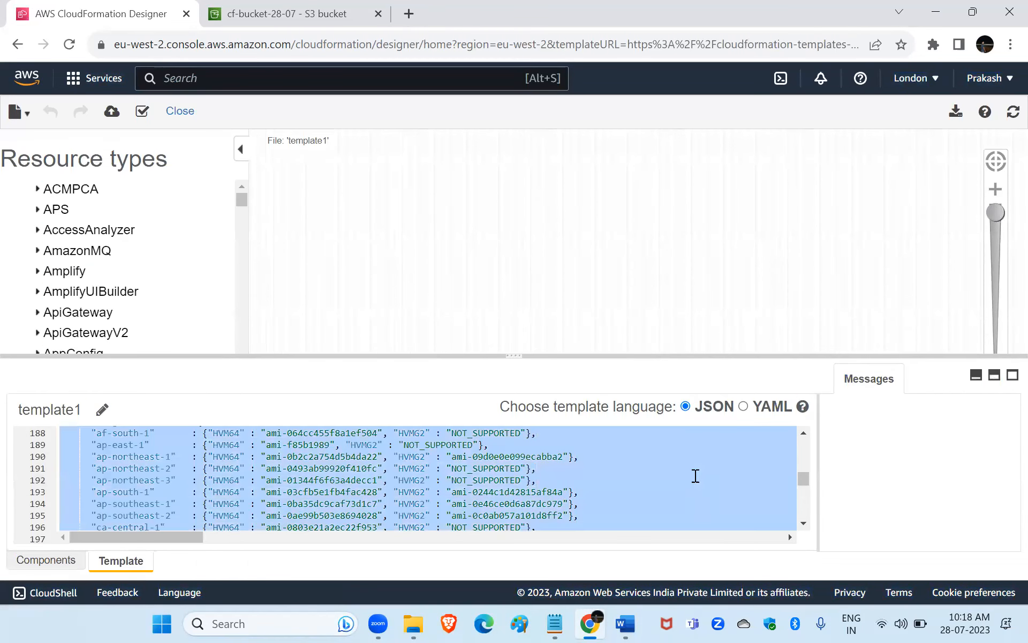
Switch to VS Code, create a new text file and paste the copied template code into it.
left_click(164, 619)
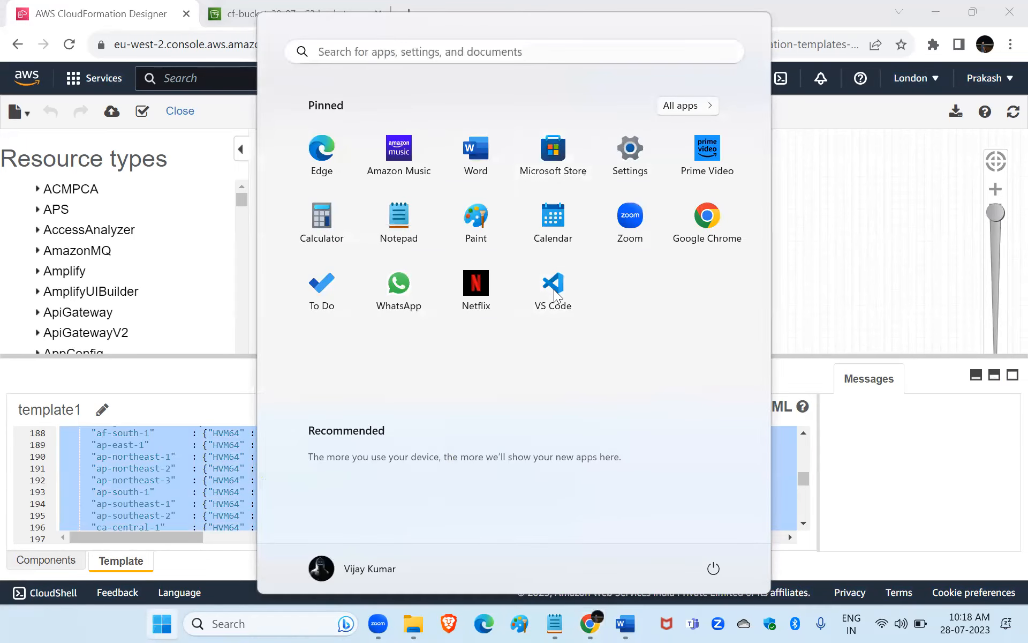
left_click(573, 298)
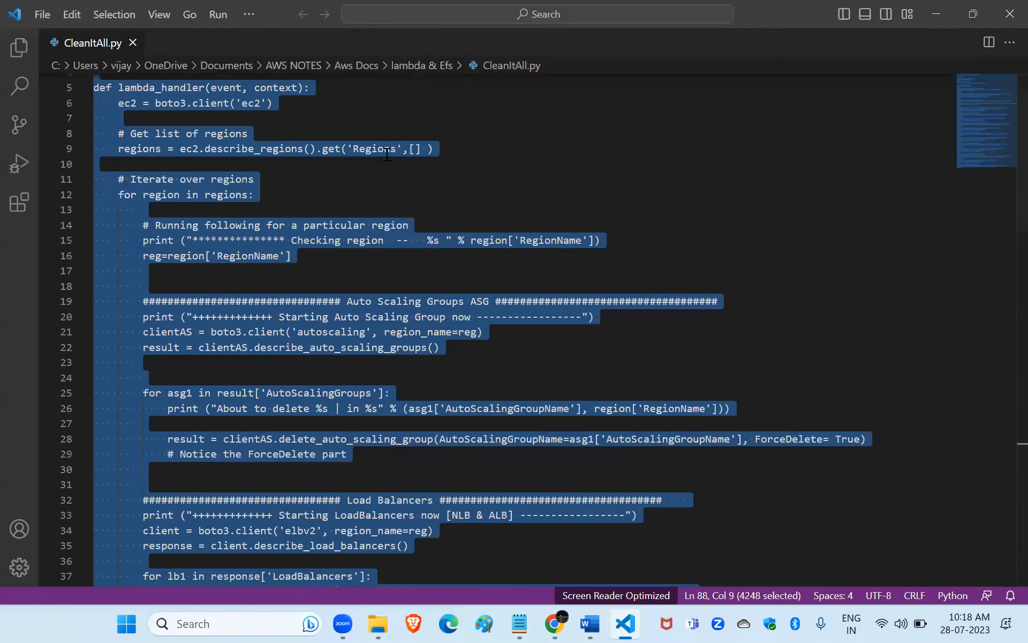
left_click(40, 14)
left_click(76, 43)
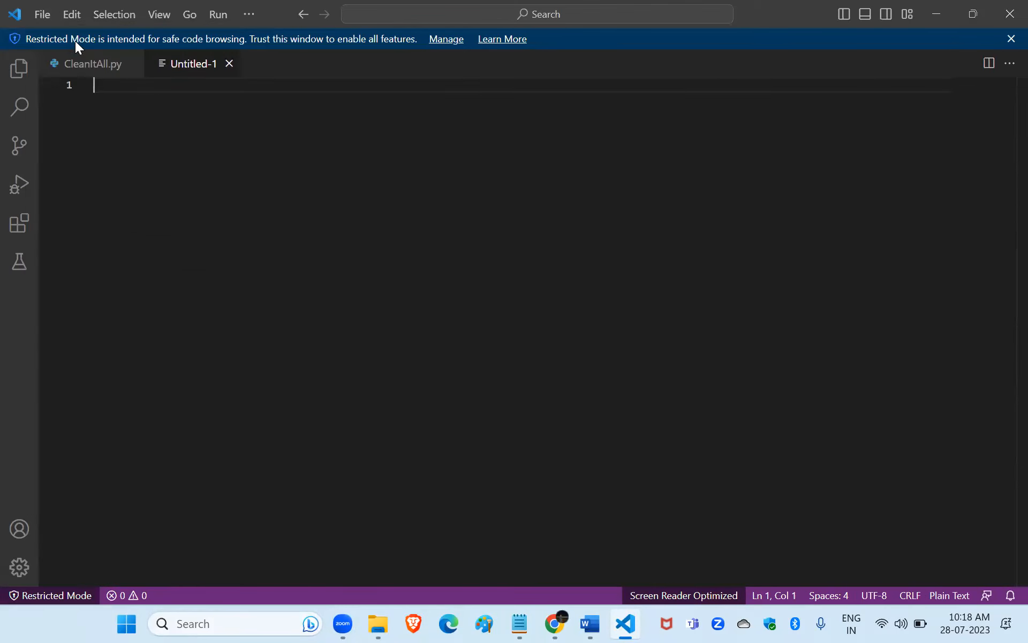
key("ctrl+v")
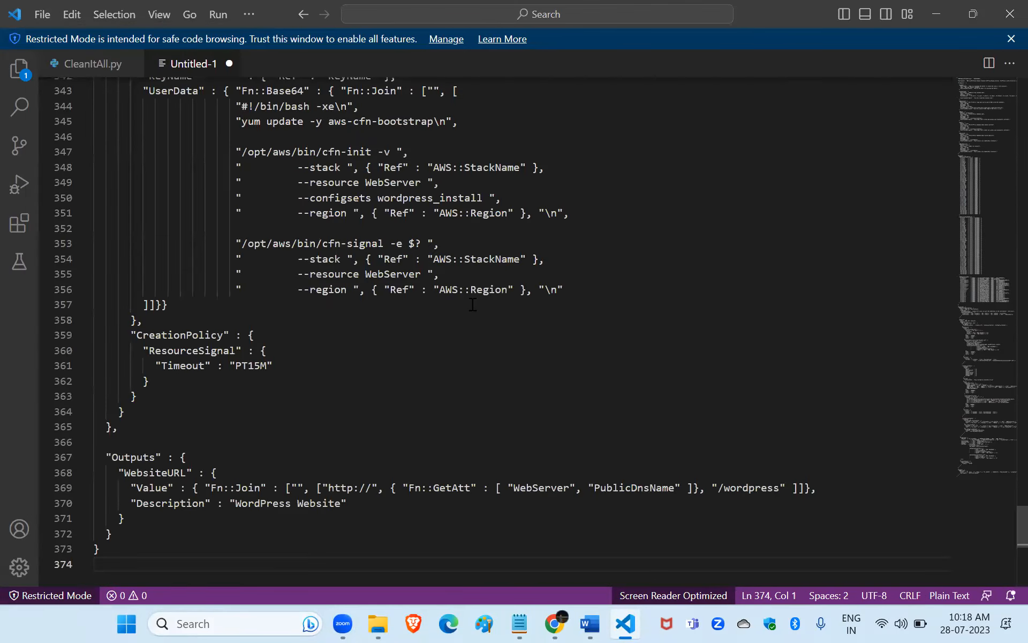
Examine the pasted template's Outputs, Resources, Parameters and Mappings sections, including the AWSRegionArch2AMI entries.
scroll(472, 304, "down", 2)
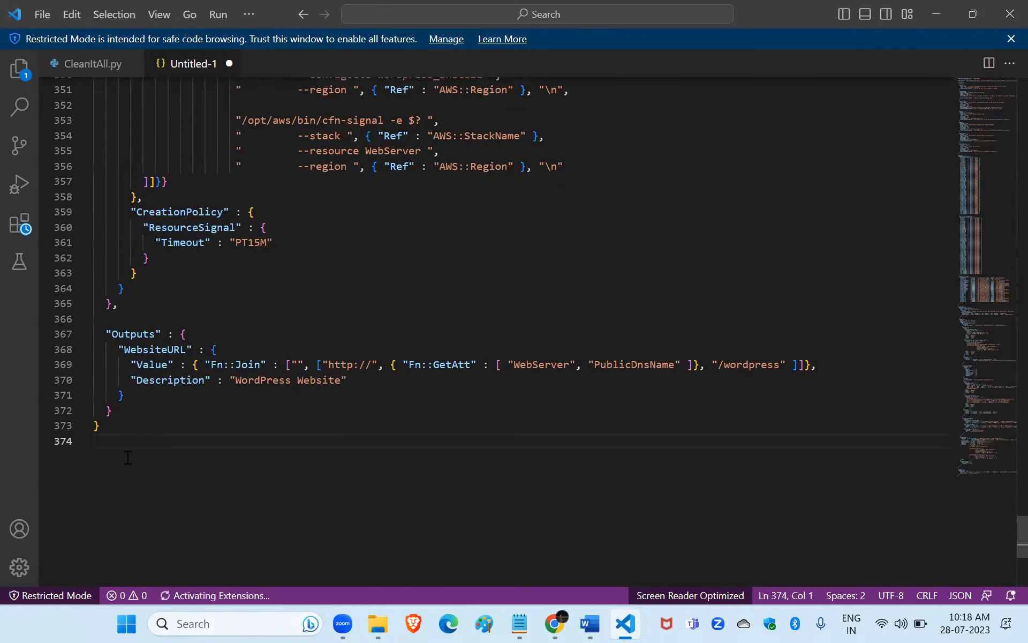
scroll(128, 457, "up", 5)
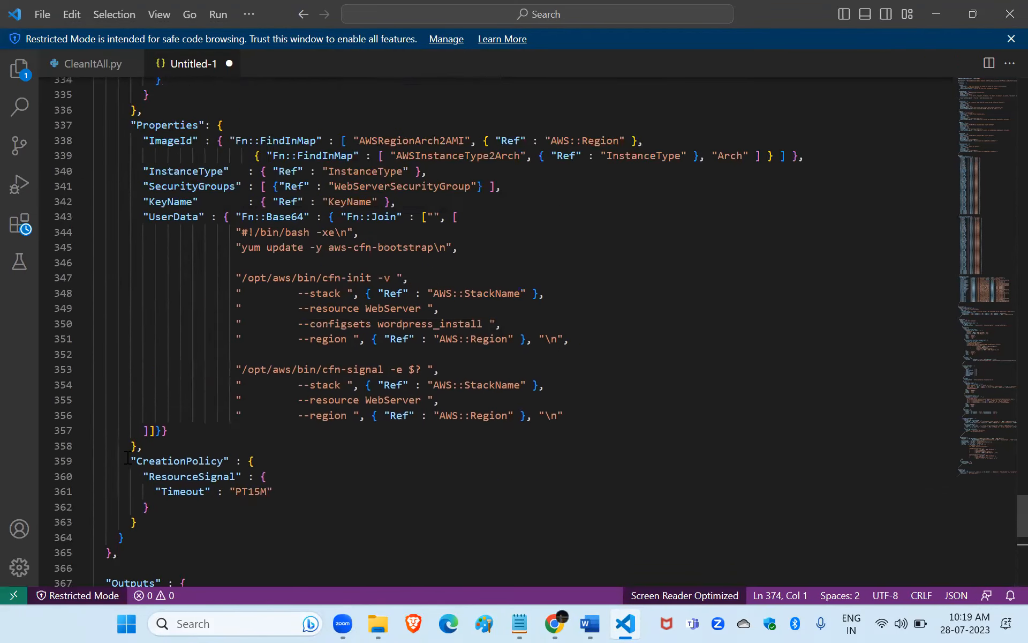
scroll(128, 457, "up", 20)
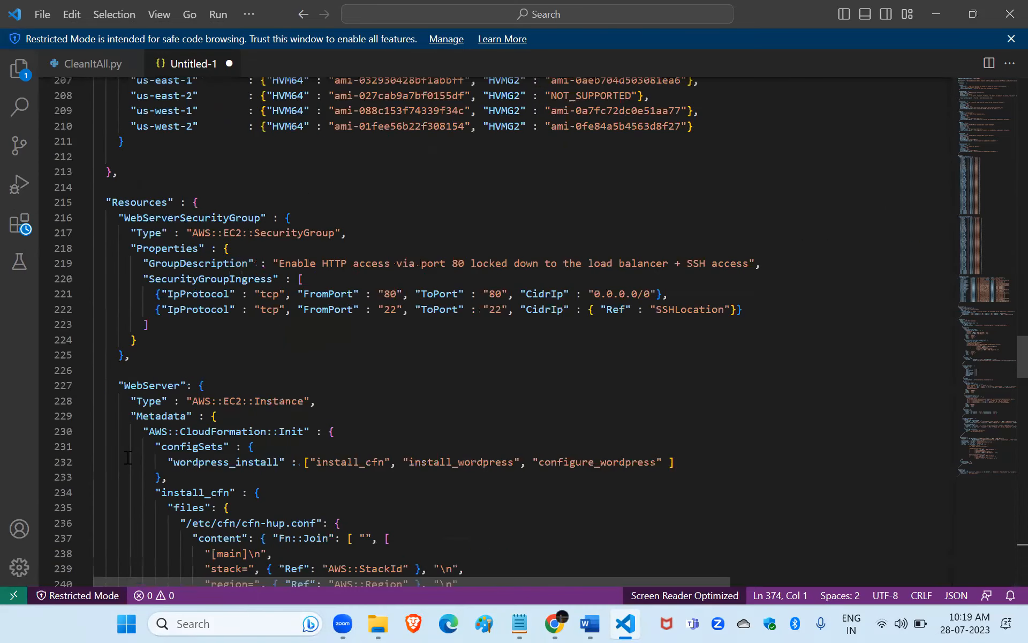
scroll(128, 458, "up", 20)
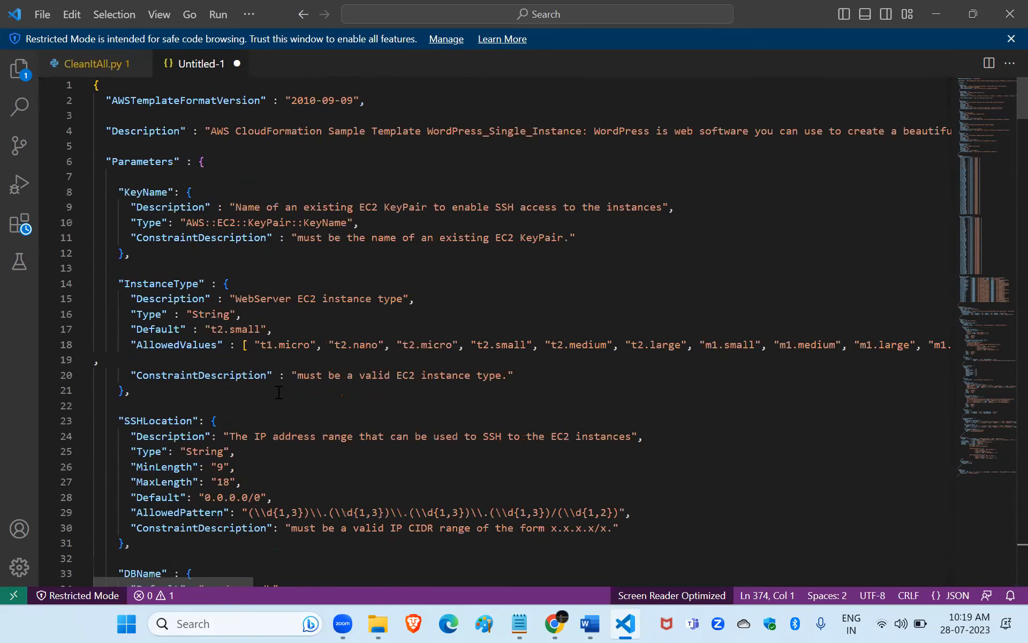
scroll(278, 392, "down", 10)
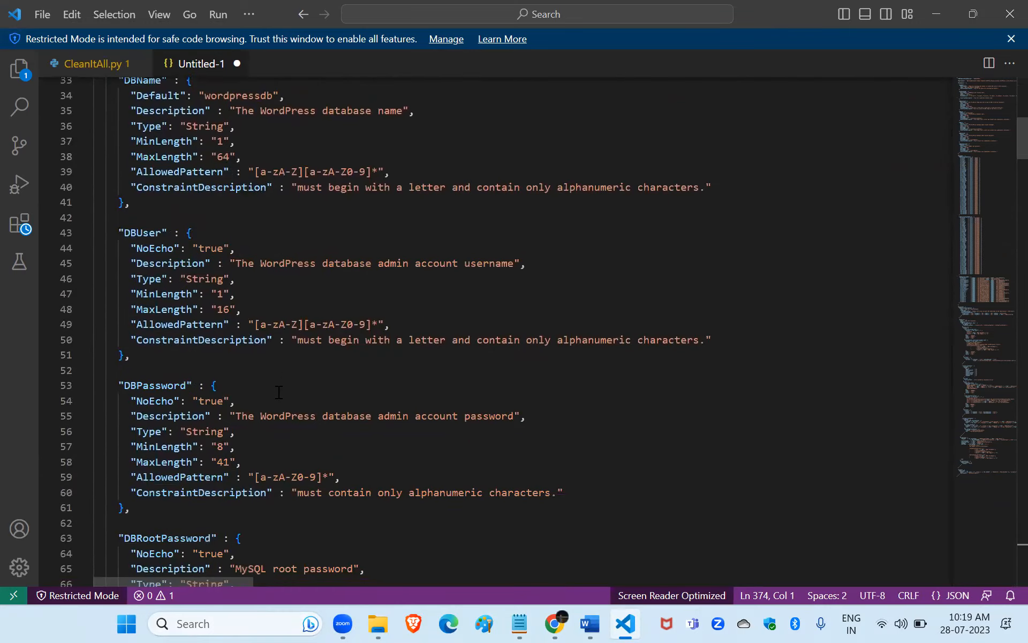
scroll(278, 392, "down", 15)
scroll(193, 281, "up", 3)
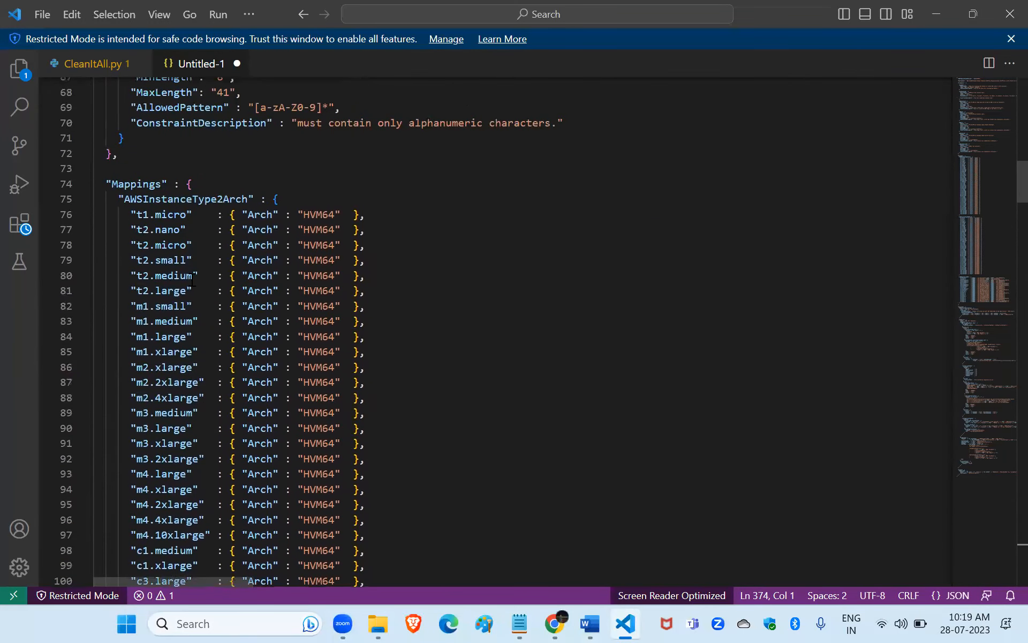
scroll(220, 252, "down", 14)
scroll(228, 300, "down", 14)
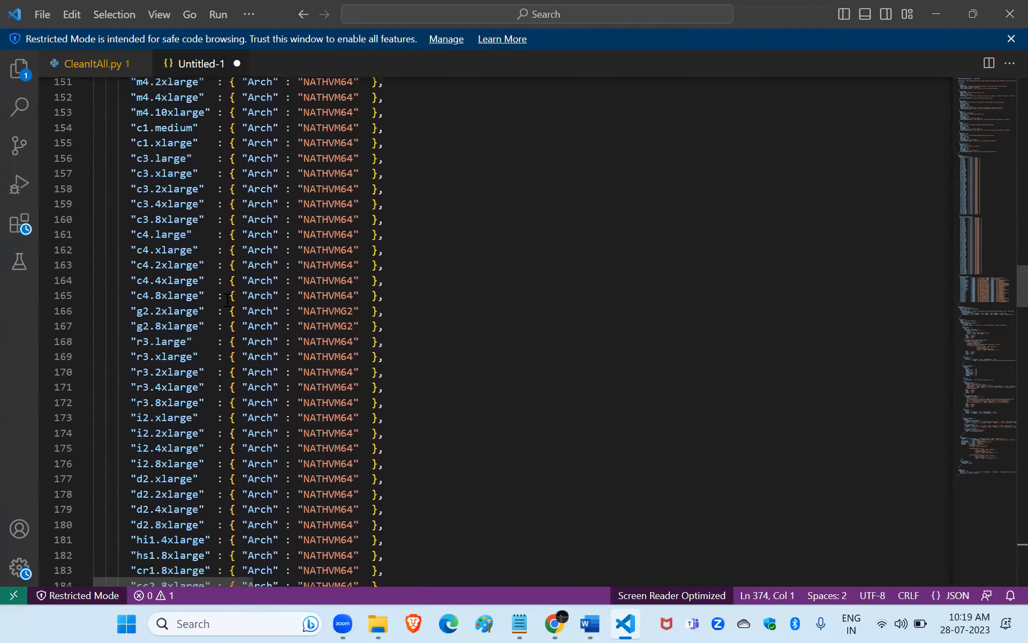
scroll(228, 300, "down", 12)
scroll(228, 300, "up", 1)
left_click(215, 280)
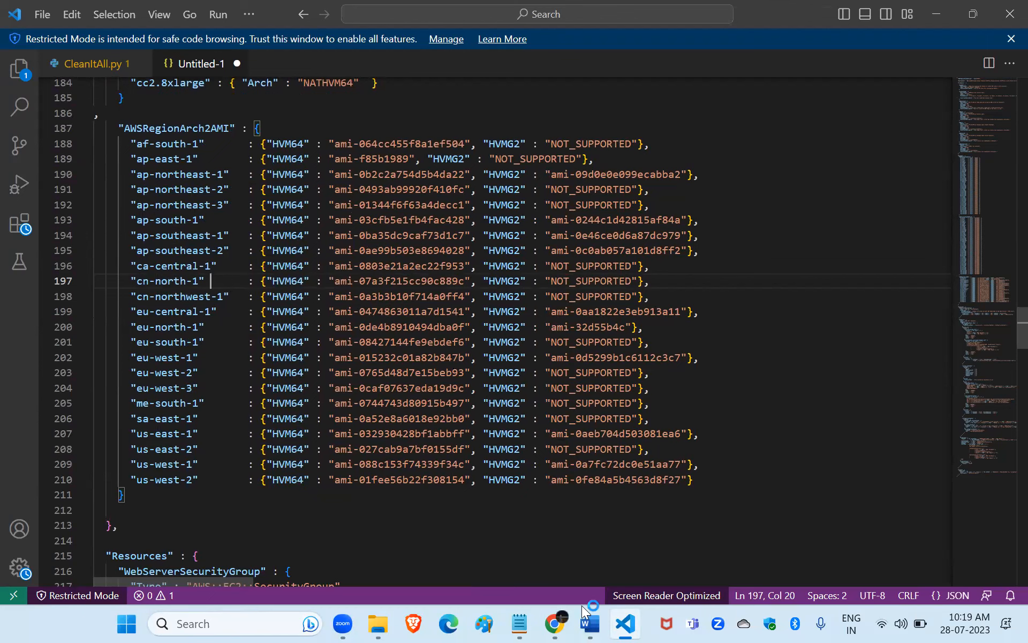
Switch to Chrome and leave Designer without saving to return to the Create stack page.
left_click(555, 623)
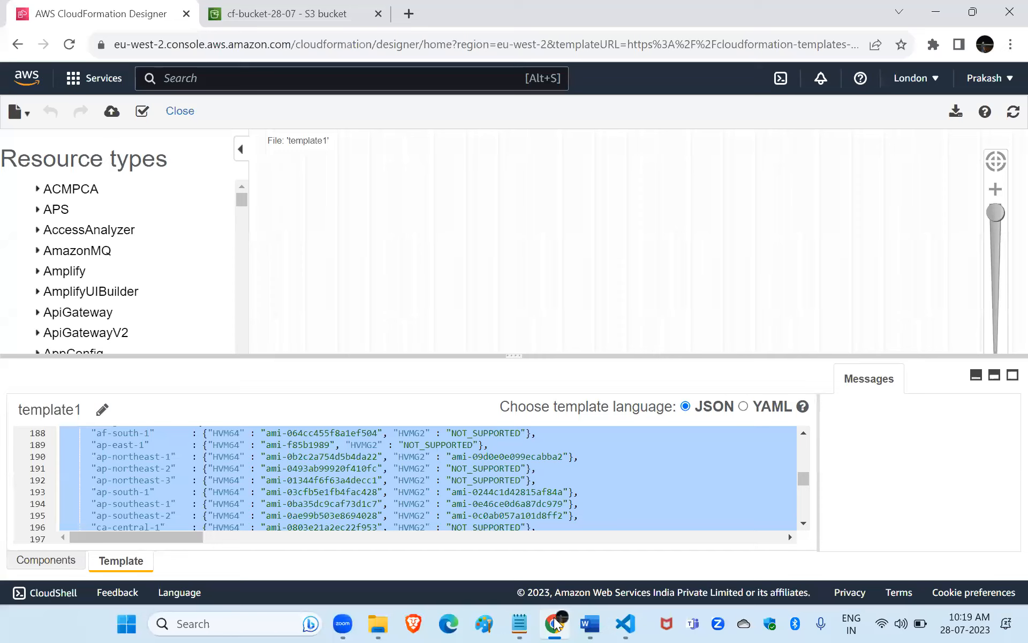
left_click(18, 45)
left_click(588, 138)
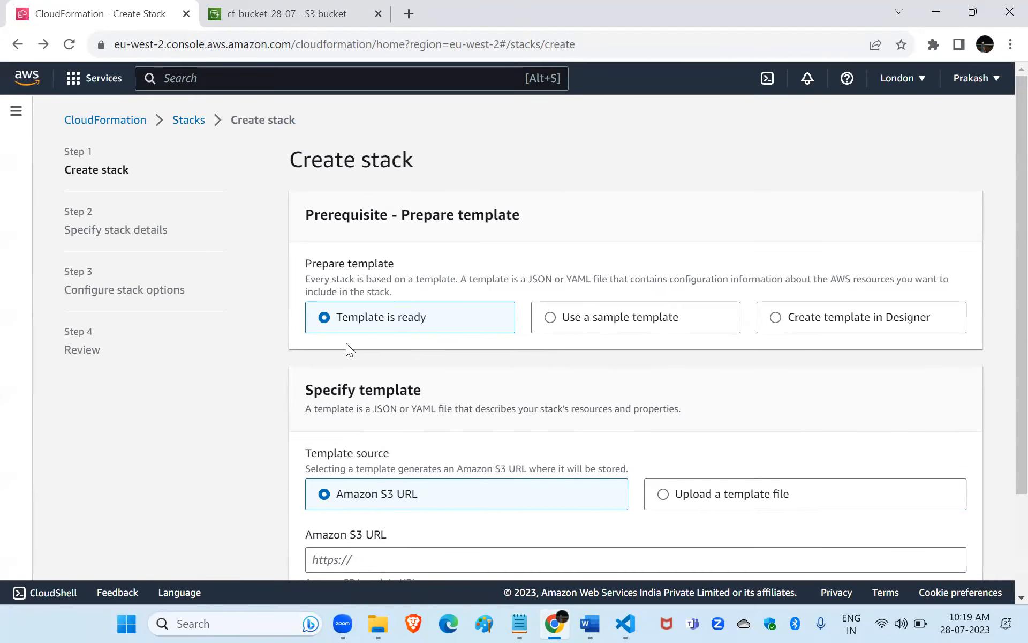
Try Upload a template file as the template source and return to the Amazon S3 URL option.
scroll(348, 349, "down", 3)
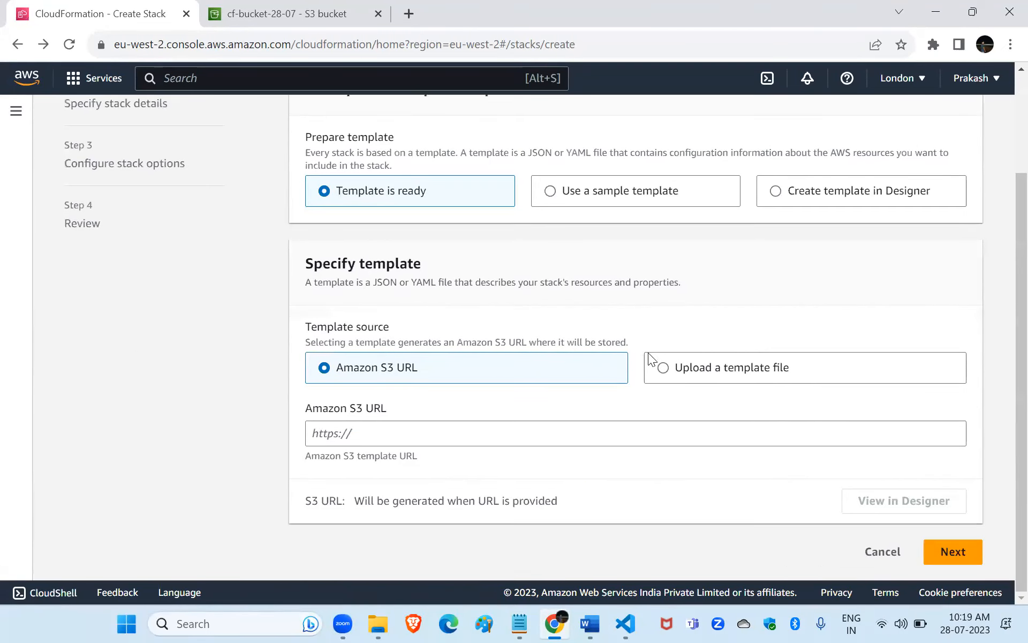
left_click(664, 368)
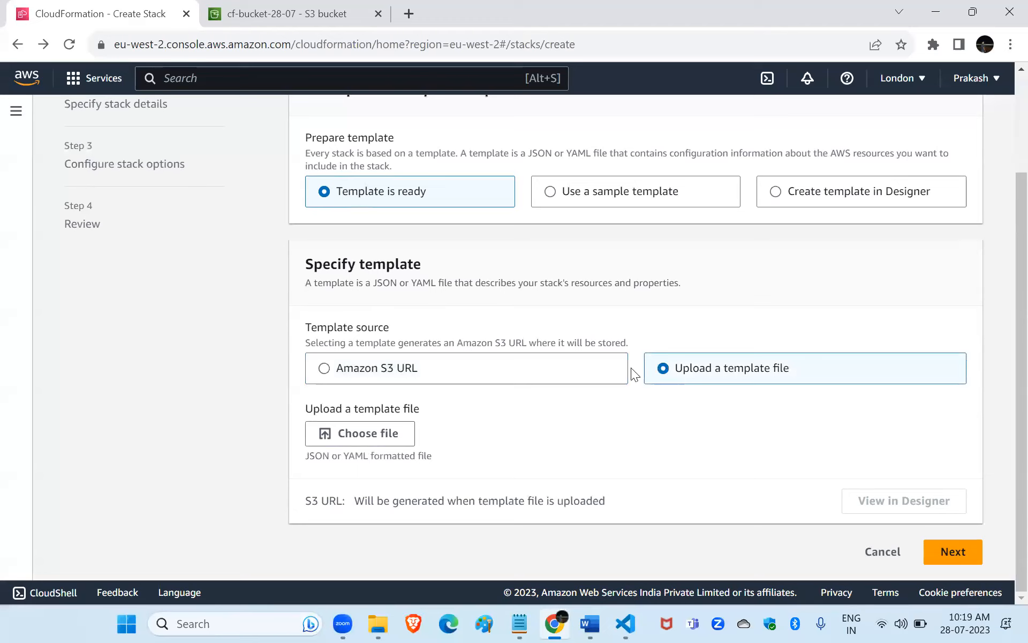
left_click(363, 374)
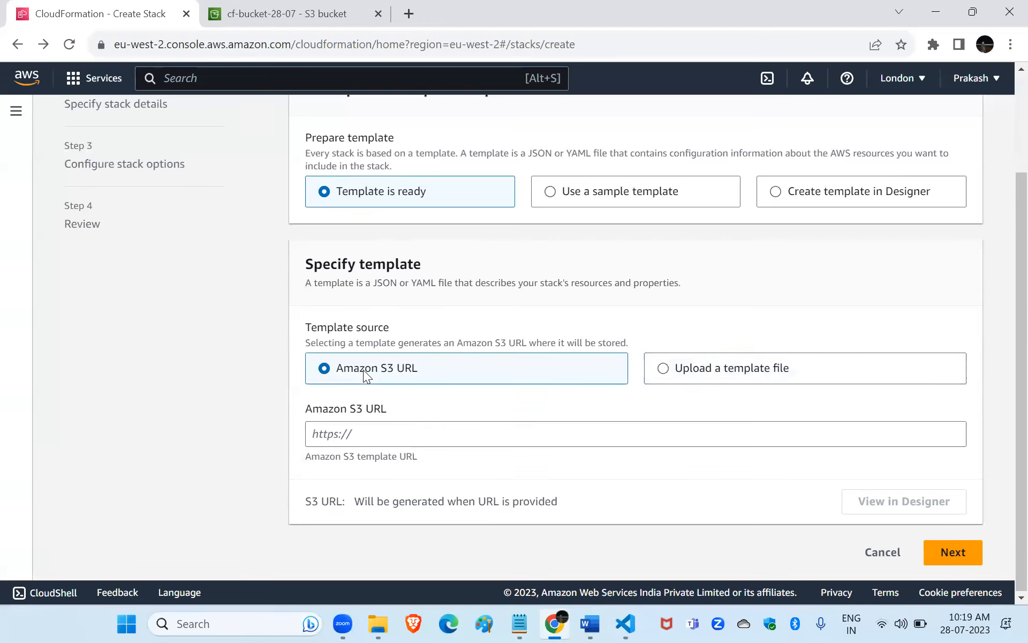
Use the Simple WordPress blog sample template for the stack and proceed to the stack details.
left_click(554, 198)
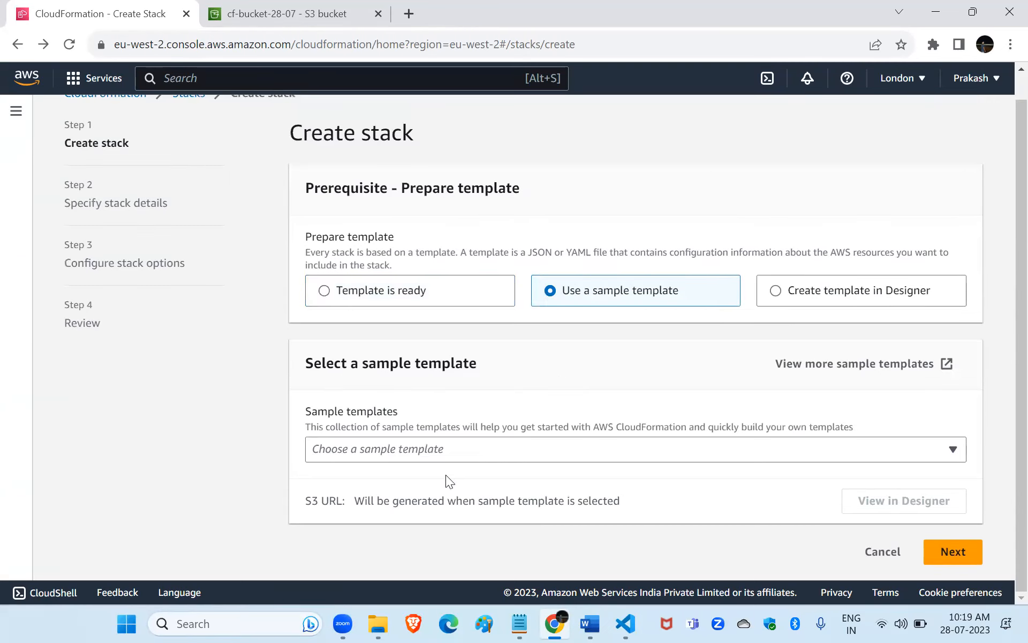
left_click(451, 452)
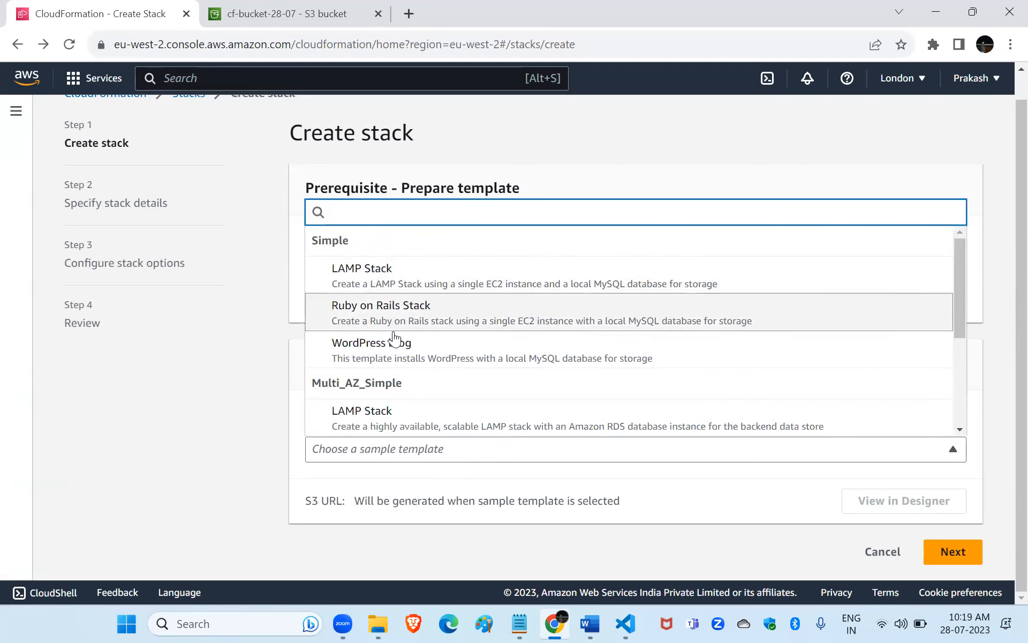
left_click(396, 352)
scroll(628, 417, "down", 1)
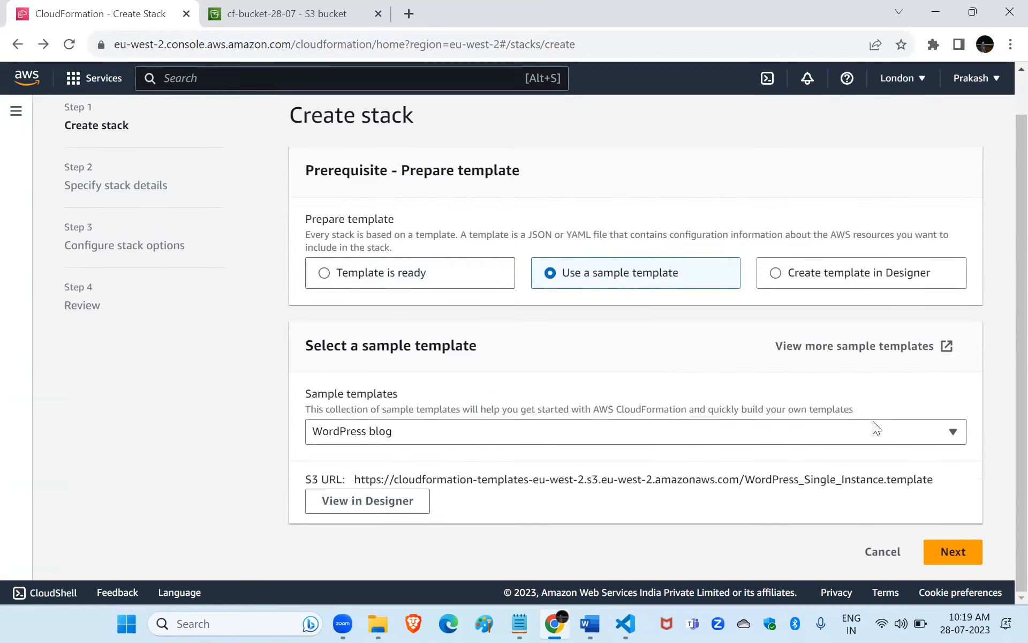
left_click(956, 557)
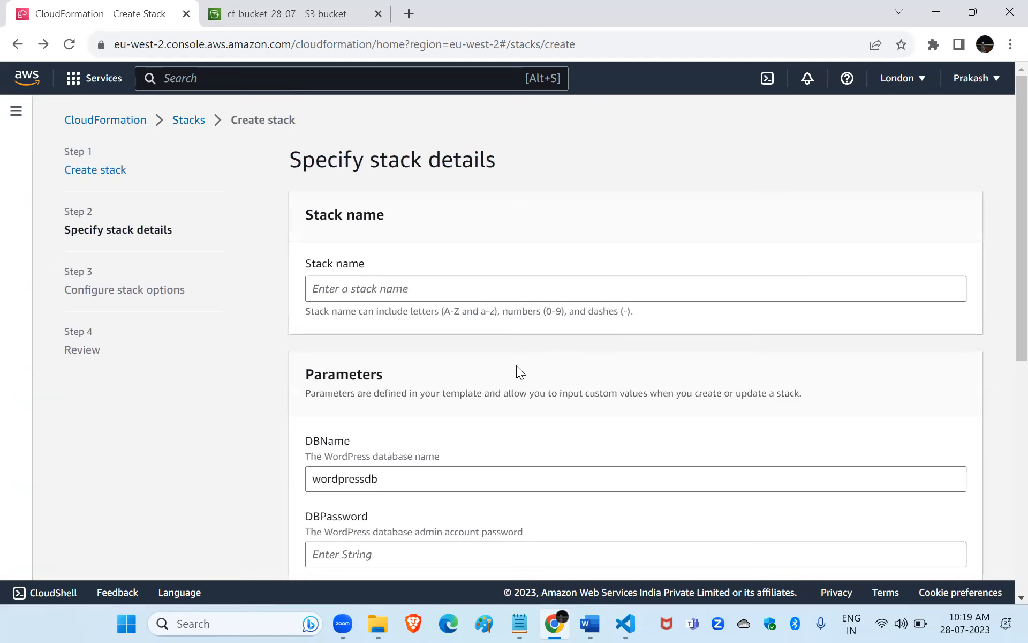
Name the stack test.
scroll(517, 365, "down", 1)
left_click(365, 225)
type("test")
Fill in the DBPassword and DBRootPassword parameters with the database admin and MySQL root passwords.
scroll(363, 225, "down", 3)
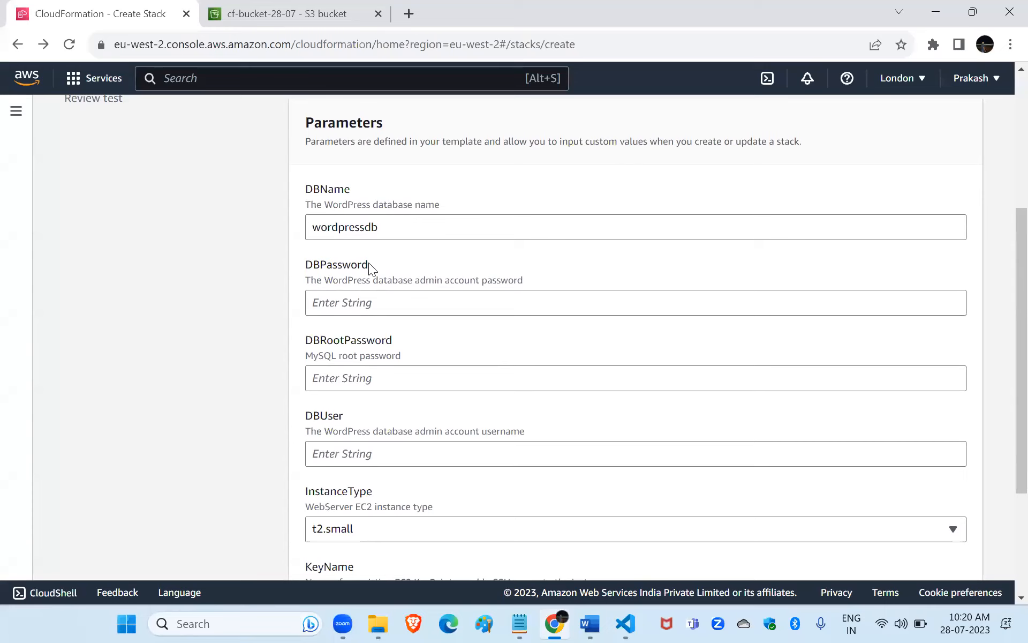
left_click(345, 294)
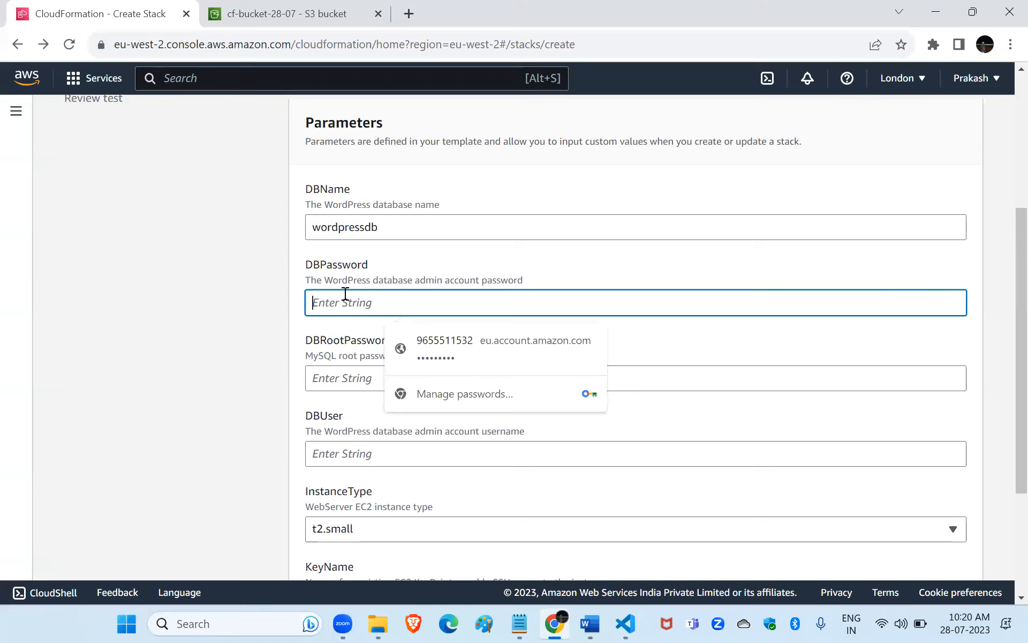
type("•••••")
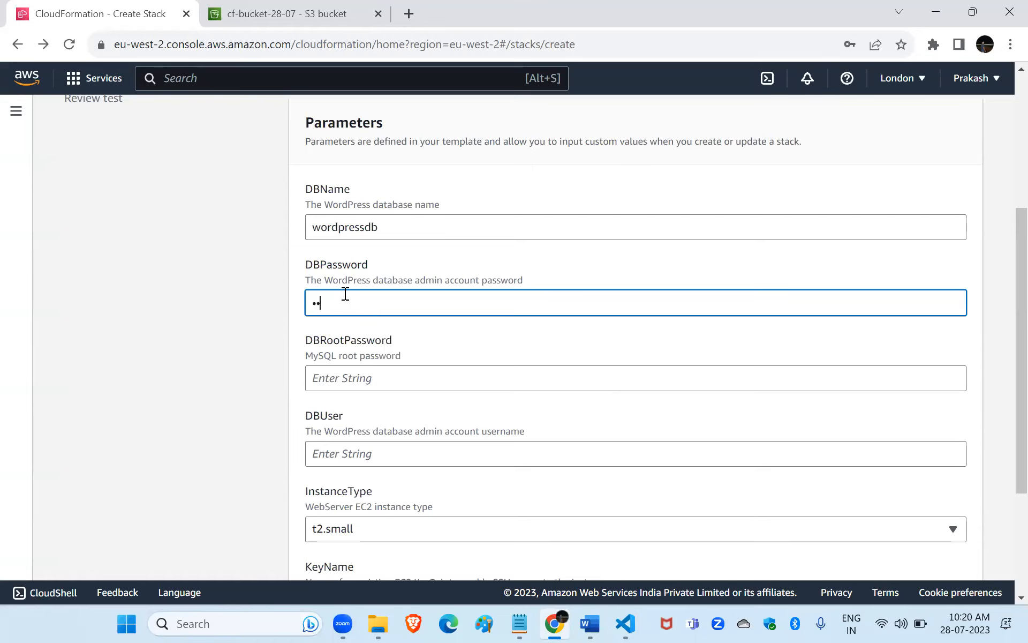
type("•••")
scroll(345, 294, "down", 2)
left_click(348, 293)
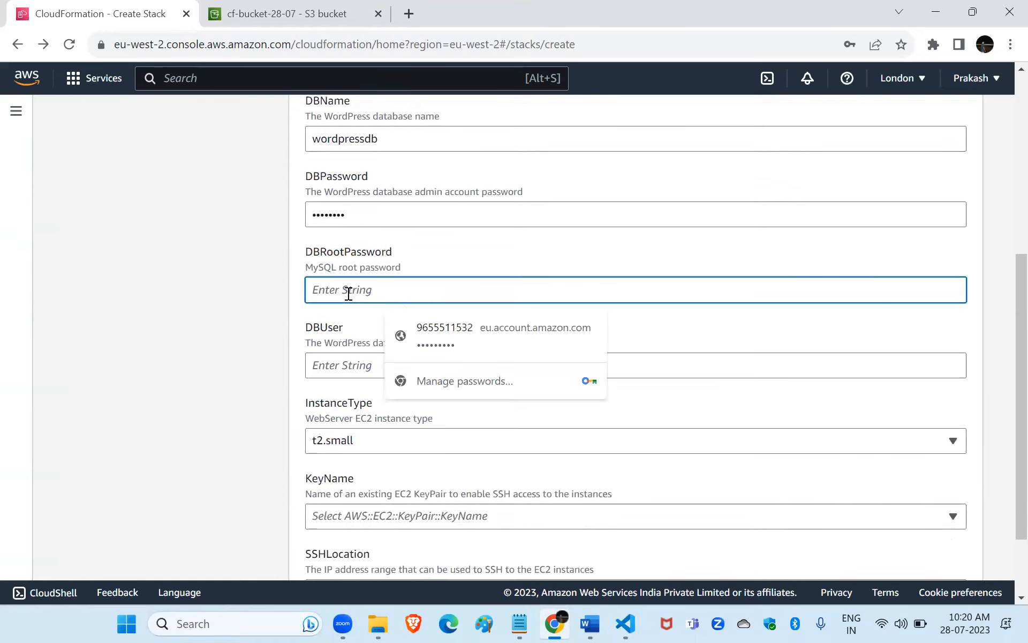
type("••••••••")
Enter the WordPress database admin account username in the DBUser parameter.
scroll(347, 293, "down", 1)
left_click(329, 314)
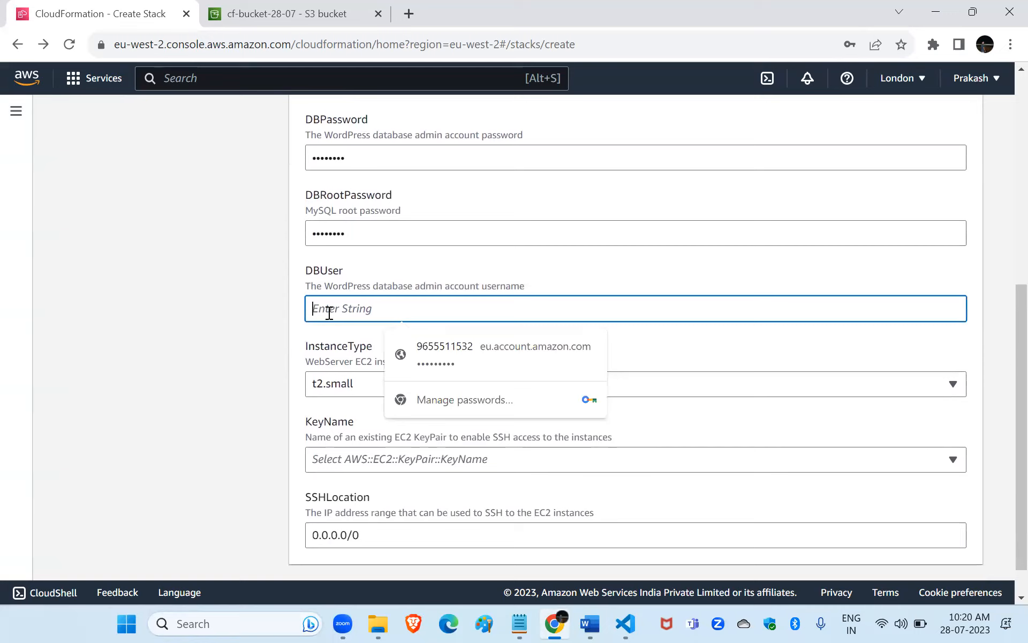
type("•")
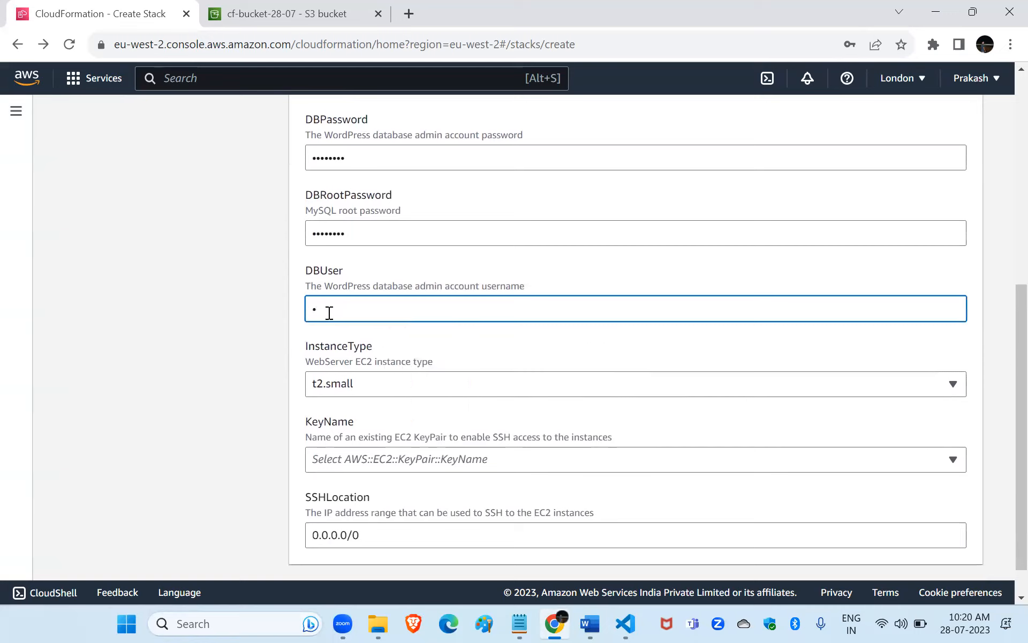
key("BackSpace")
type("•••")
scroll(329, 313, "down", 1)
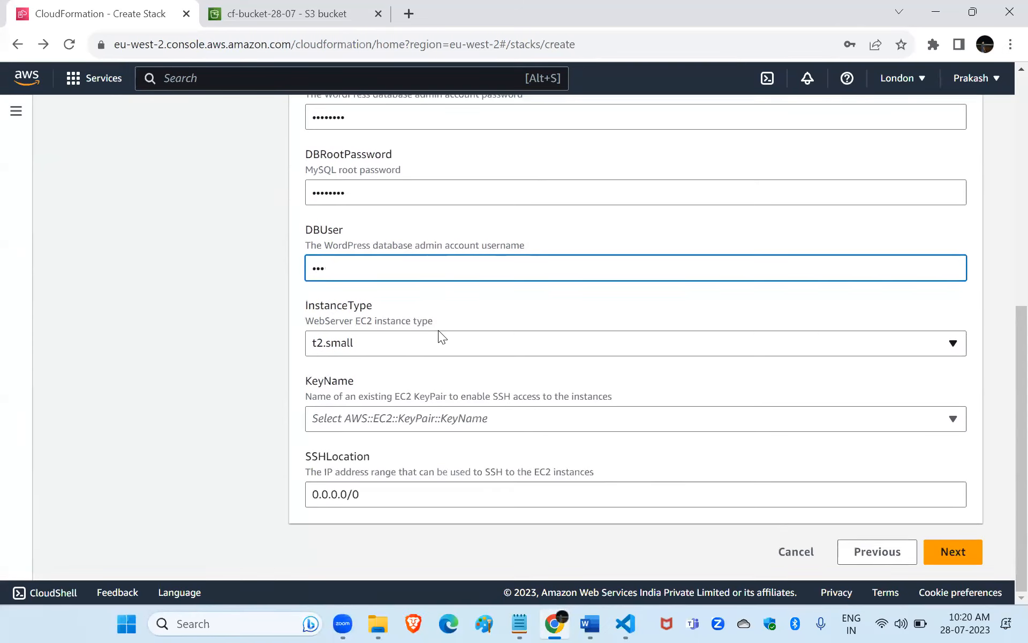
Switch to VS Code and look back through the template's instance type mappings.
left_click(626, 624)
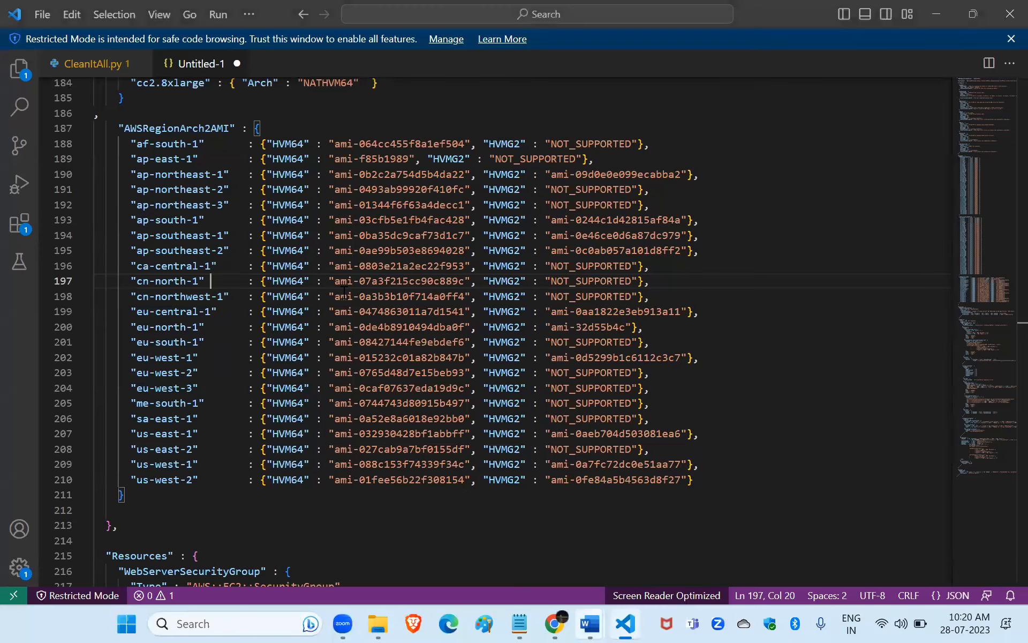
scroll(344, 293, "up", 15)
scroll(344, 293, "up", 16)
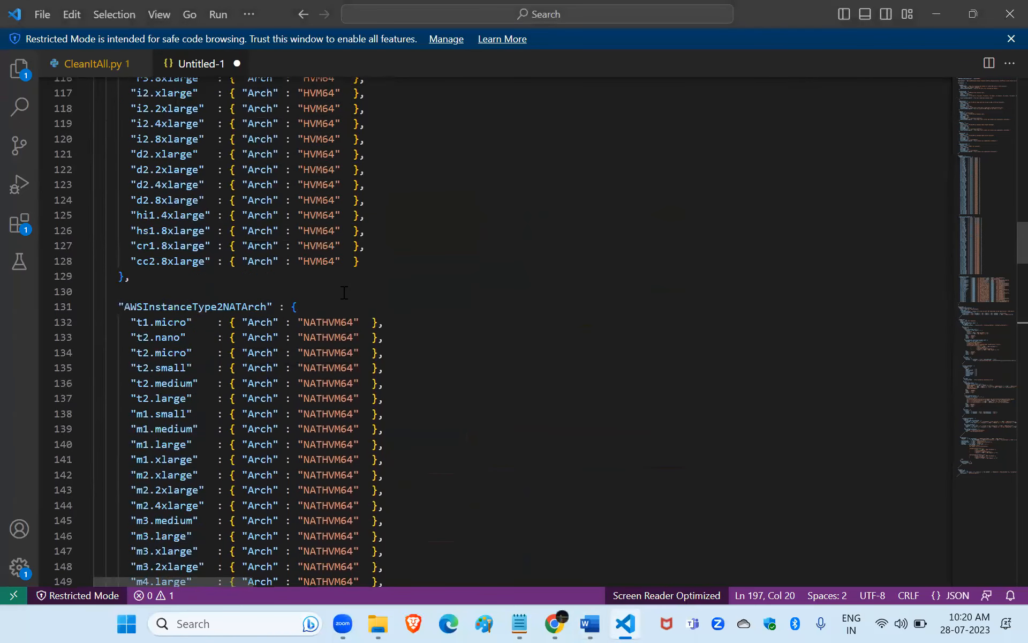
scroll(344, 292, "up", 2)
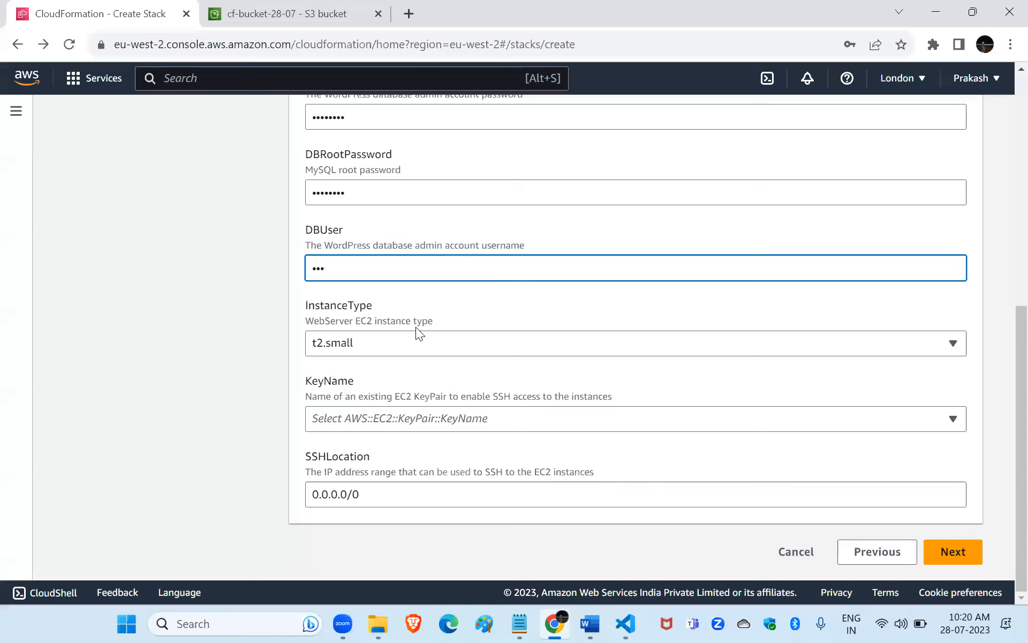
Back in Chrome, set InstanceType to t2.micro and KeyName to london, and continue to the stack options.
left_click(375, 346)
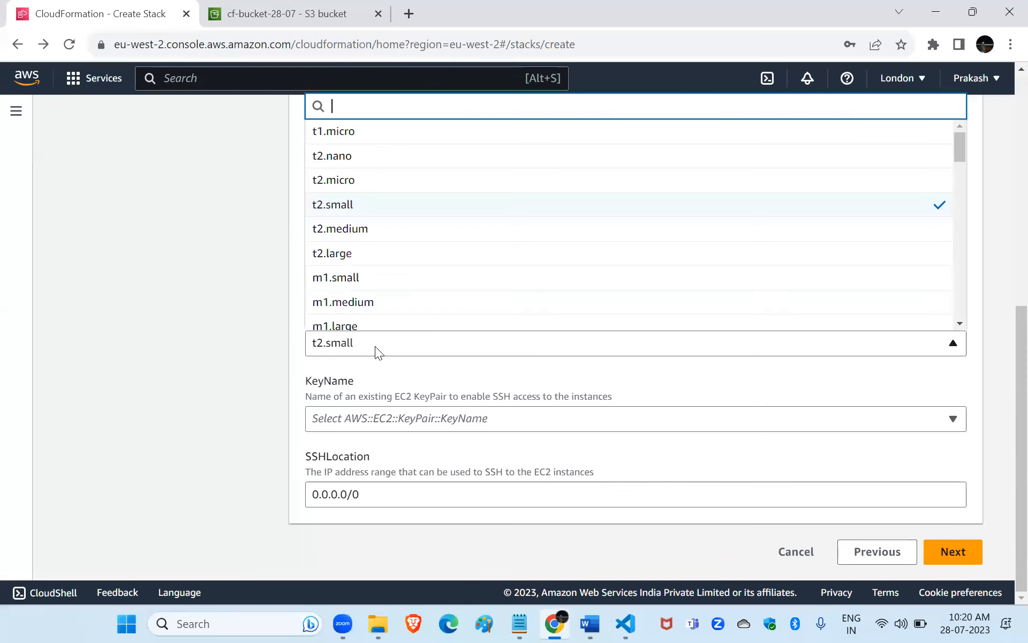
left_click(345, 182)
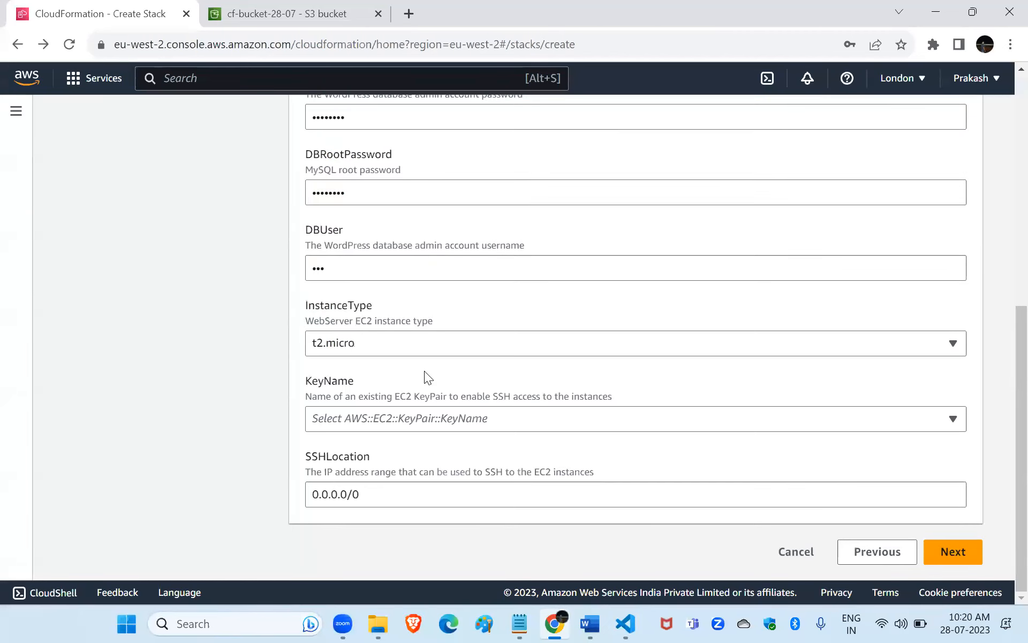
left_click(461, 420)
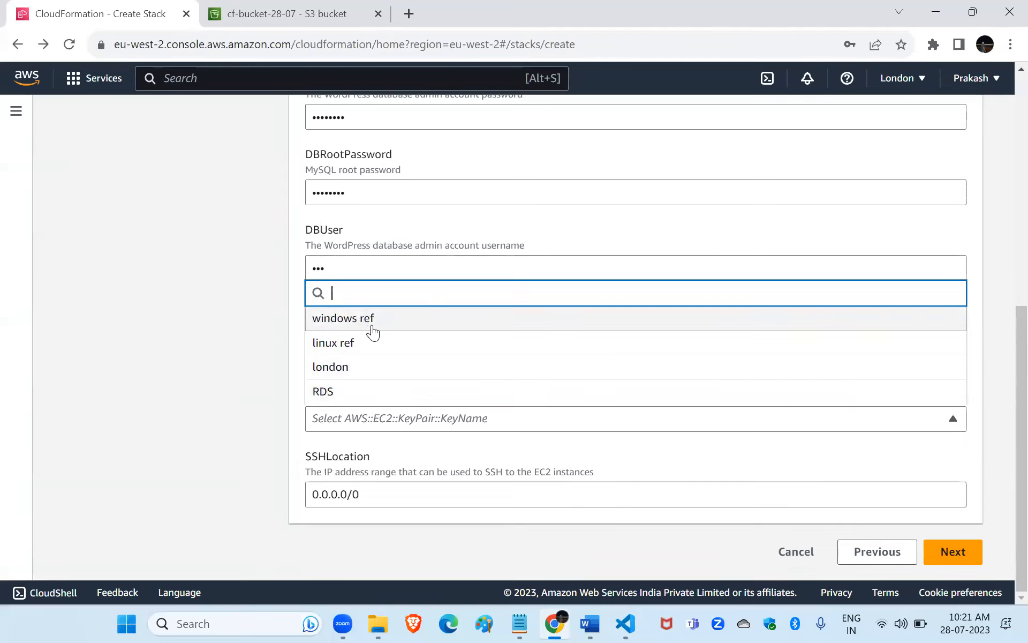
left_click(340, 368)
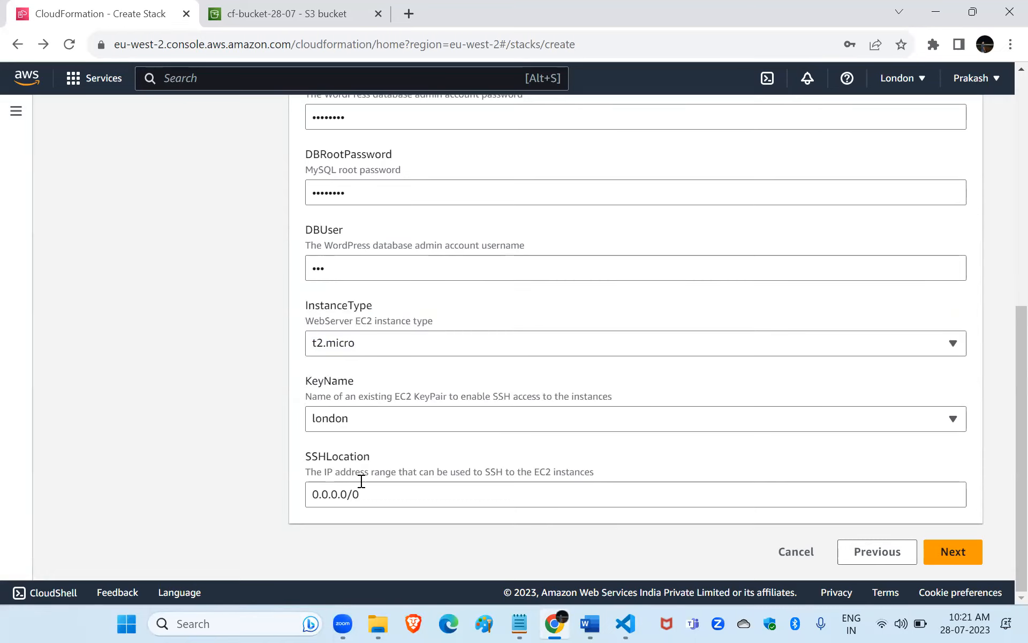
left_click(954, 552)
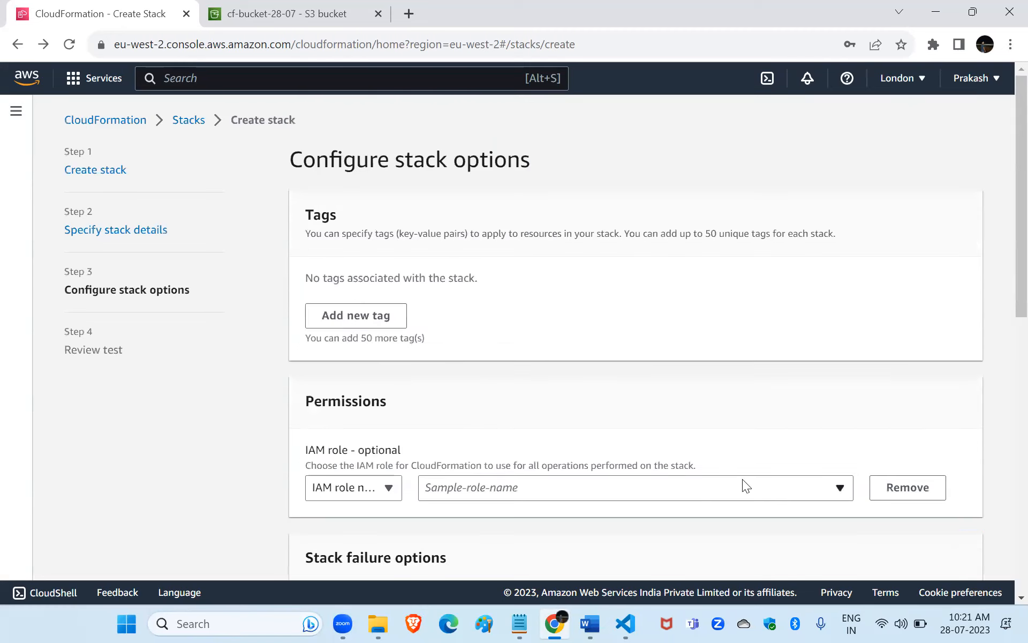
Look through the stack options, keep their defaults and proceed to the stack review.
scroll(742, 482, "down", 2)
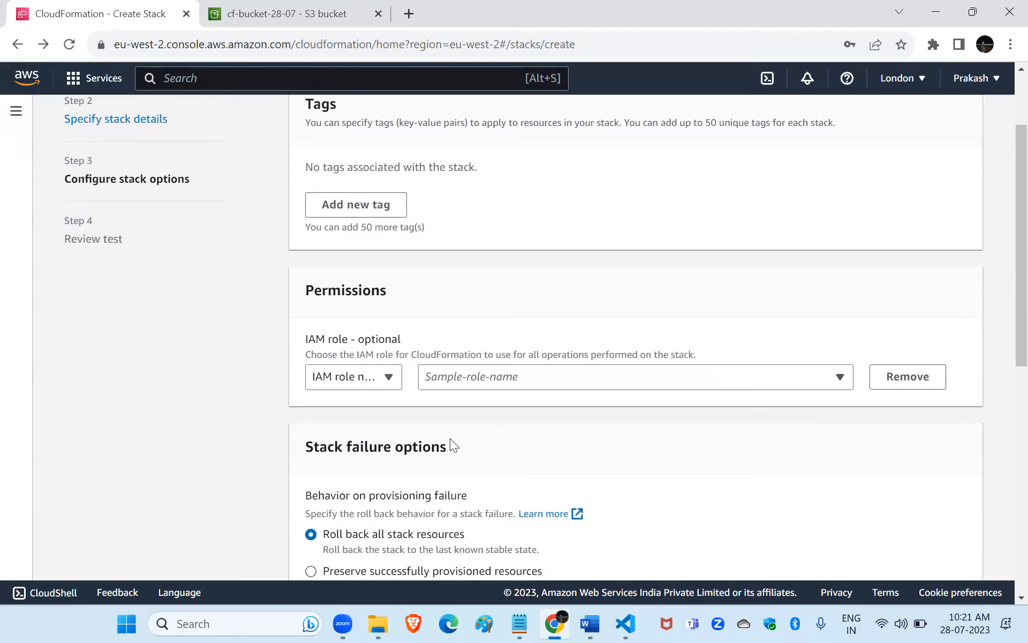
scroll(450, 441, "down", 10)
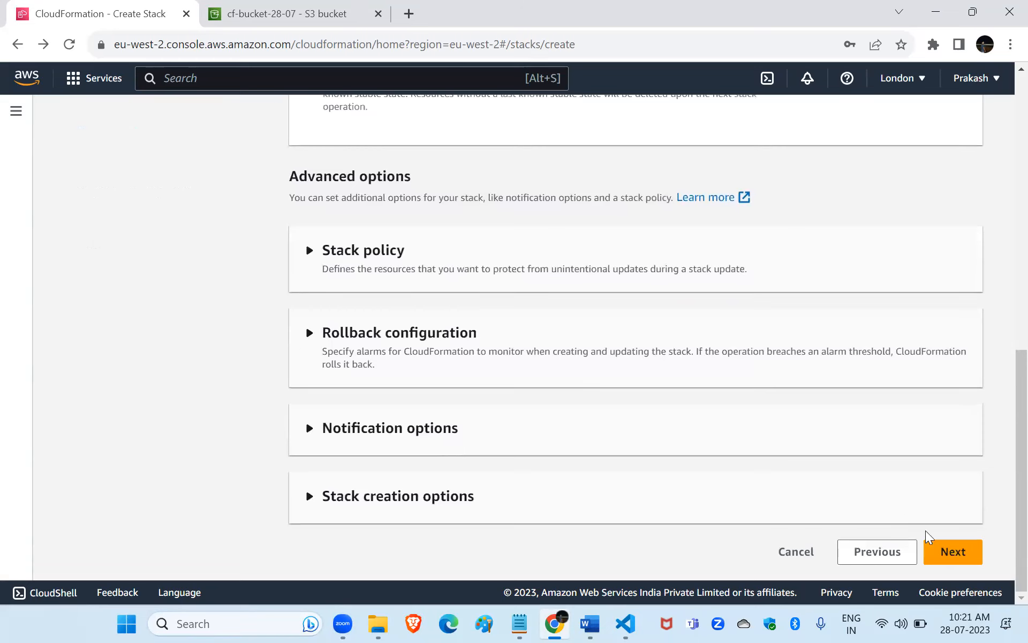
left_click(945, 552)
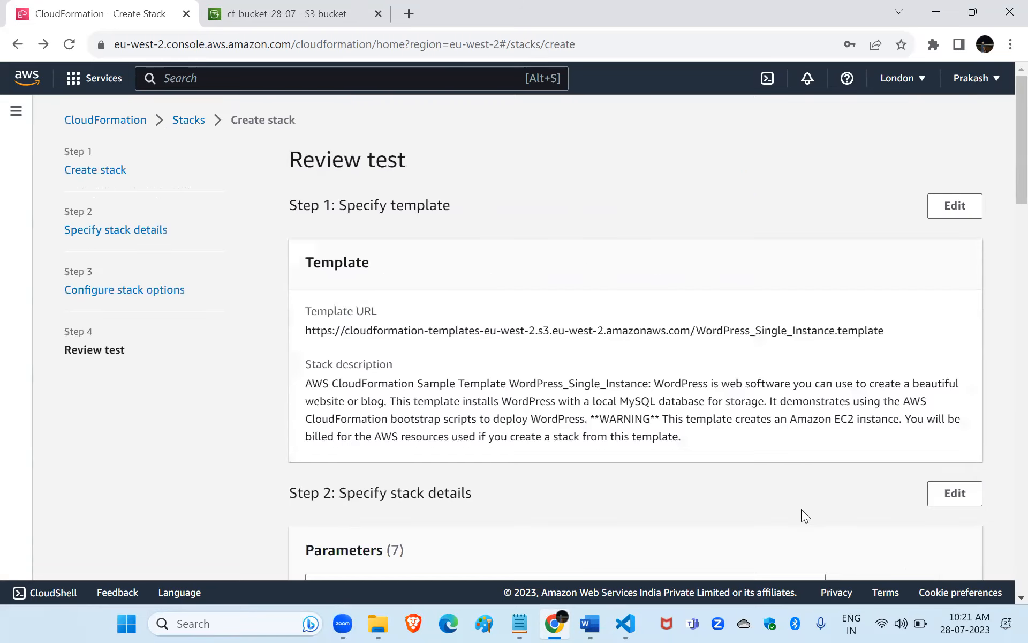
Submit the test stack for creation and check its outputs and creation events.
scroll(801, 510, "down", 20)
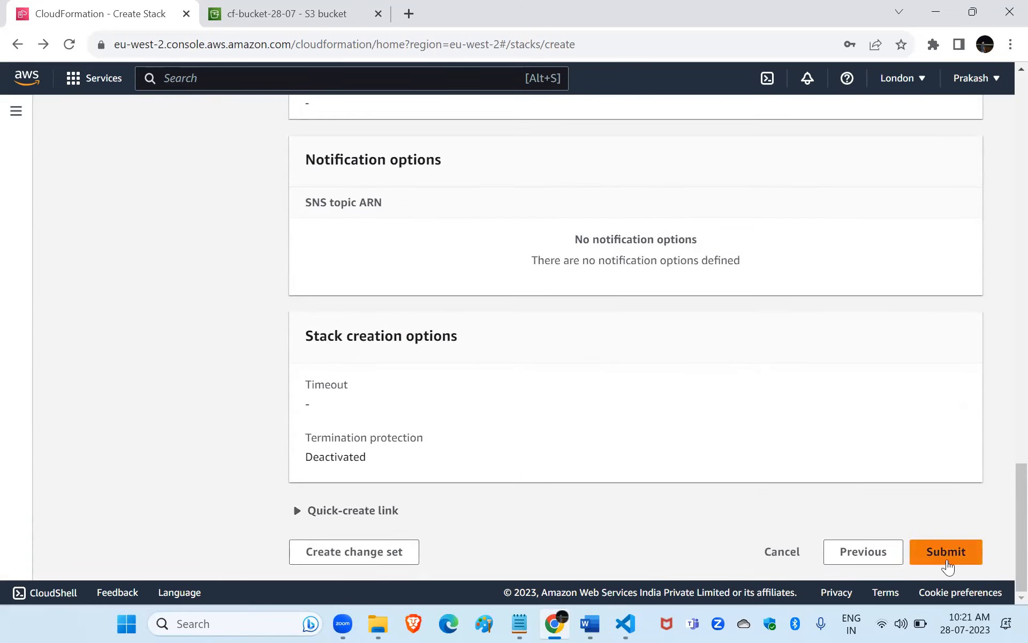
left_click(946, 557)
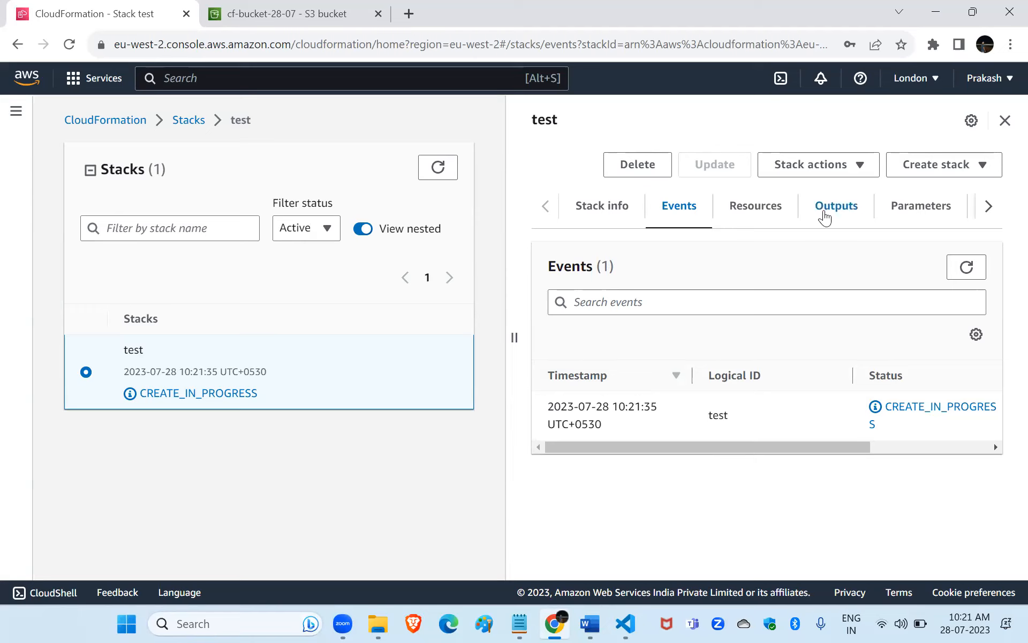
left_click(826, 216)
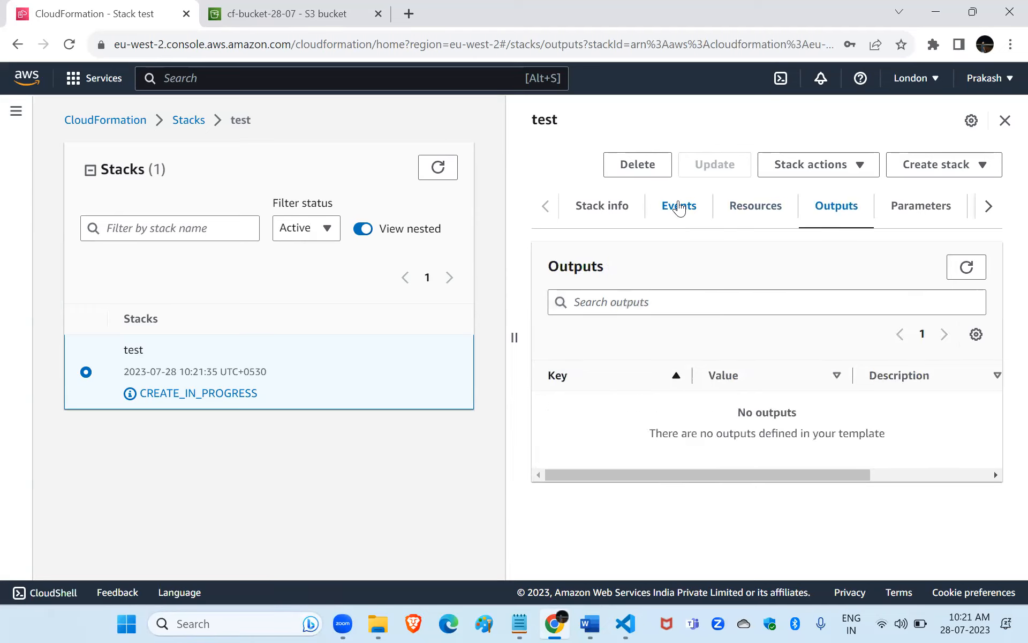
left_click(678, 208)
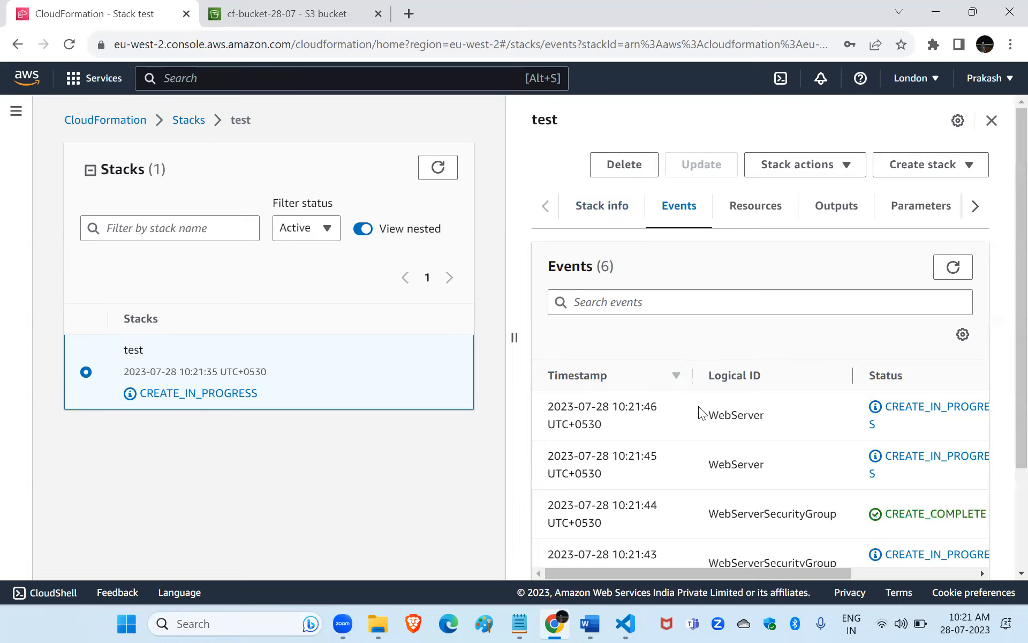
scroll(698, 407, "down", 3)
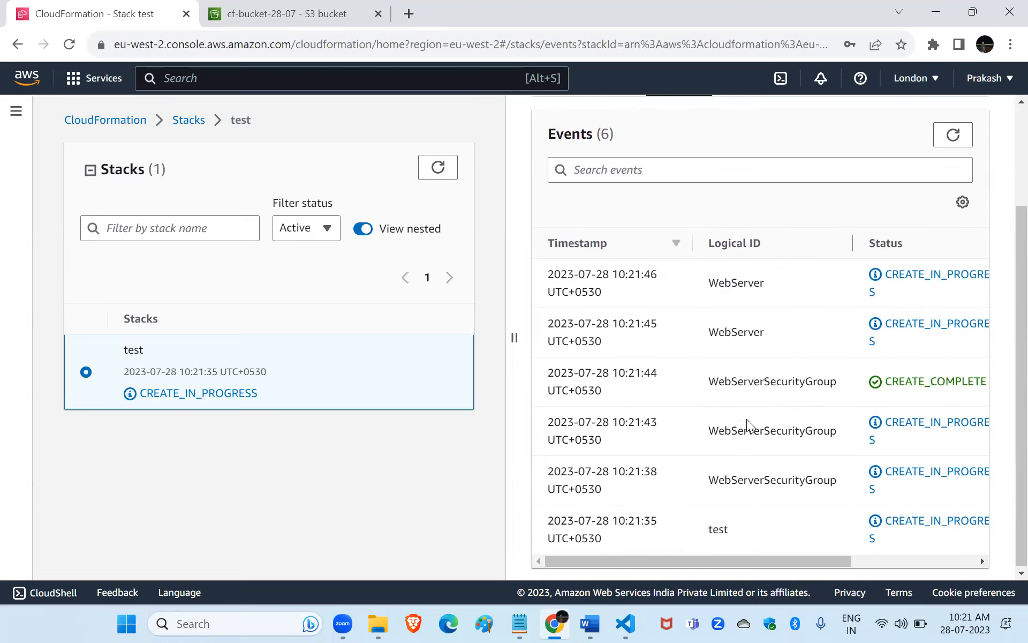
Open the EC2 instances list in the other browser tab and examine the new instance's type, status, security group and key name.
left_click(250, 7)
left_click(197, 78)
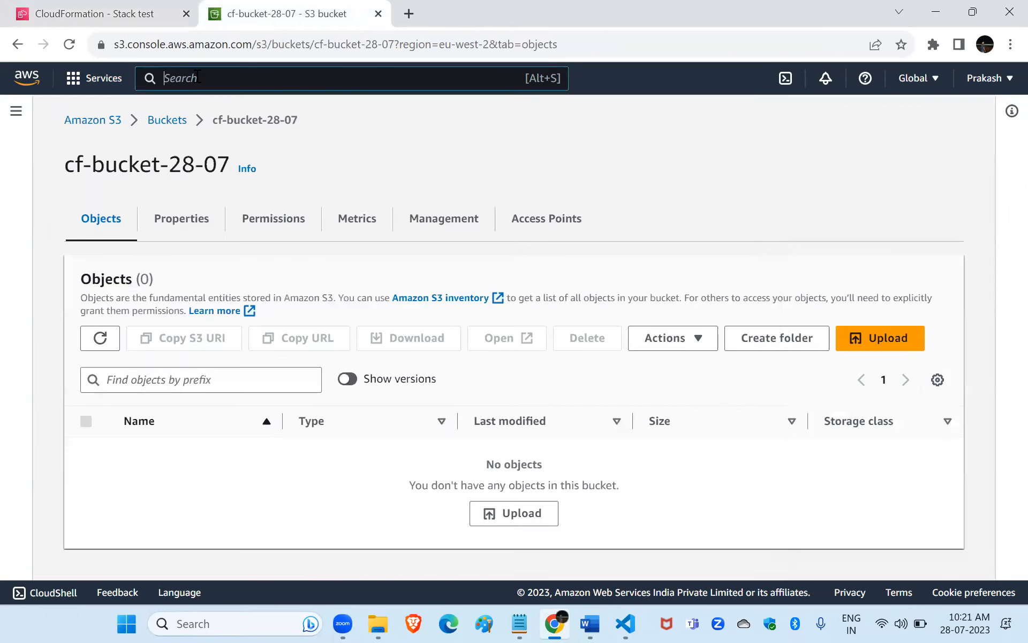
type("ec2")
key("Return")
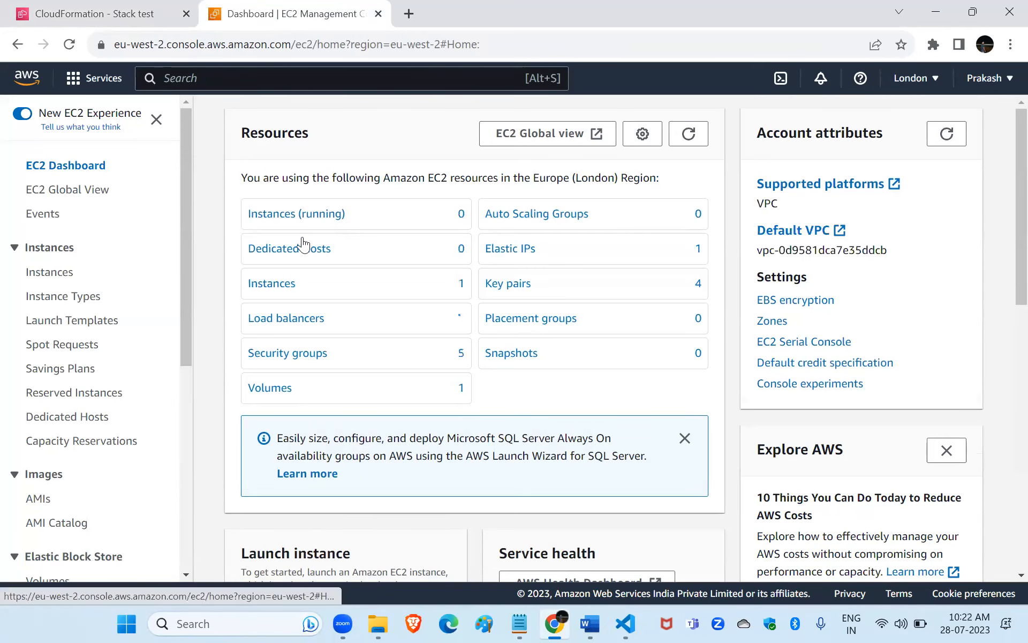
left_click(275, 283)
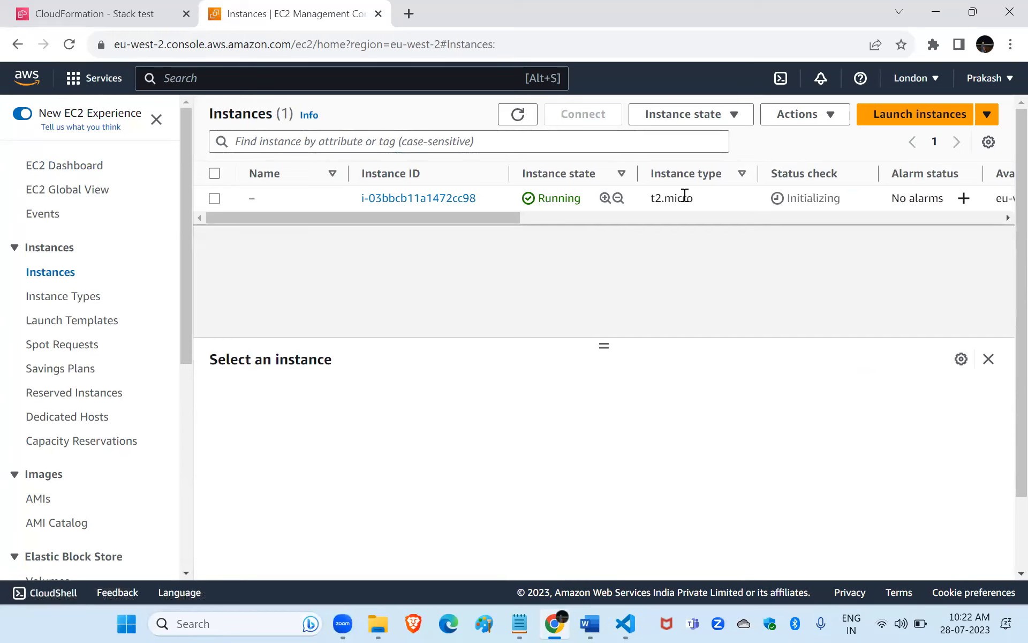
scroll(683, 195, "right", 5)
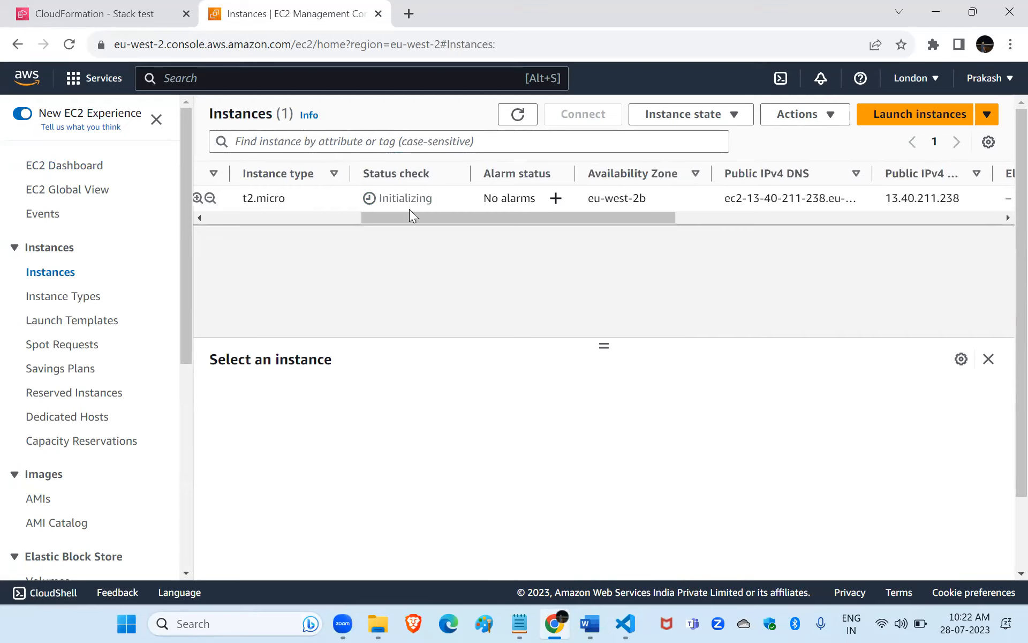
scroll(409, 208, "right", 15)
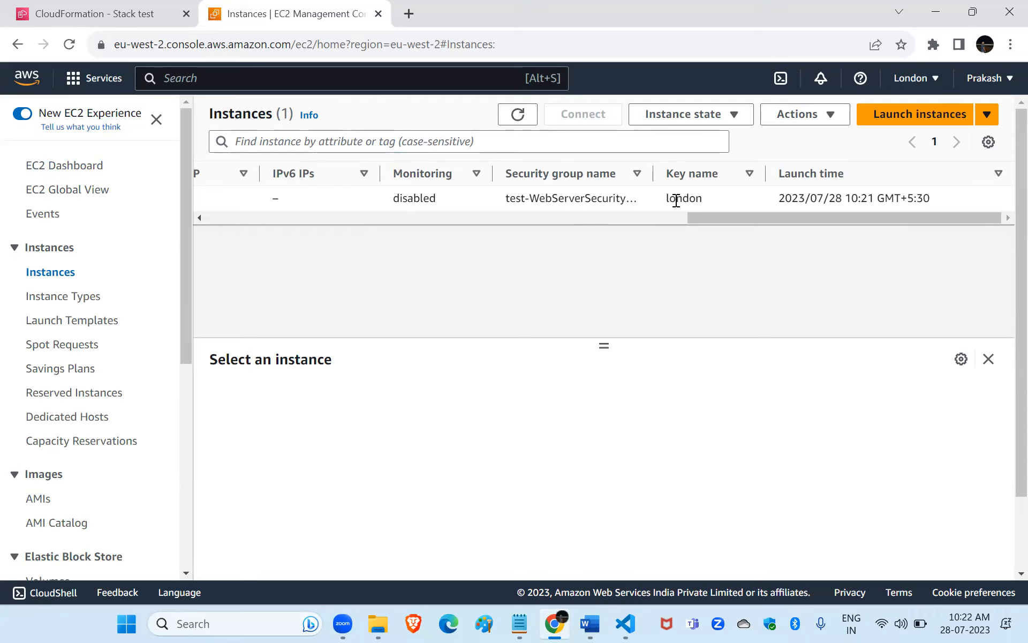
scroll(678, 206, "left", 5)
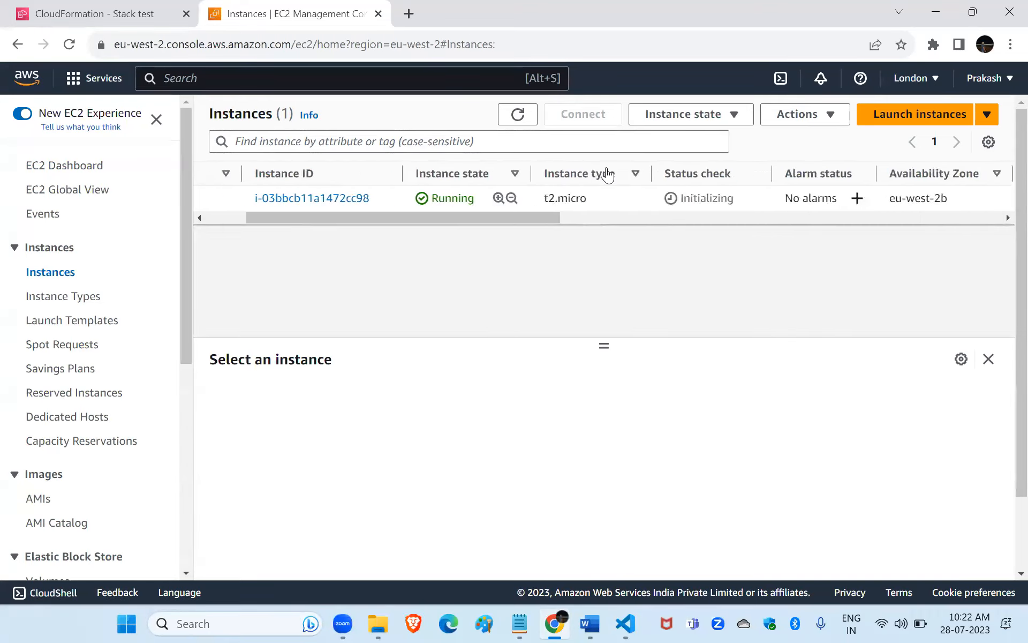
Return to the test stack in CloudFormation and refresh its page to follow the creation events and status.
left_click(59, 13)
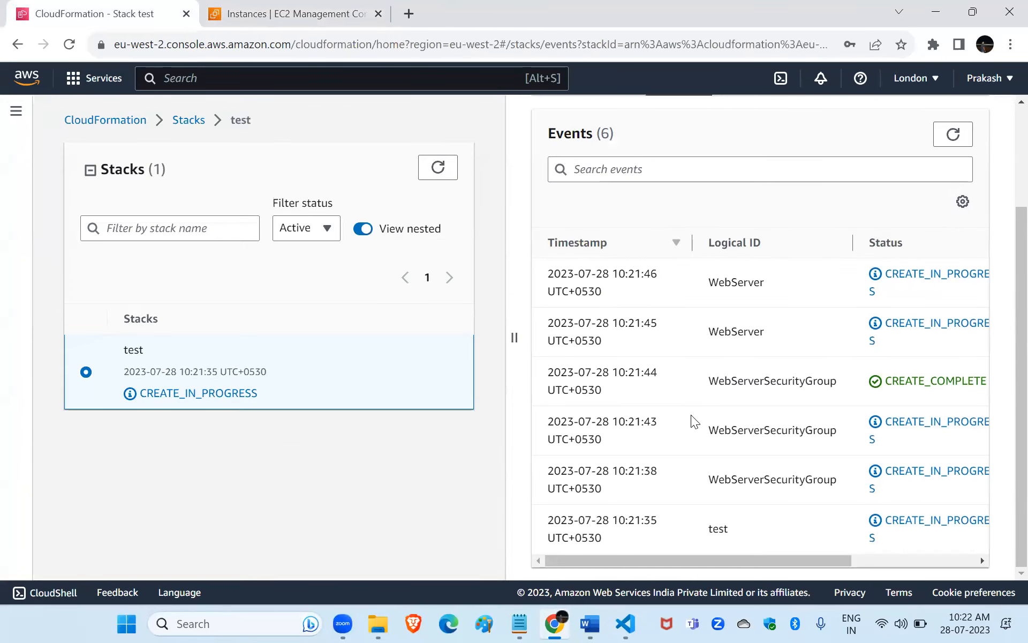
scroll(691, 414, "up", 3)
left_click(440, 171)
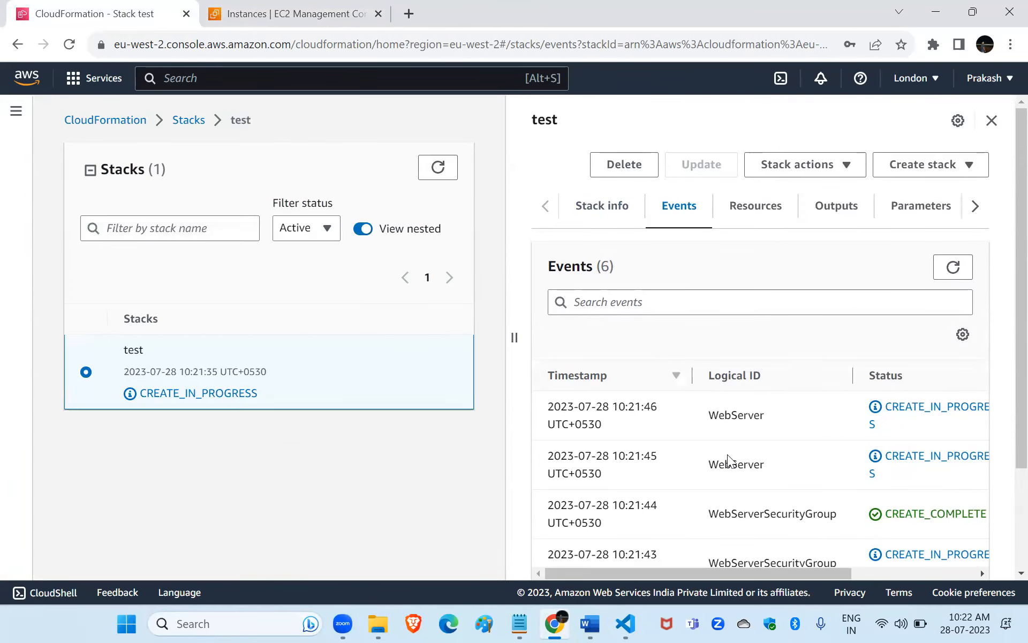
scroll(731, 461, "down", 3)
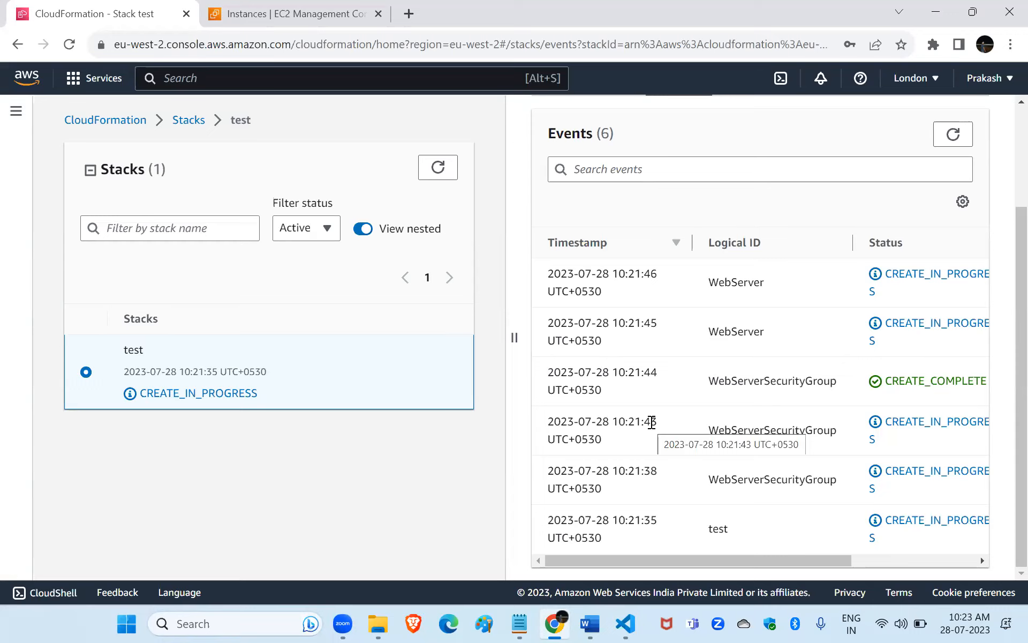
left_click(69, 46)
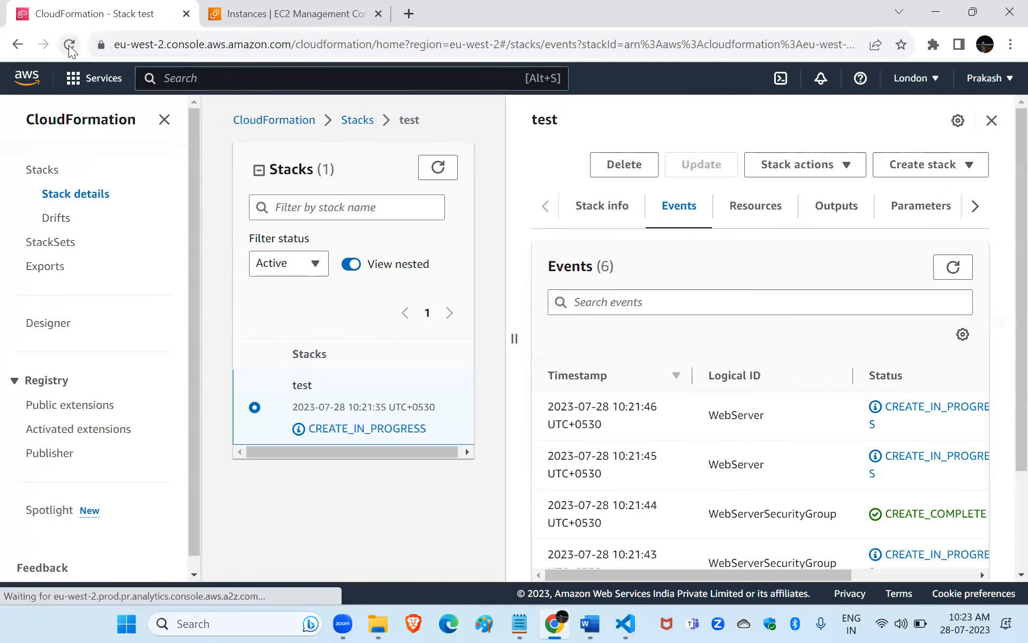
scroll(673, 444, "down", 2)
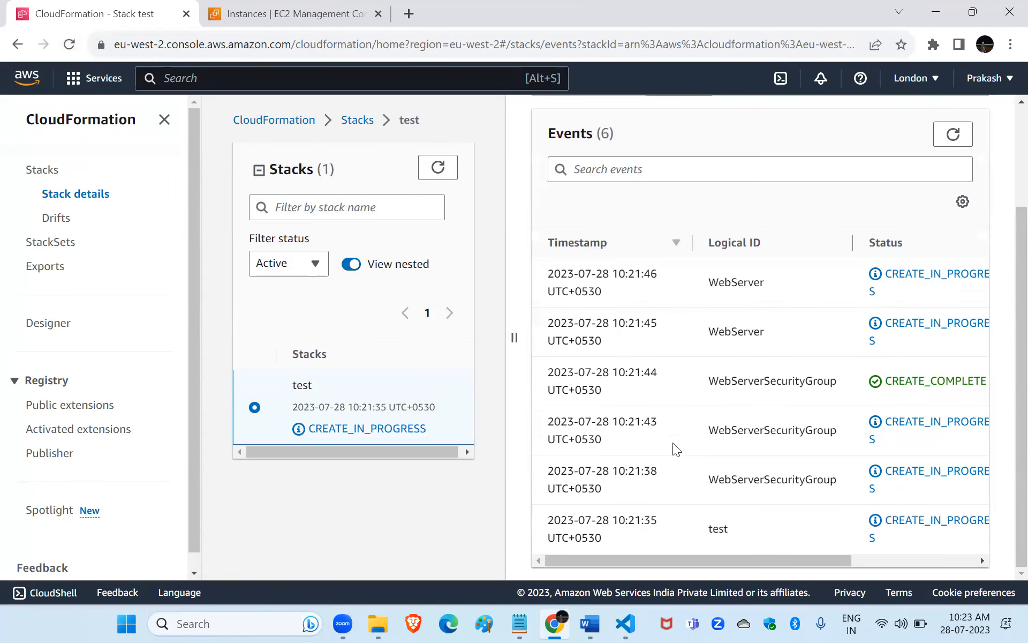
scroll(673, 443, "right", 3)
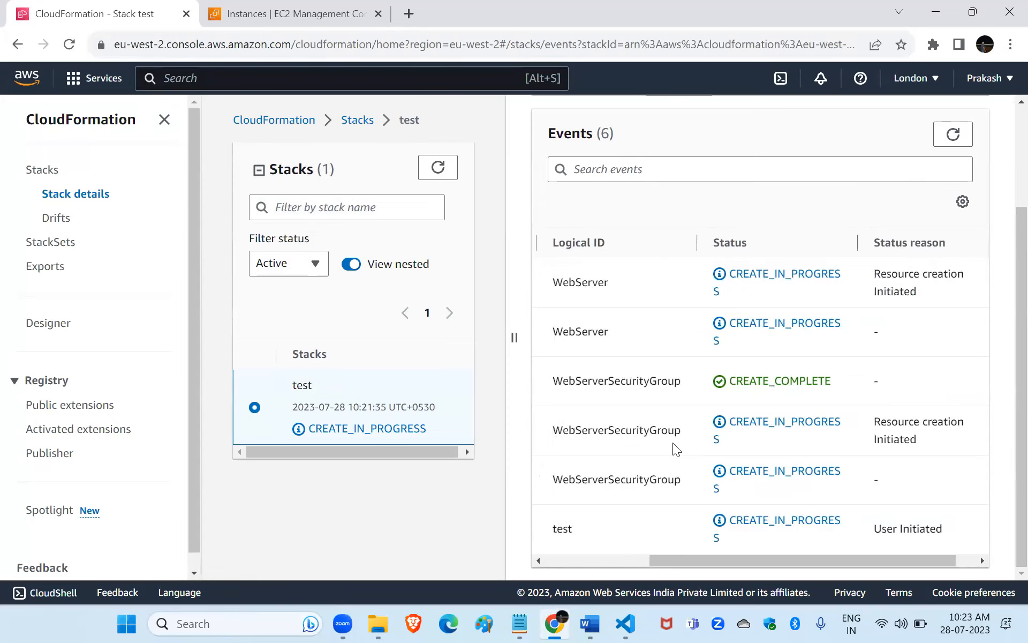
scroll(673, 443, "left", 3)
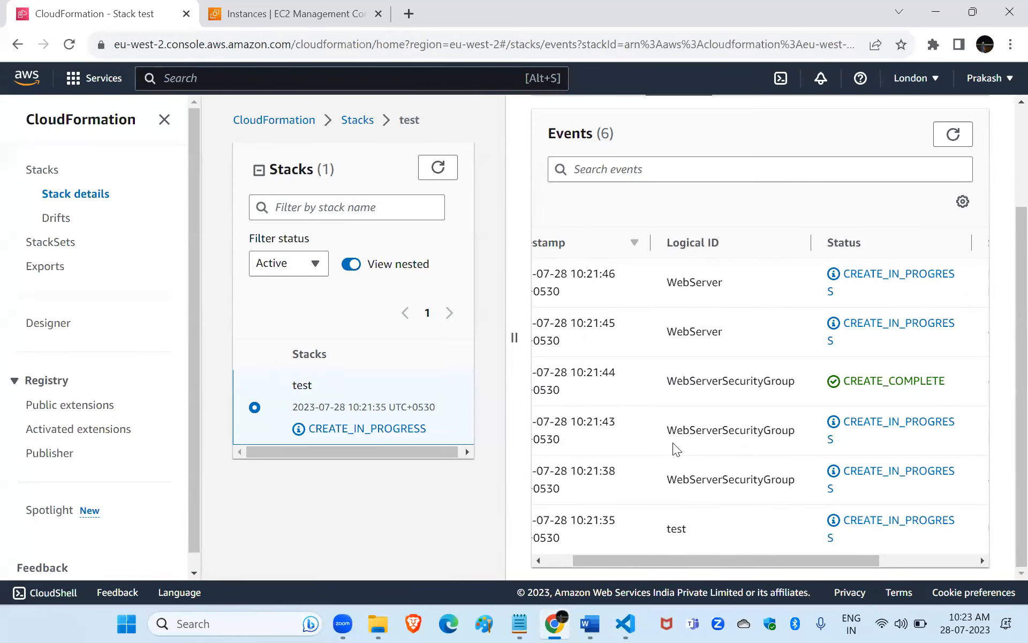
scroll(672, 443, "up", 2)
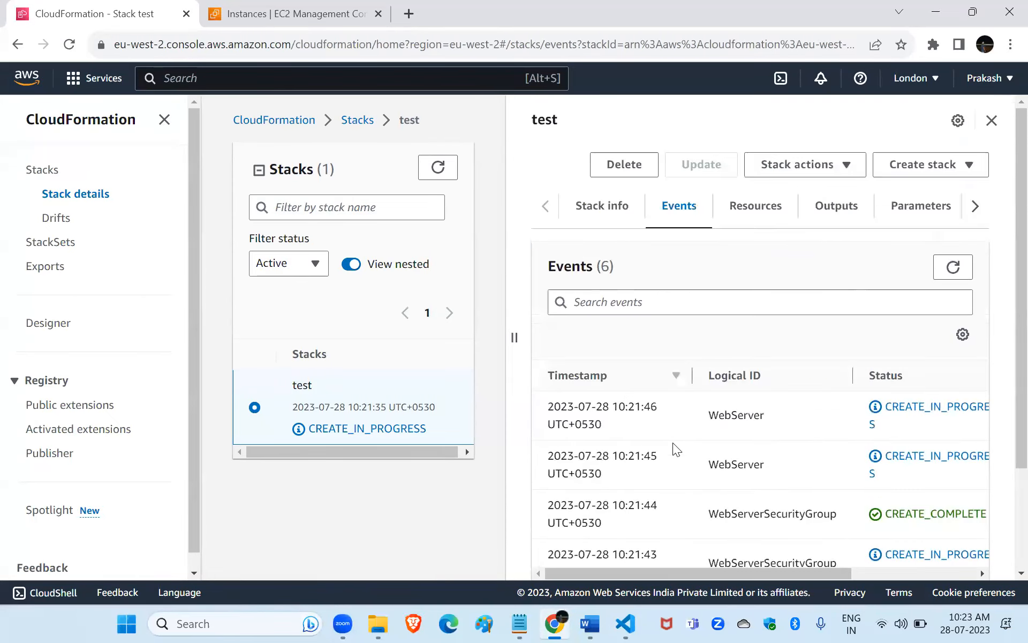
left_click(69, 45)
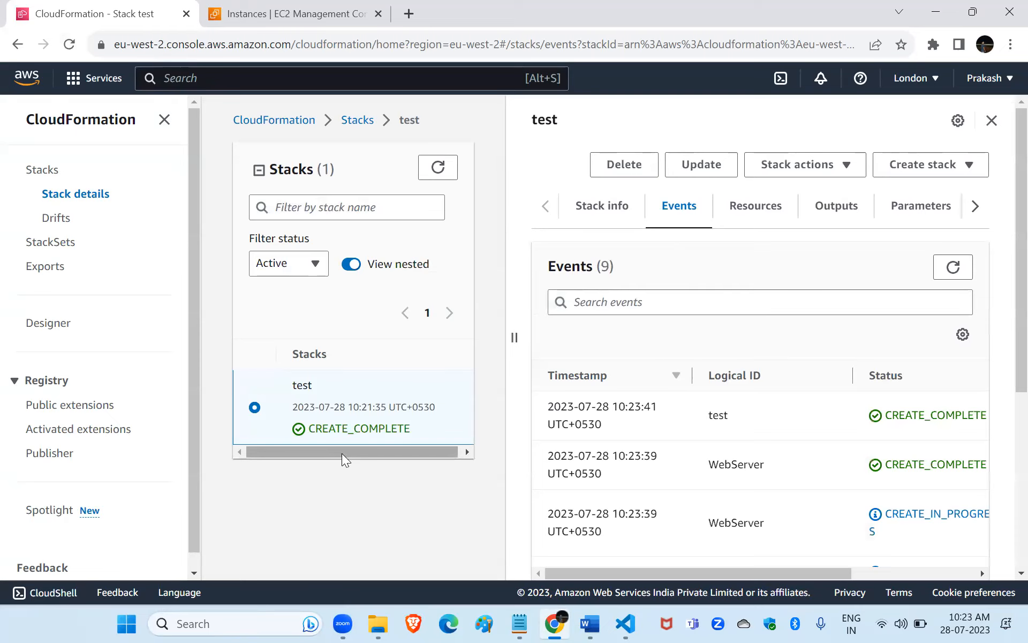
scroll(660, 483, "down", 3)
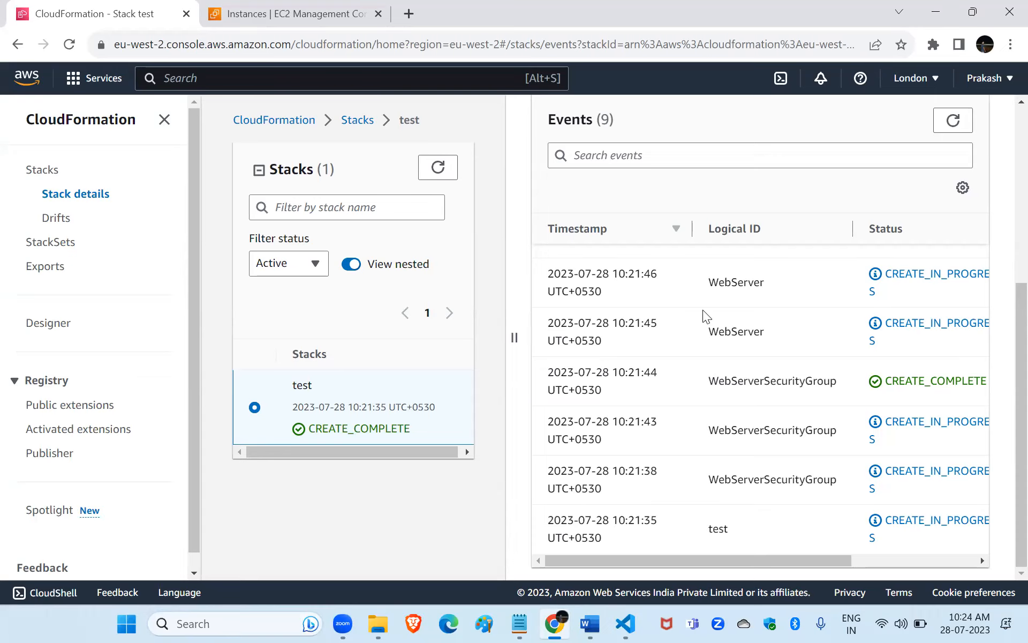
scroll(705, 313, "up", 3)
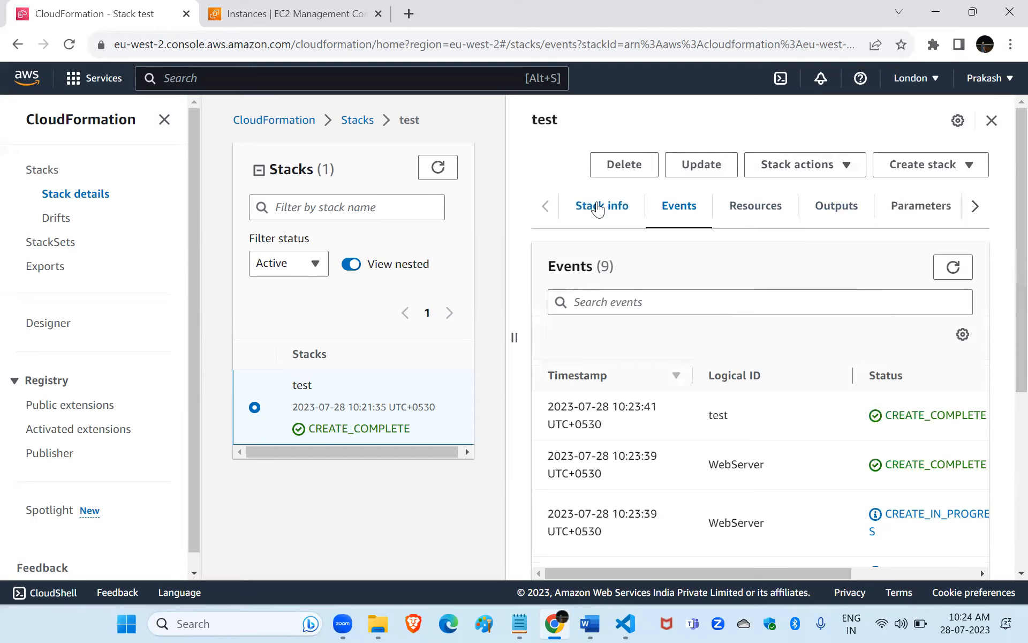
View the test stack's overview information, open its Stack ID link in a new tab and return to the original tab.
left_click(598, 207)
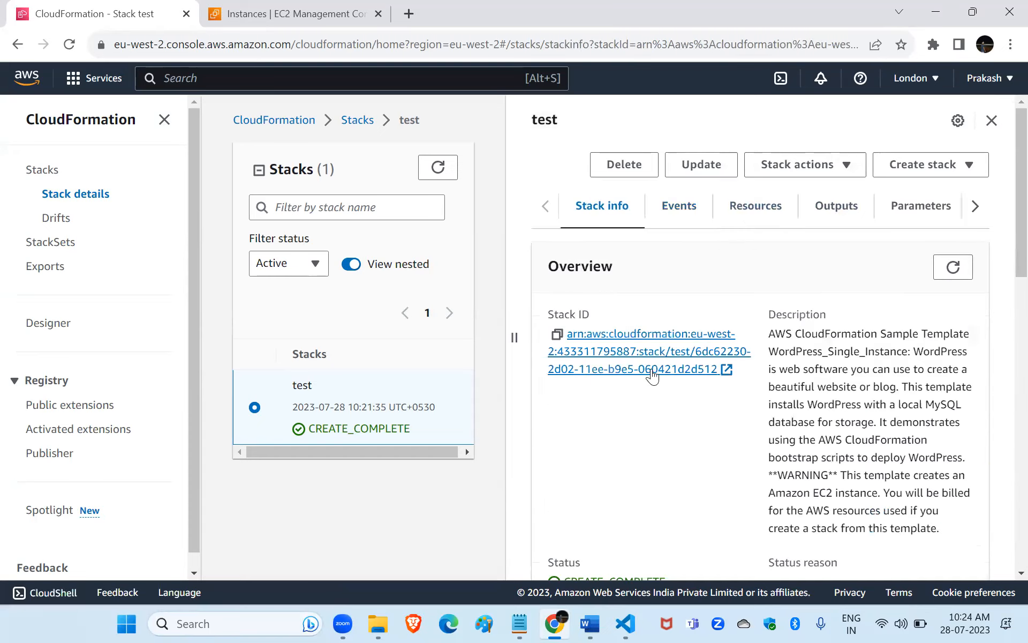
left_click(626, 353)
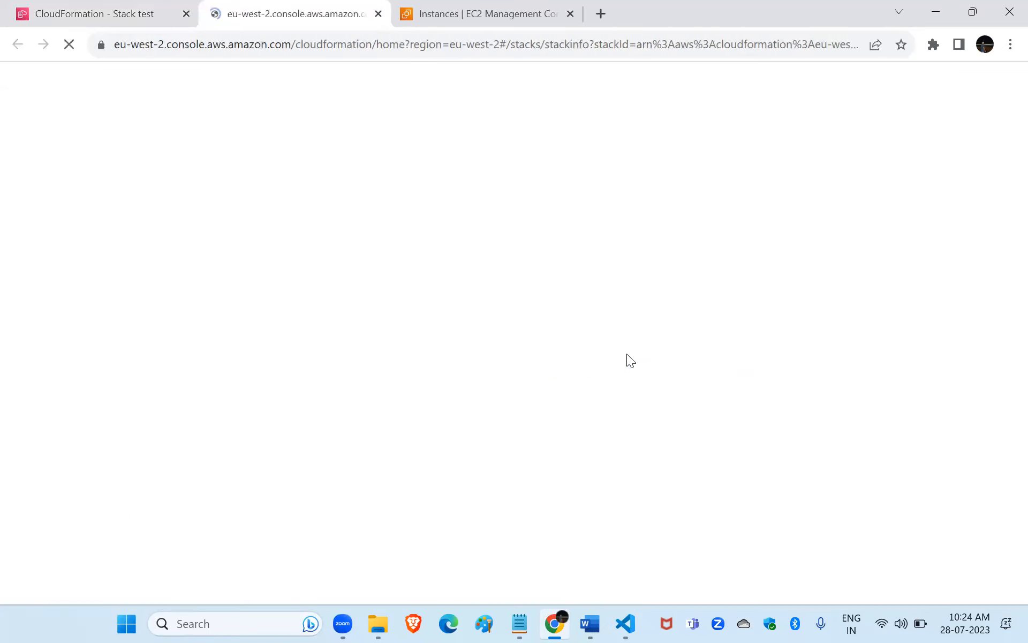
left_click(64, 6)
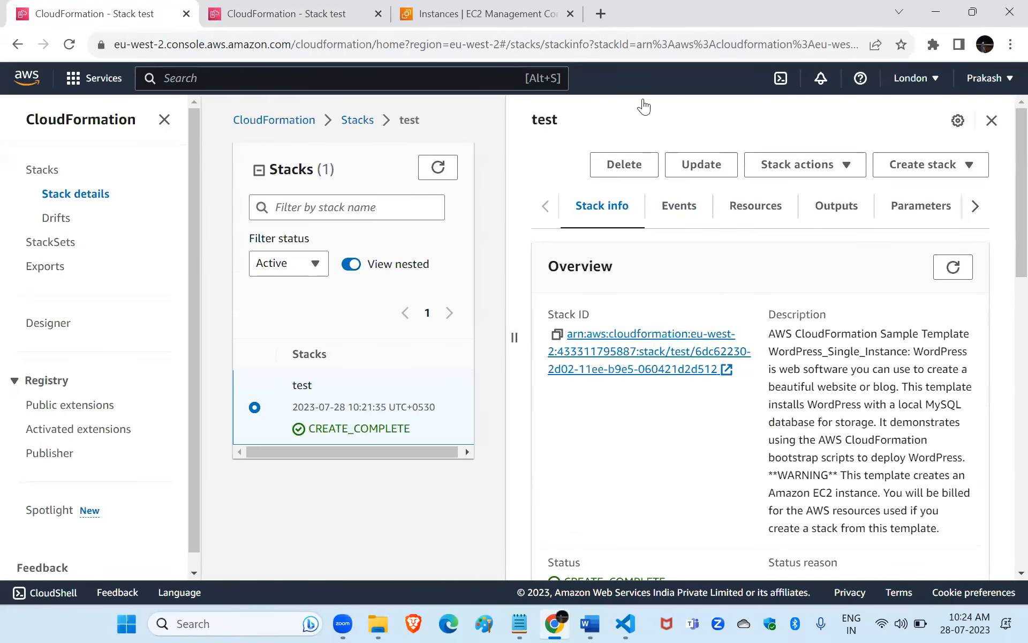
Open the WebsiteURL from the test stack's outputs and look over the WordPress installation form.
left_click(819, 210)
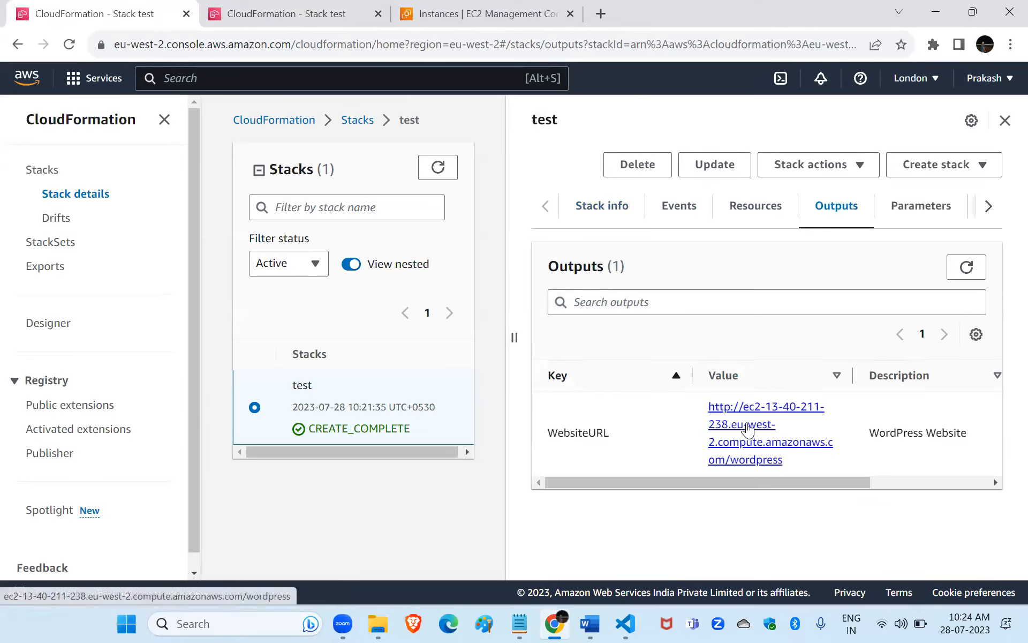
left_click(748, 429)
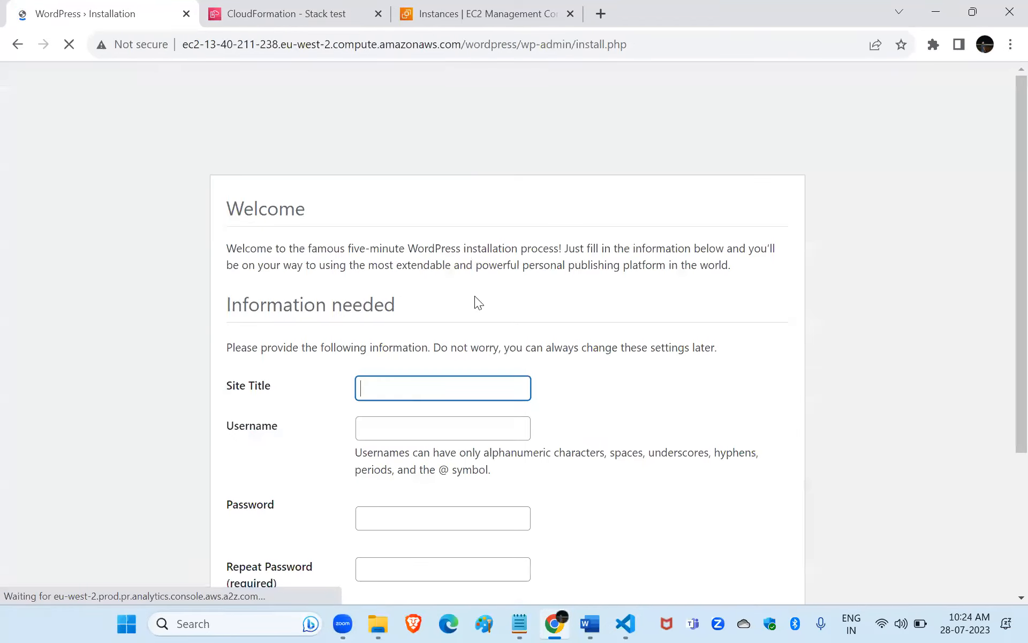
scroll(549, 387, "down", 3)
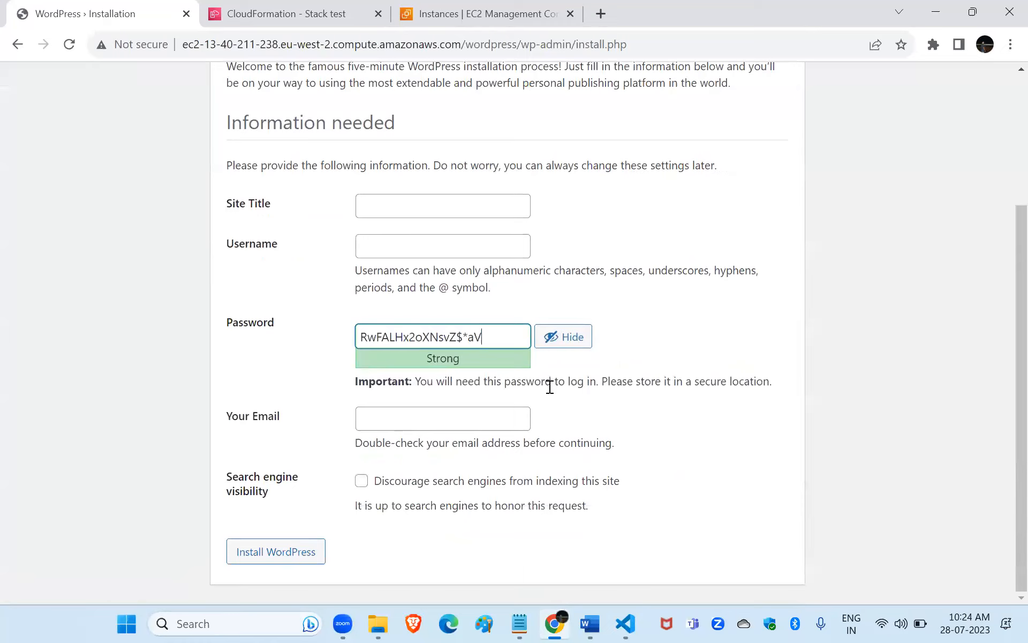
scroll(550, 387, "up", 3)
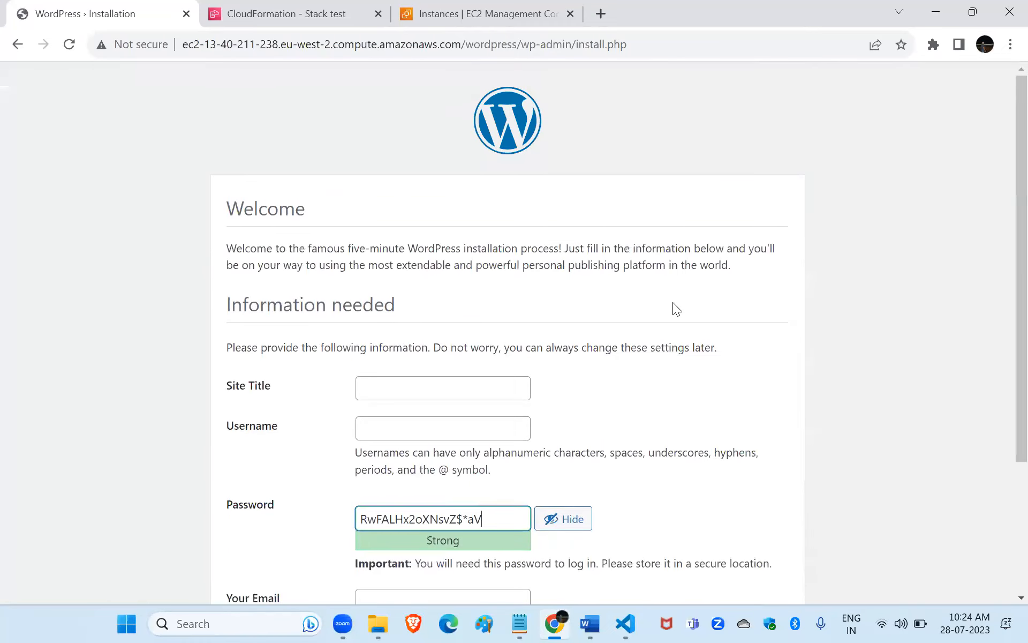
scroll(673, 302, "down", 3)
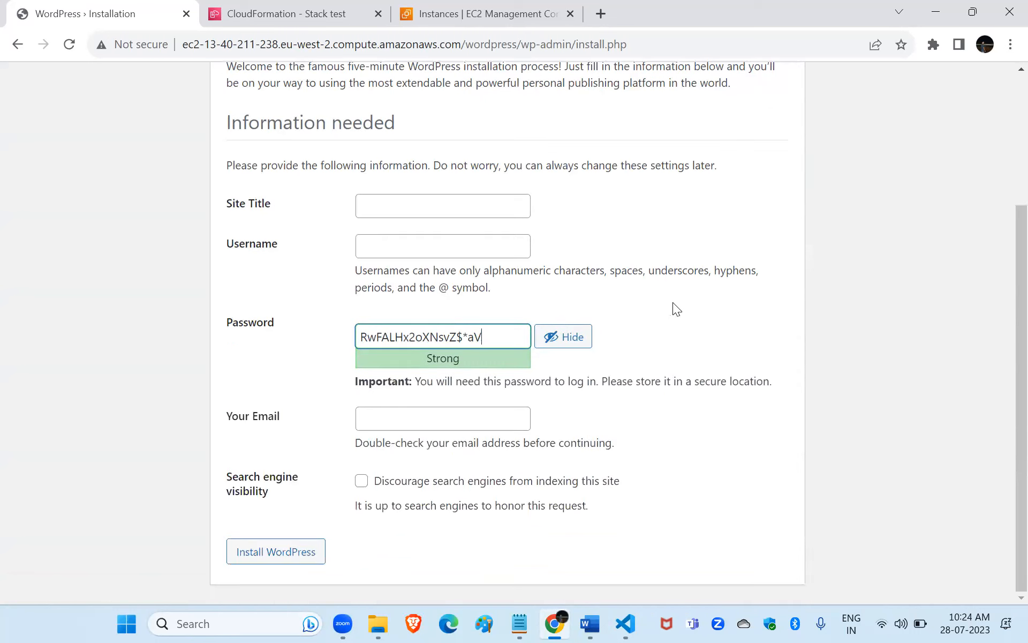
scroll(624, 348, "up", 2)
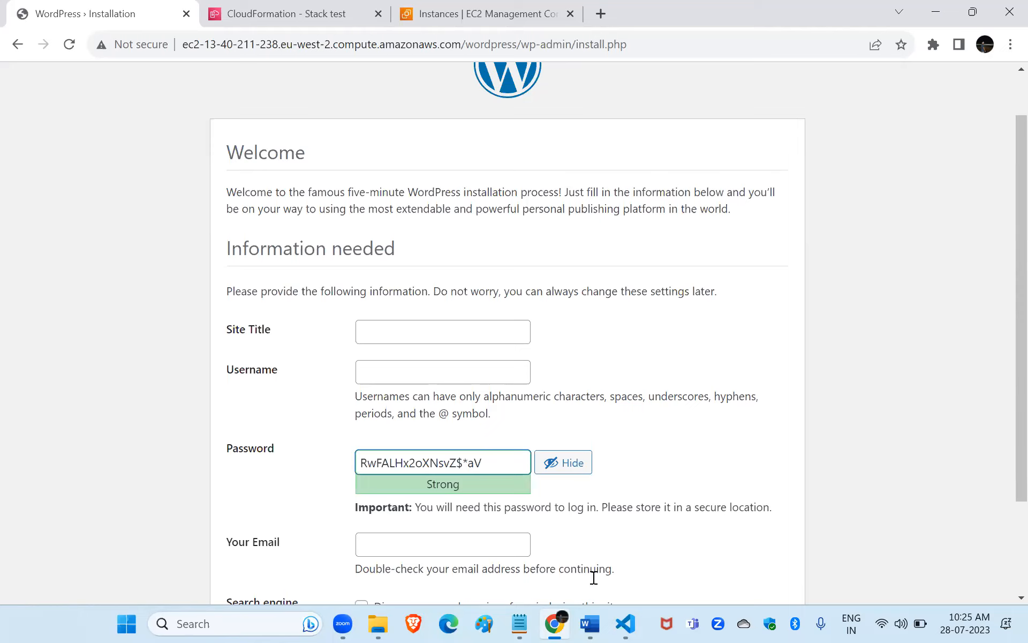
key("alt+Tab")
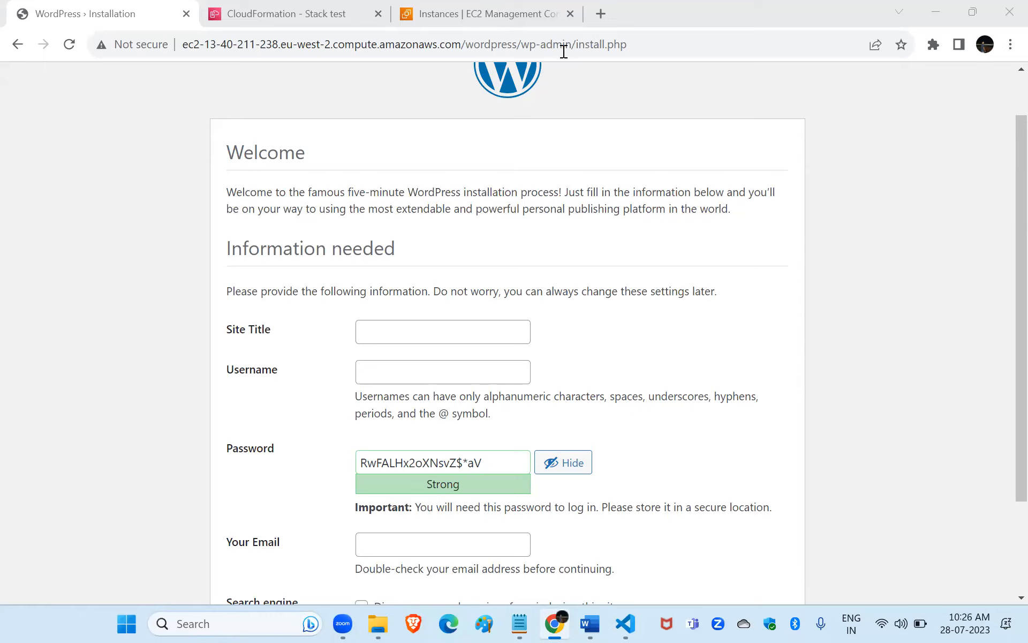
Close the EC2 instances tab and permanently delete the test stack from the CloudFormation stacks list.
left_click(570, 13)
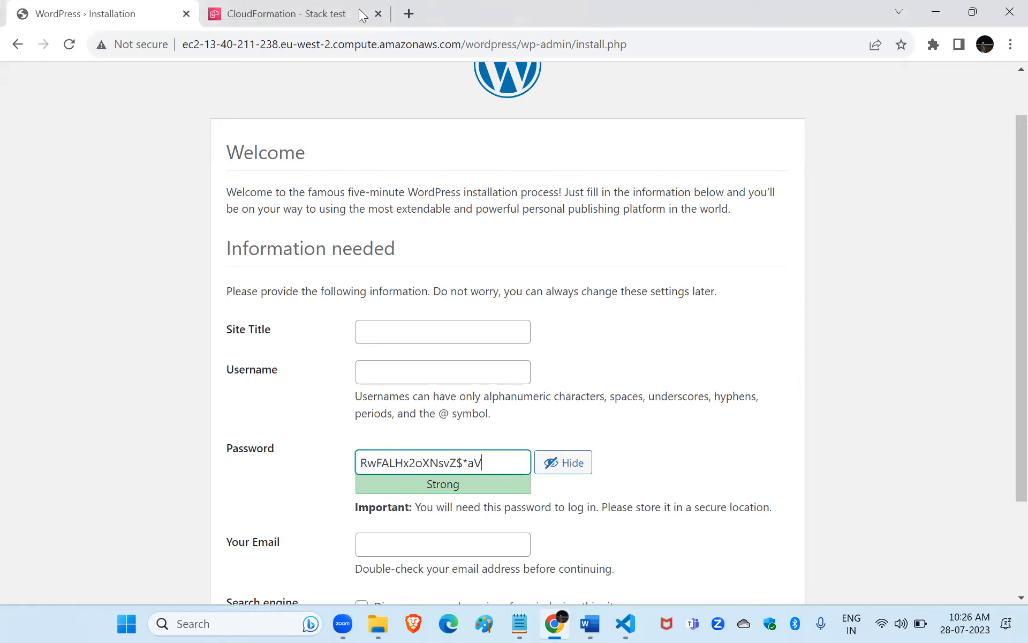
key("ctrl+Tab")
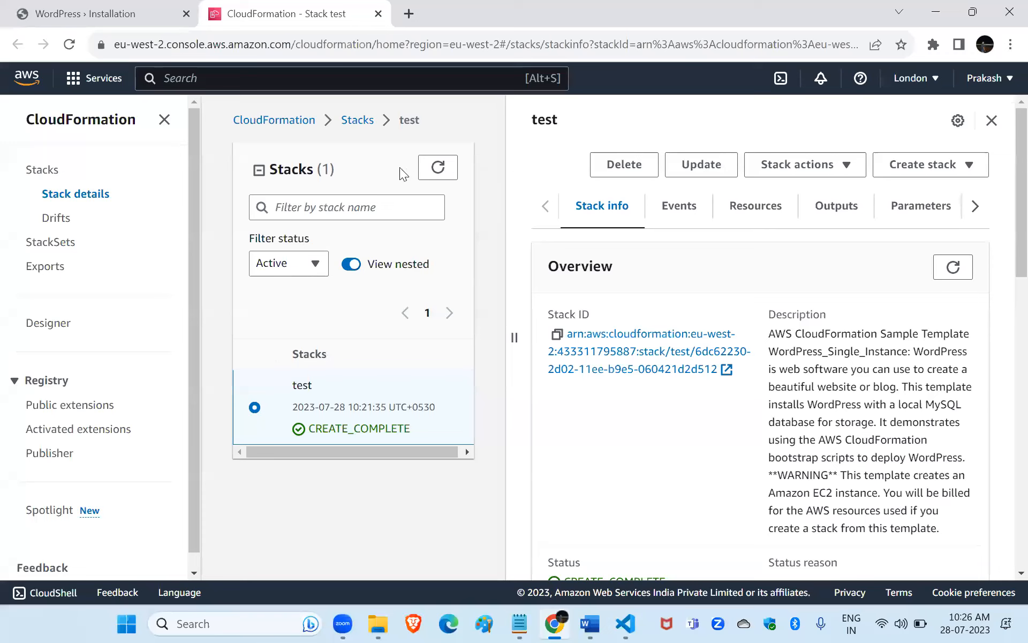
left_click(353, 120)
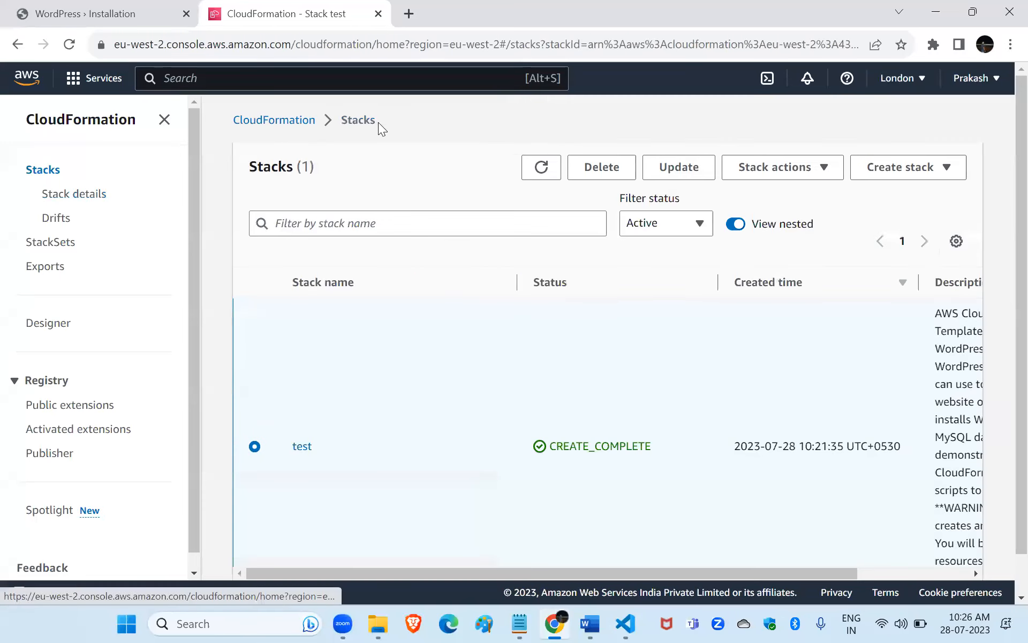
left_click(615, 168)
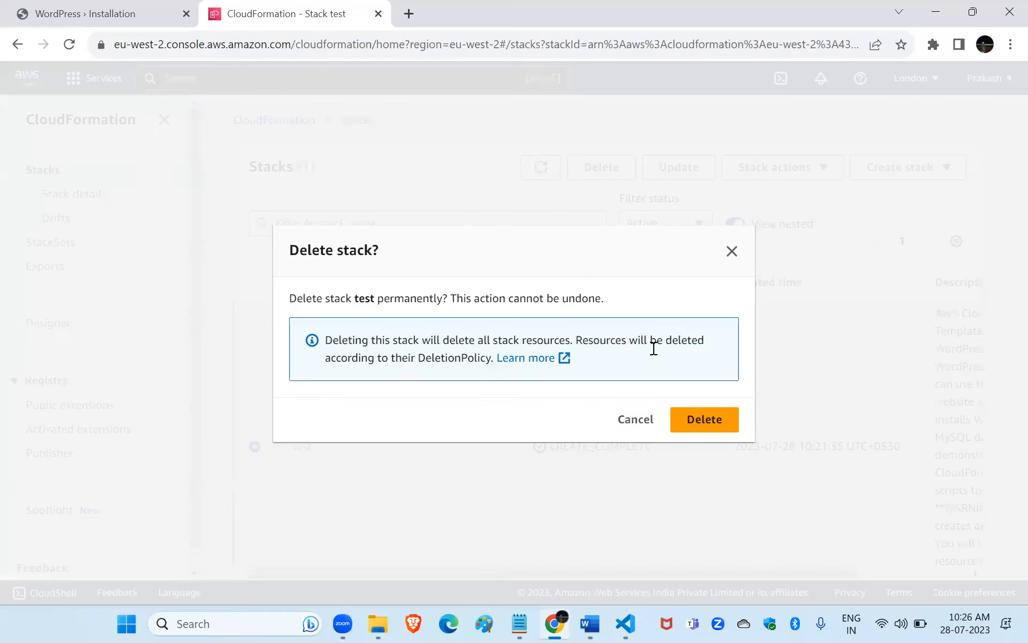
left_click(702, 425)
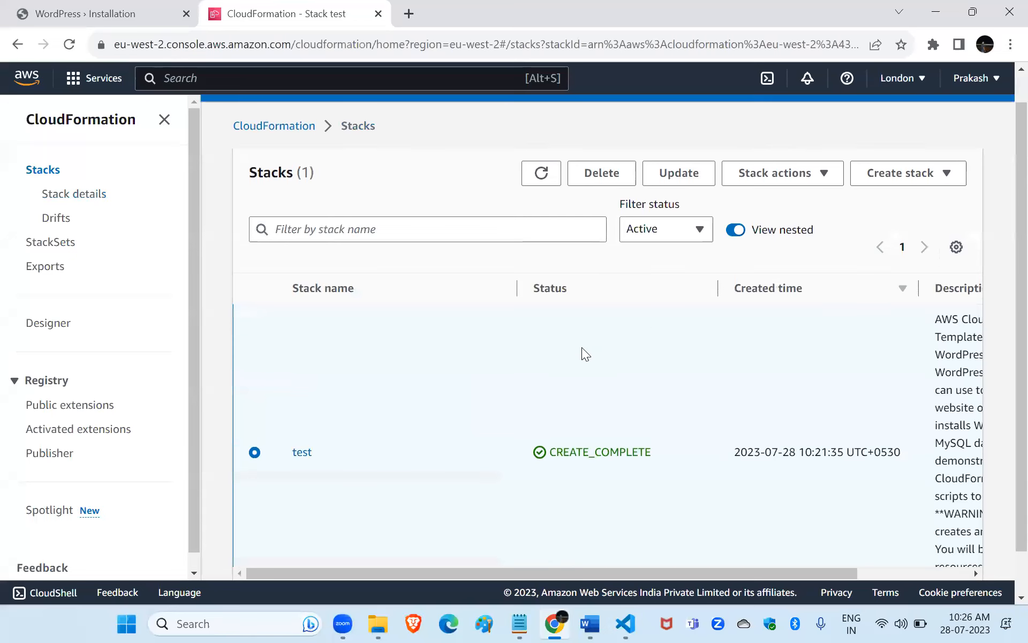